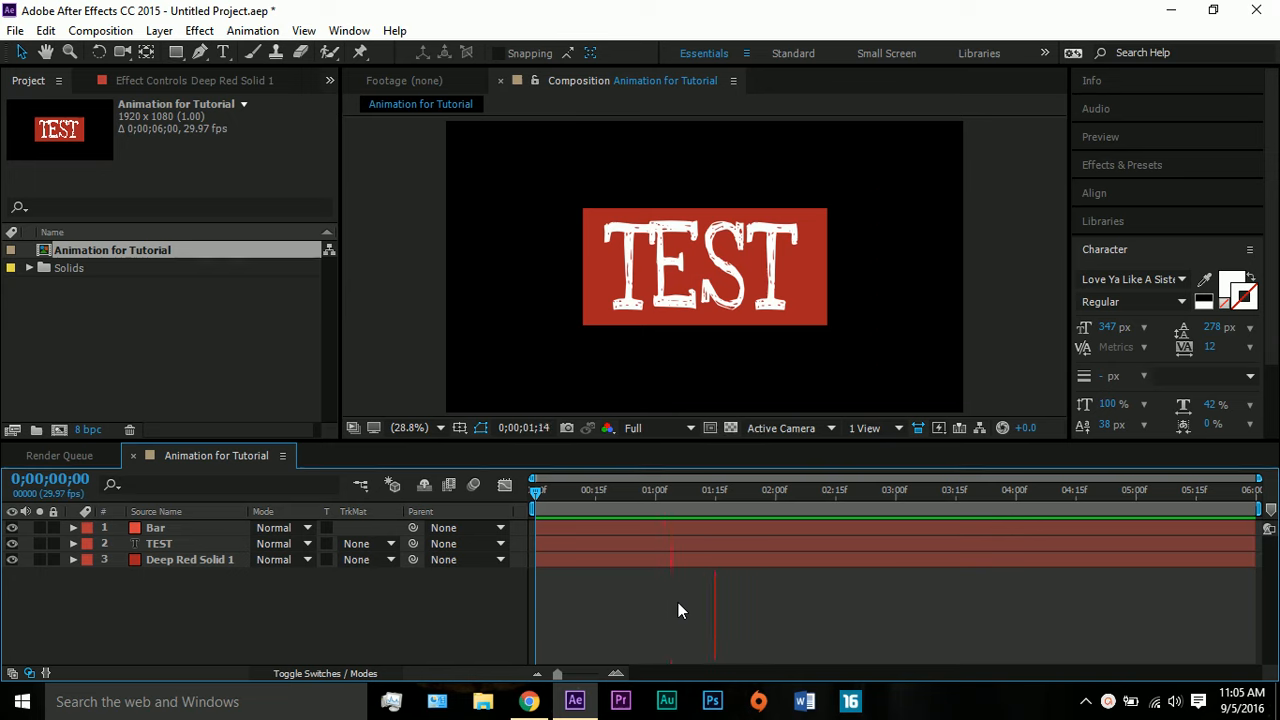
# Preview the Animation for Tutorial composition from its start to review the text reveal.
pyautogui.press('space')
pyautogui.moveTo(528, 488)
pyautogui.mouseDown()
pyautogui.moveTo(670, 490)
pyautogui.moveTo(686, 484)
pyautogui.moveTo(533, 480)
pyautogui.moveTo(690, 478)
pyautogui.moveTo(598, 506)
pyautogui.moveTo(520, 510)
pyautogui.mouseUp()
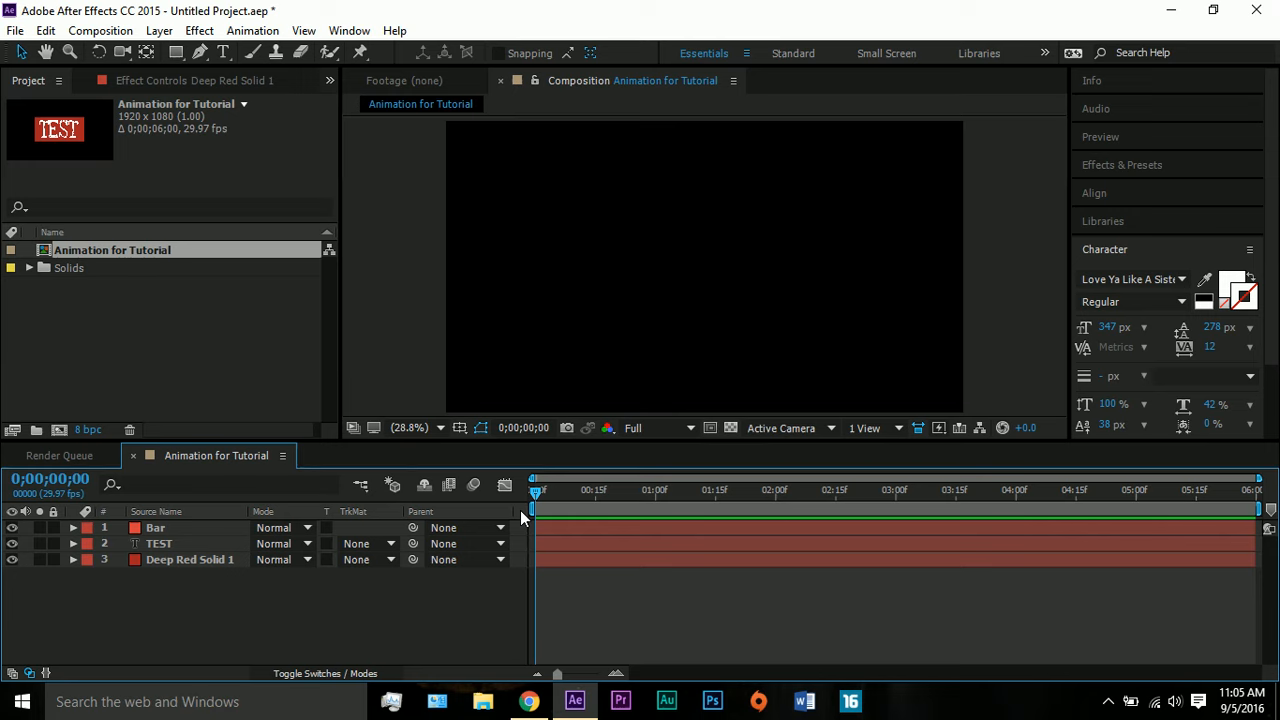
pyautogui.press('space')
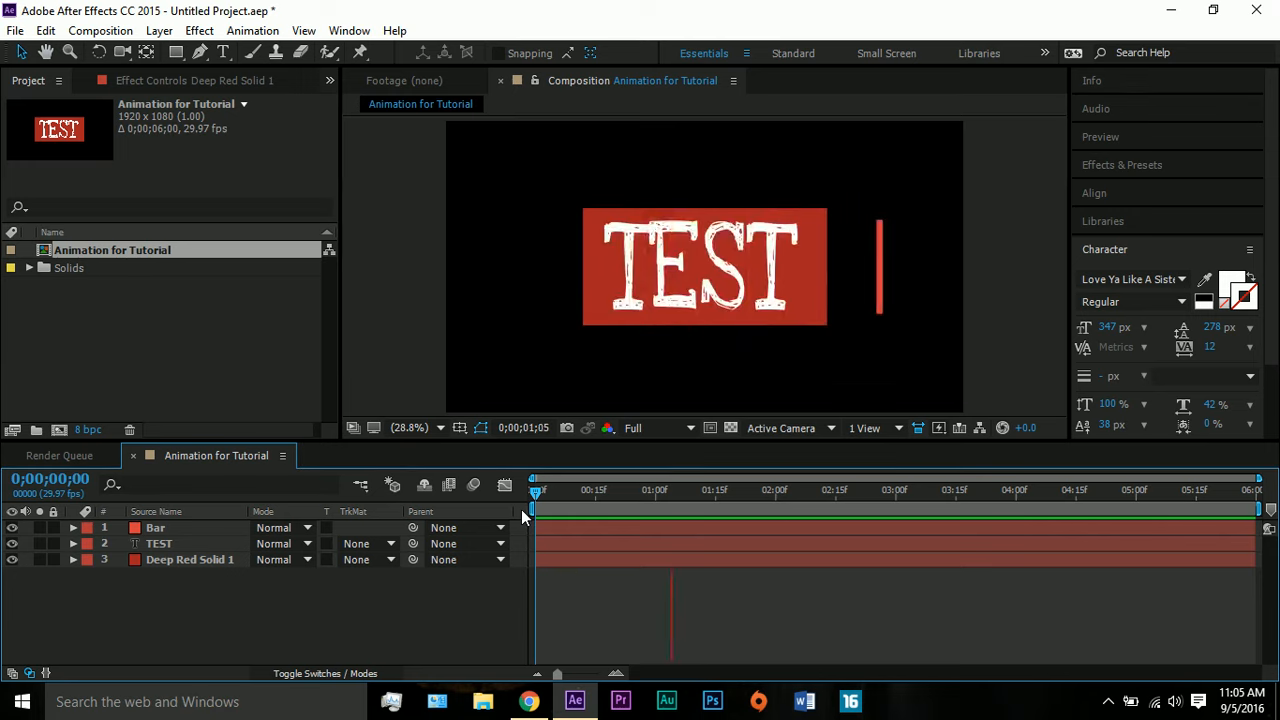
pyautogui.press('space')
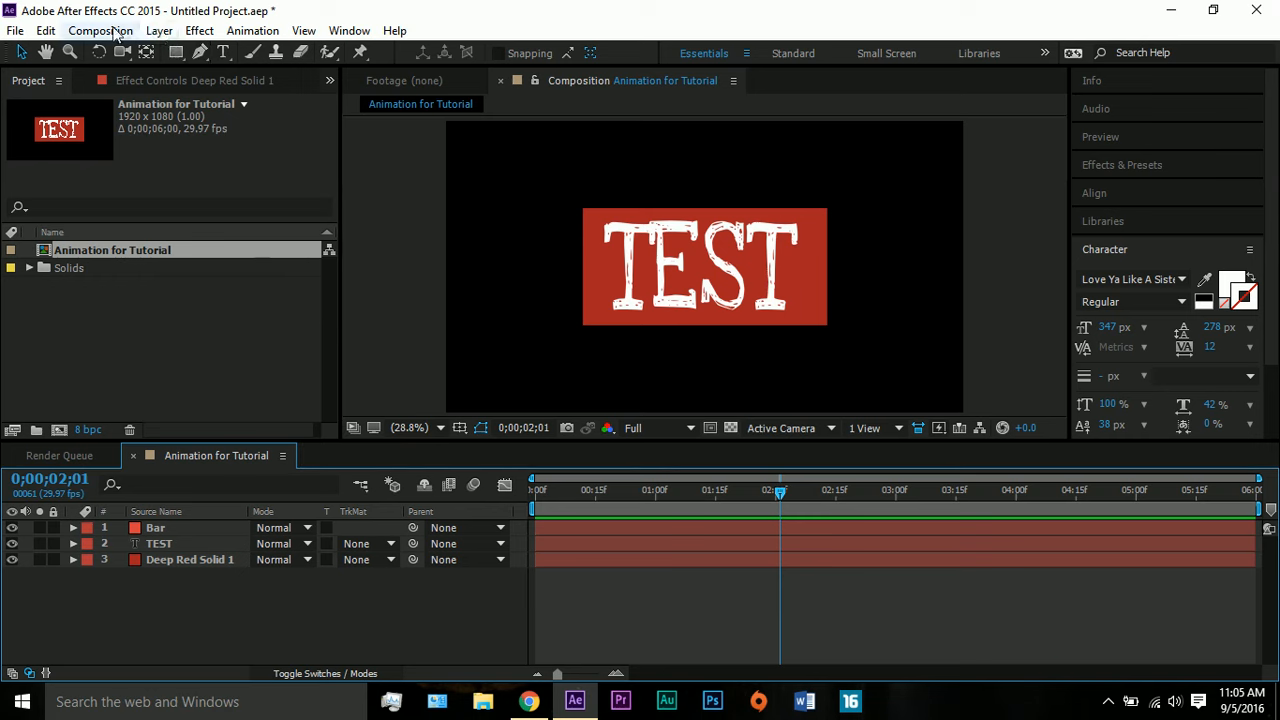
# Create a new composition named Logo Reveal with the default composition settings.
pyautogui.click(83, 316)
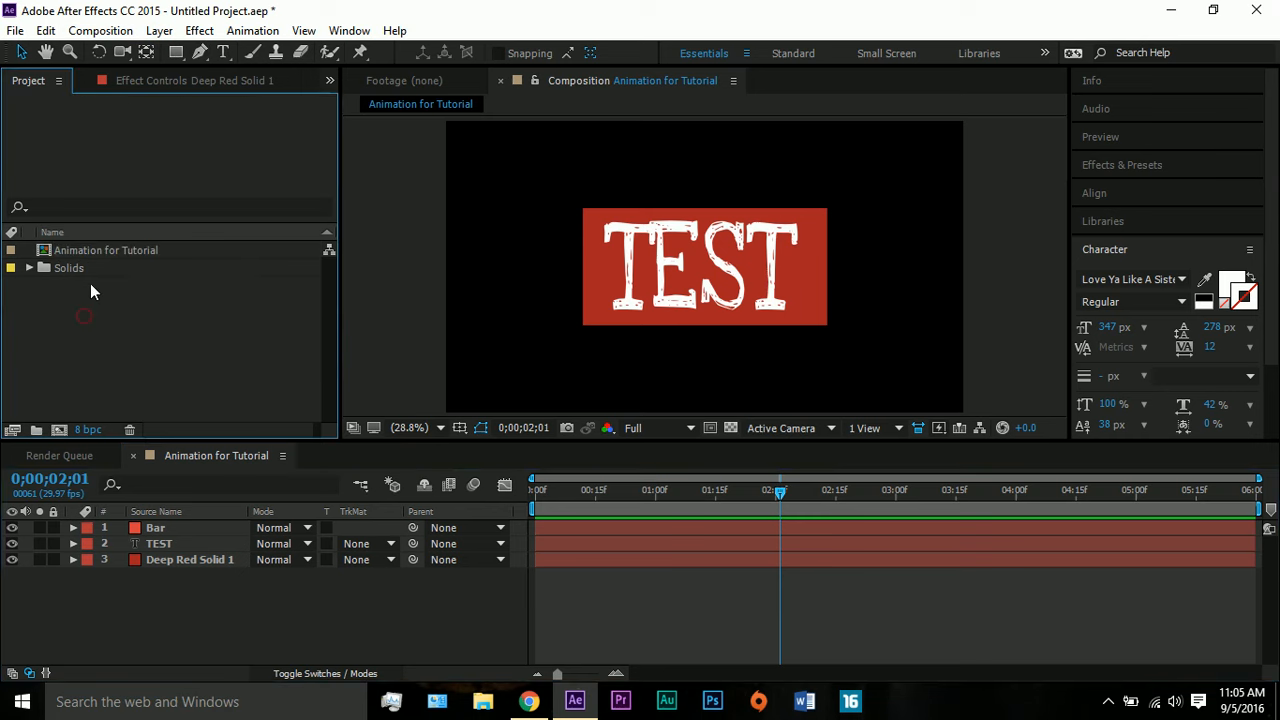
pyautogui.click(100, 30)
pyautogui.click(145, 56)
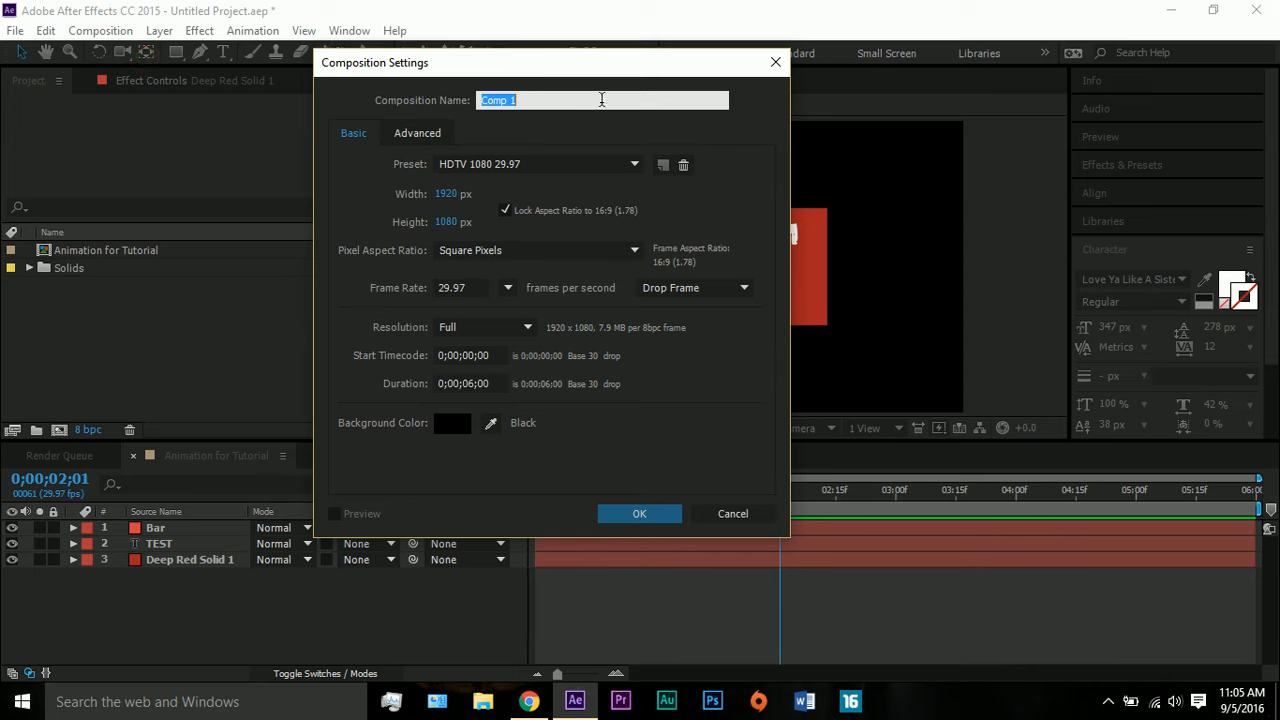
pyautogui.write('Logo Reveal')
pyautogui.click(636, 518)
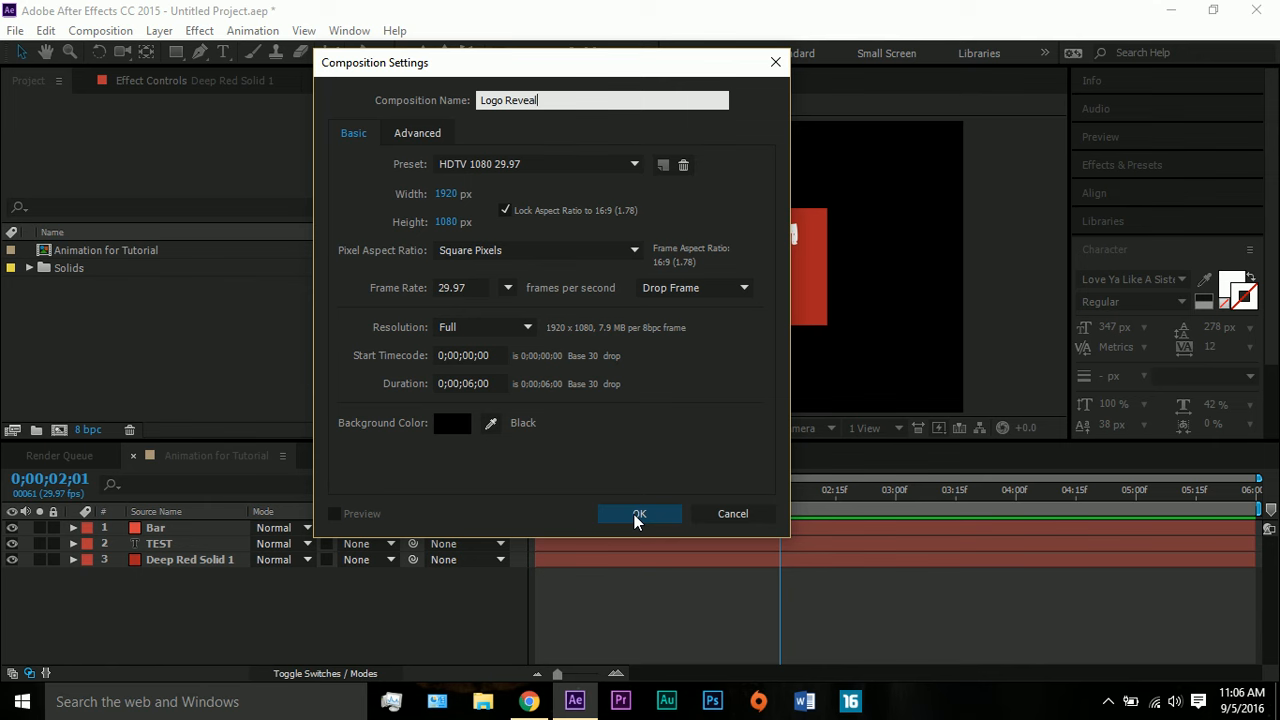
pyautogui.click(636, 516)
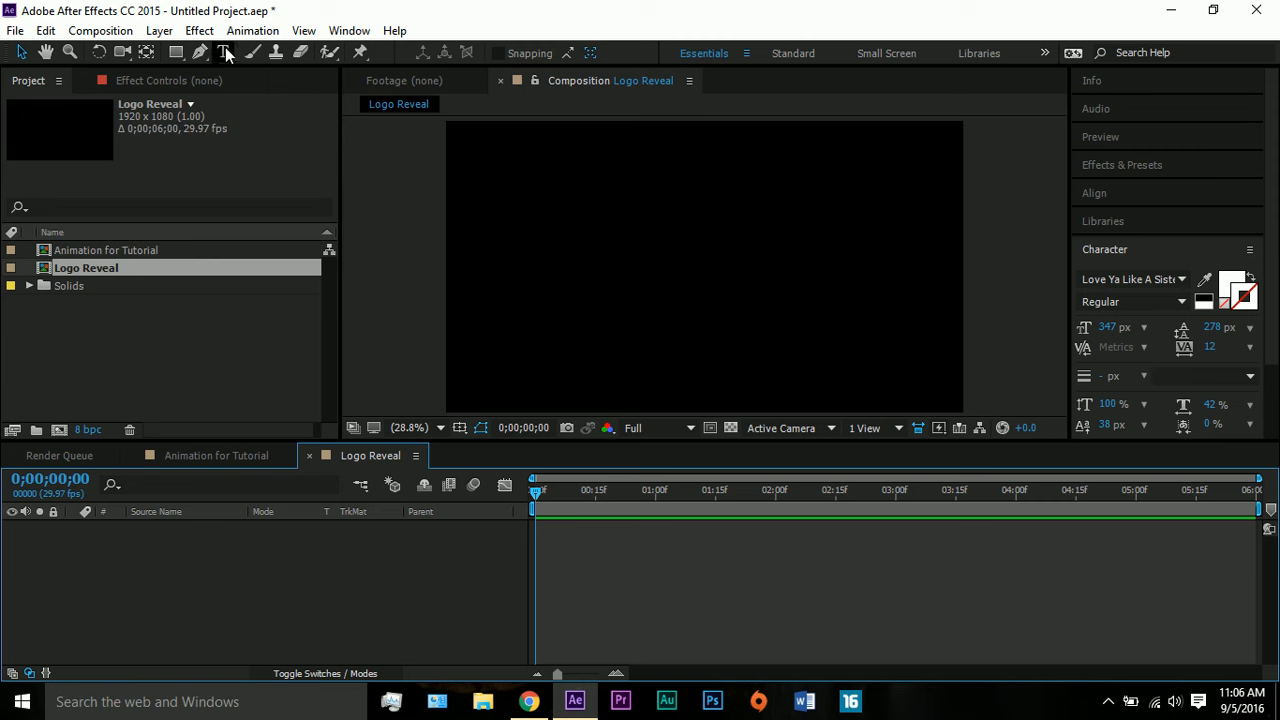
# Add a full-frame solid layer named Bar in a lighter, less saturated red.
pyautogui.click(158, 31)
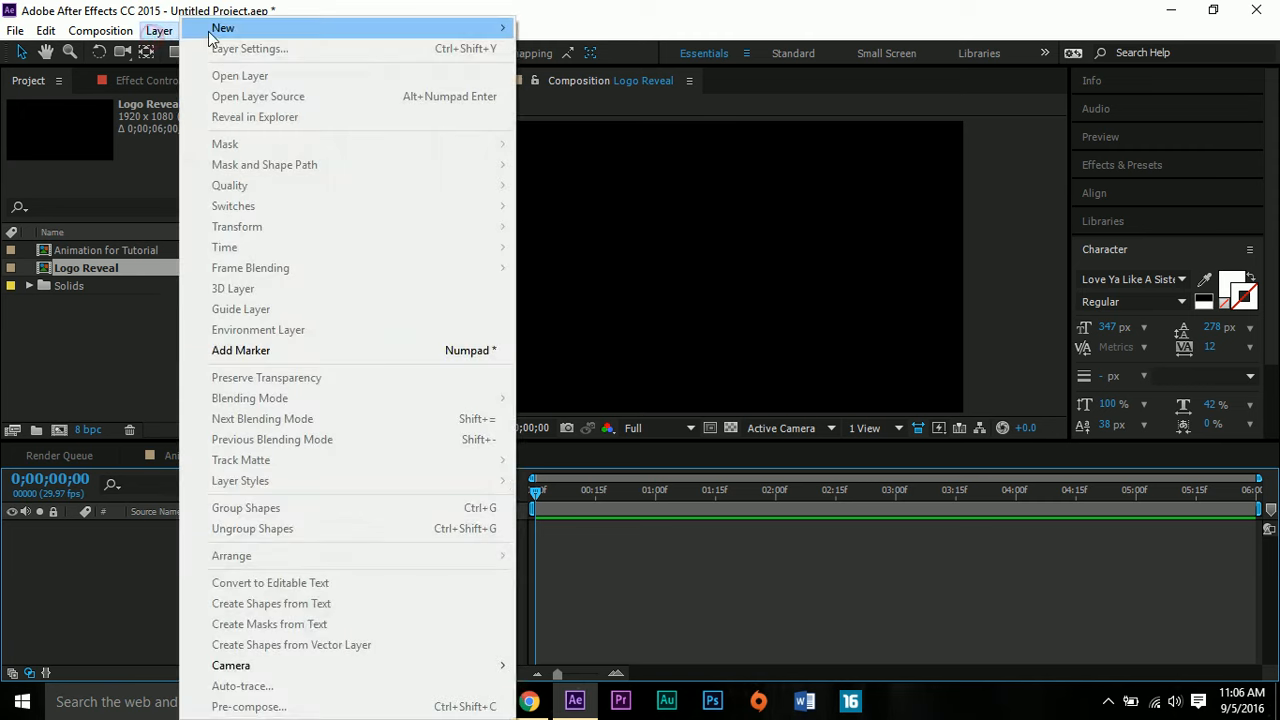
pyautogui.moveTo(225, 29)
pyautogui.click(563, 45)
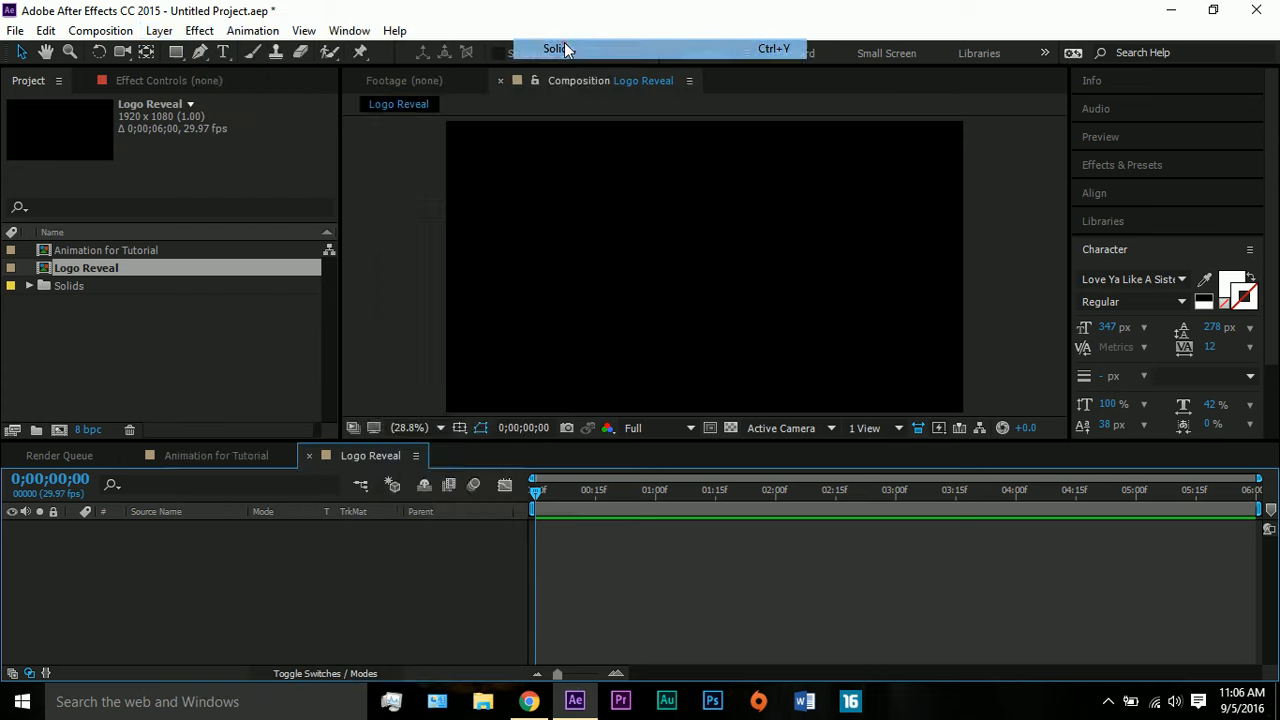
pyautogui.click(585, 426)
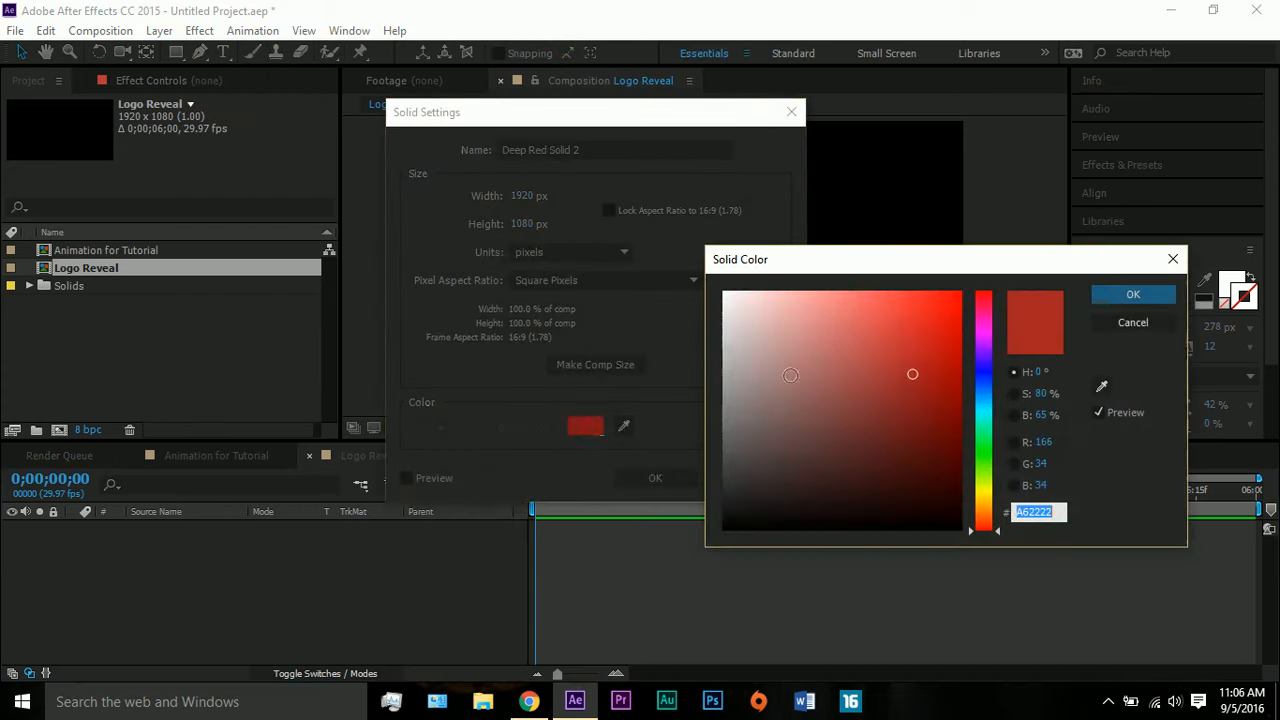
pyautogui.click(855, 364)
pyautogui.moveTo(855, 364); pyautogui.dragTo(873, 351)
pyautogui.click(1097, 293)
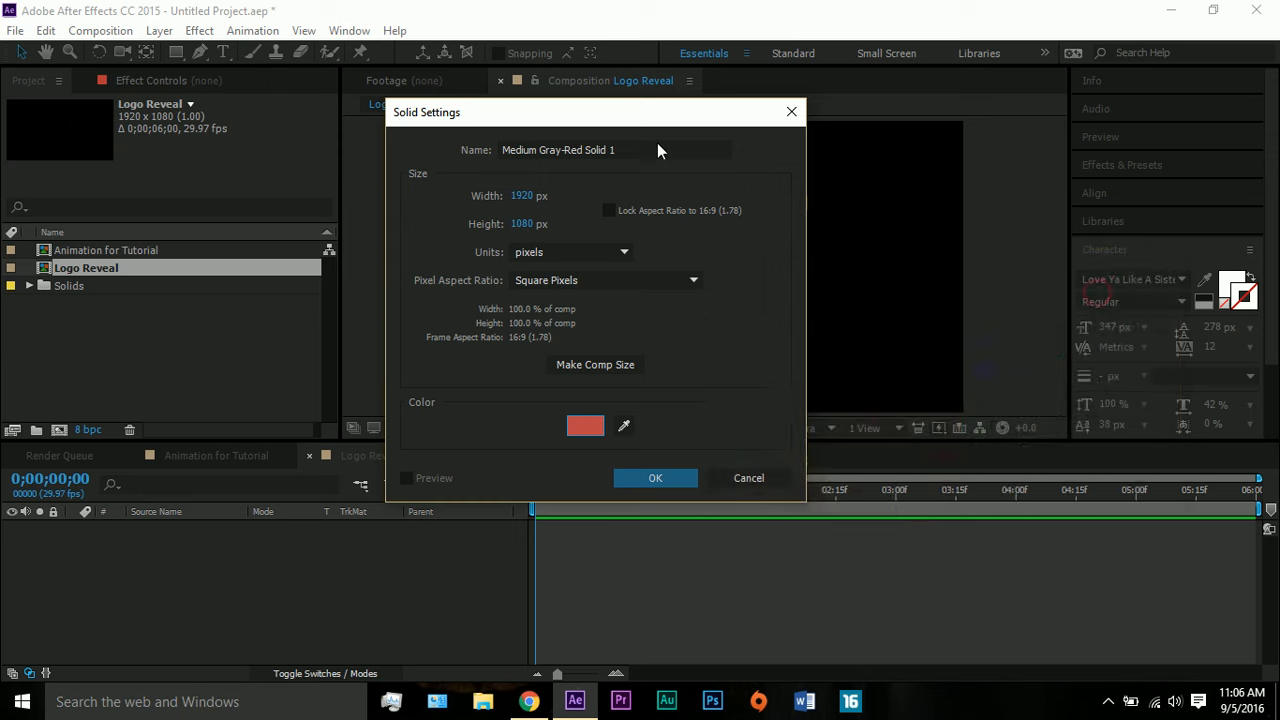
pyautogui.moveTo(655, 148); pyautogui.dragTo(480, 148)
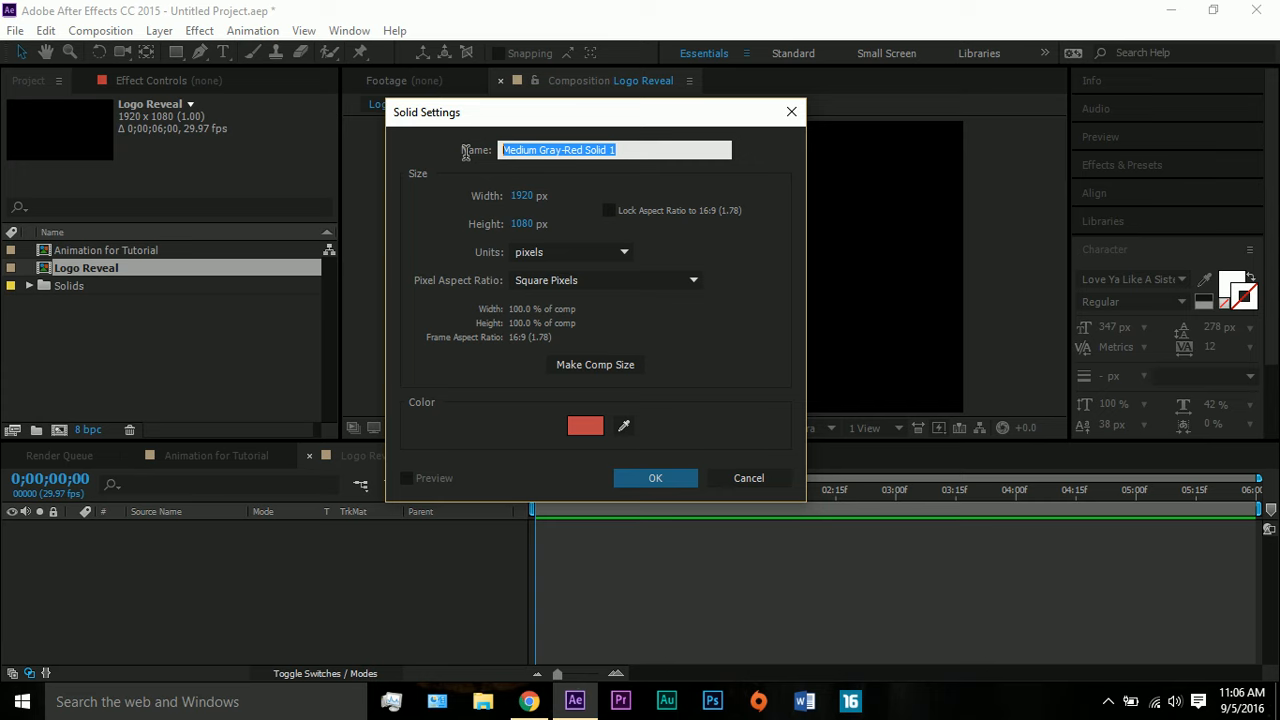
pyautogui.write('Bar')
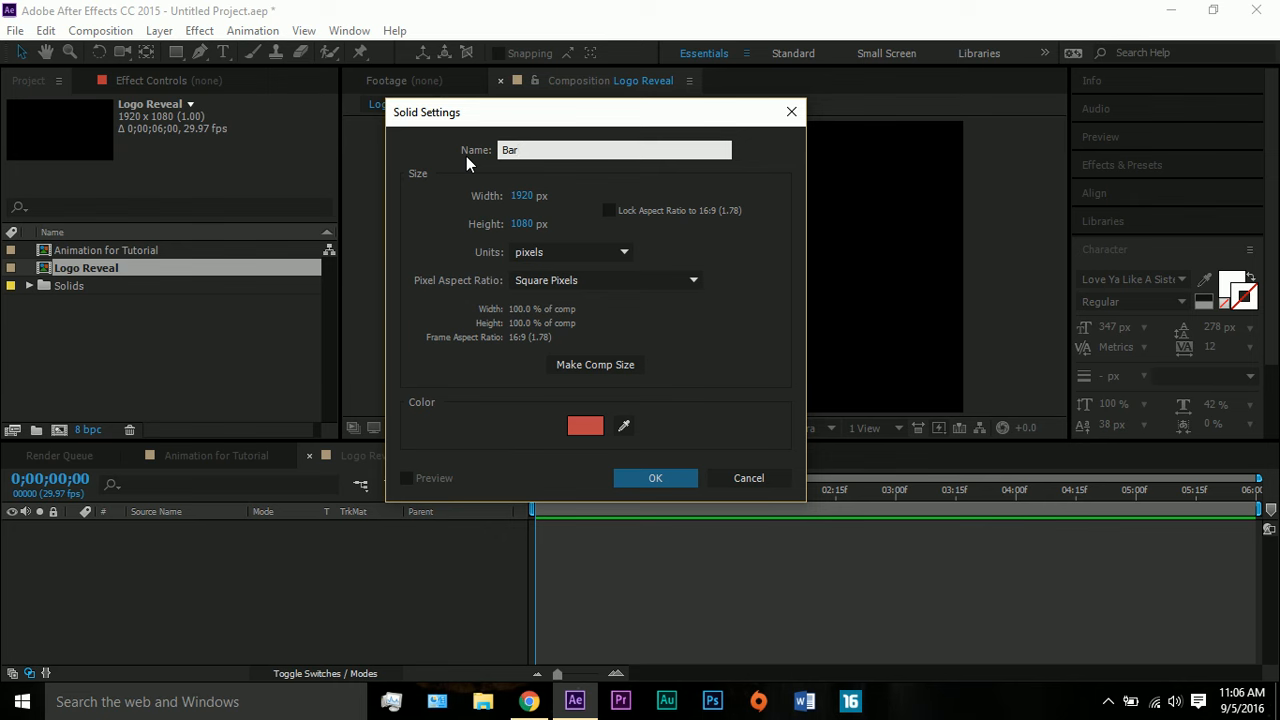
pyautogui.click(629, 478)
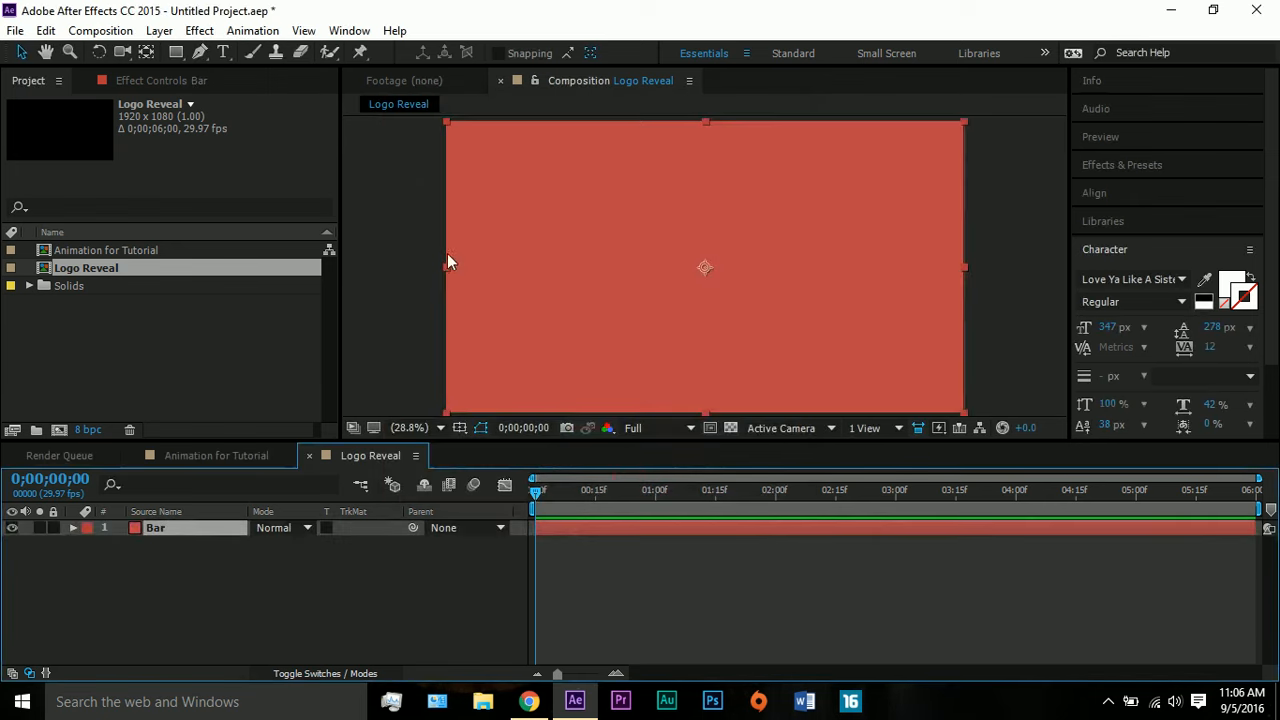
# Narrow the Bar layer to a thin vertical strip by unlinking its scale proportions and setting the horizontal scale to 1.5%.
pyautogui.moveTo(446, 268); pyautogui.dragTo(703, 267)
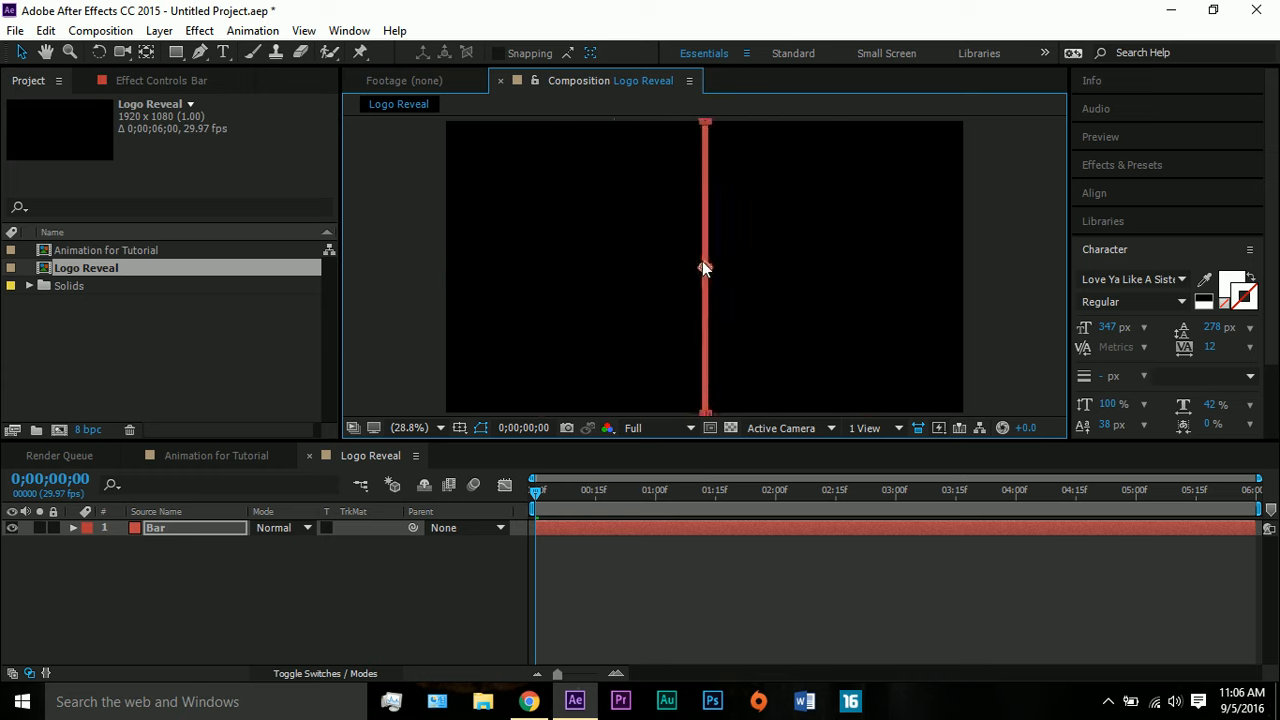
pyautogui.press('s')
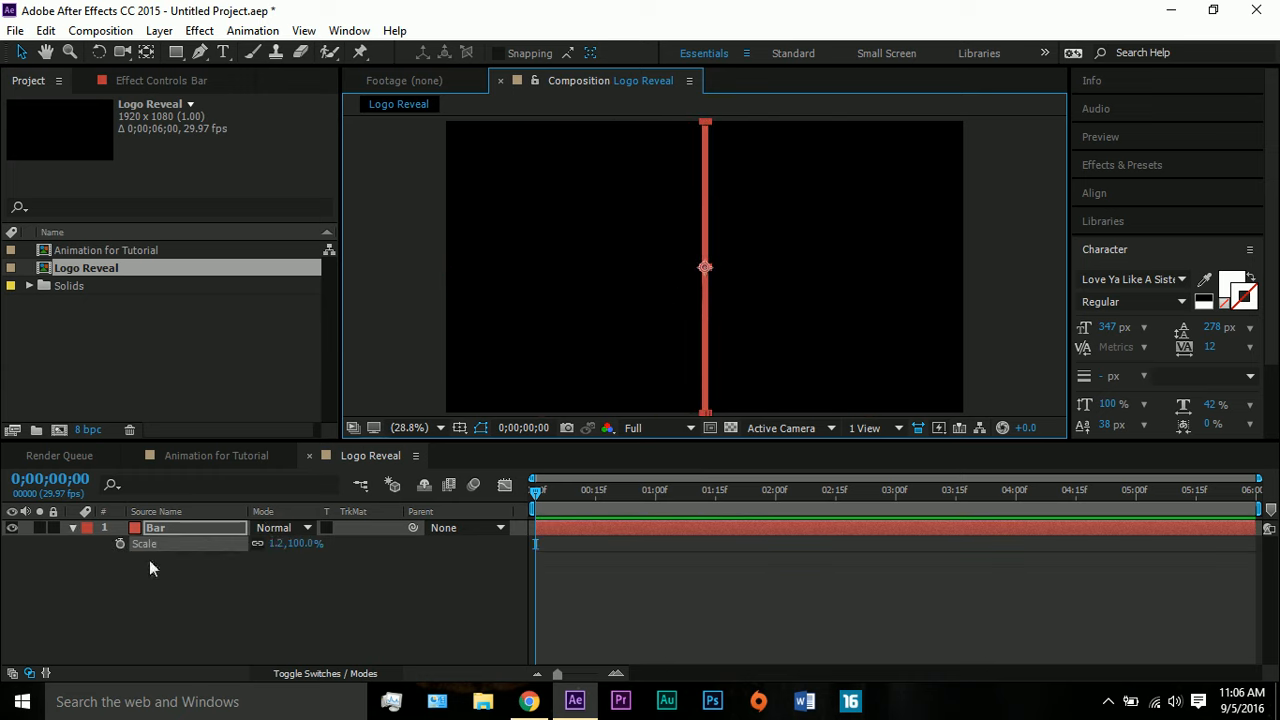
pyautogui.click(231, 559)
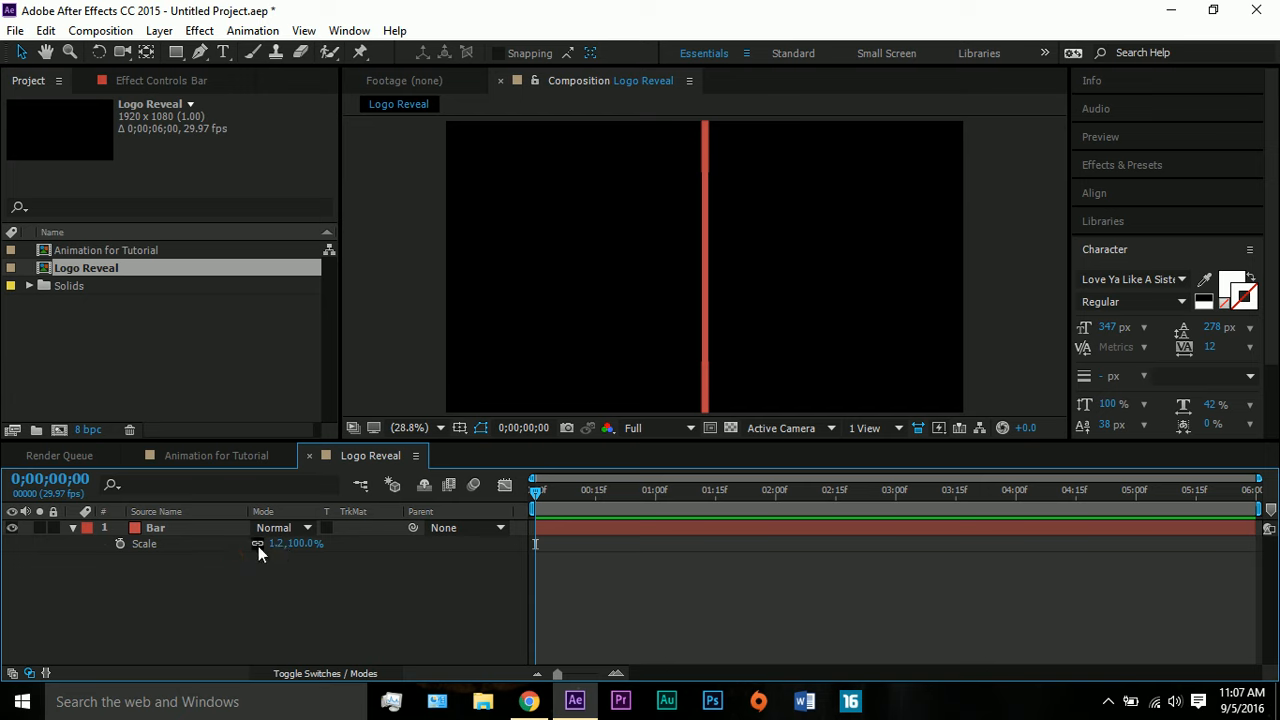
pyautogui.click(218, 527)
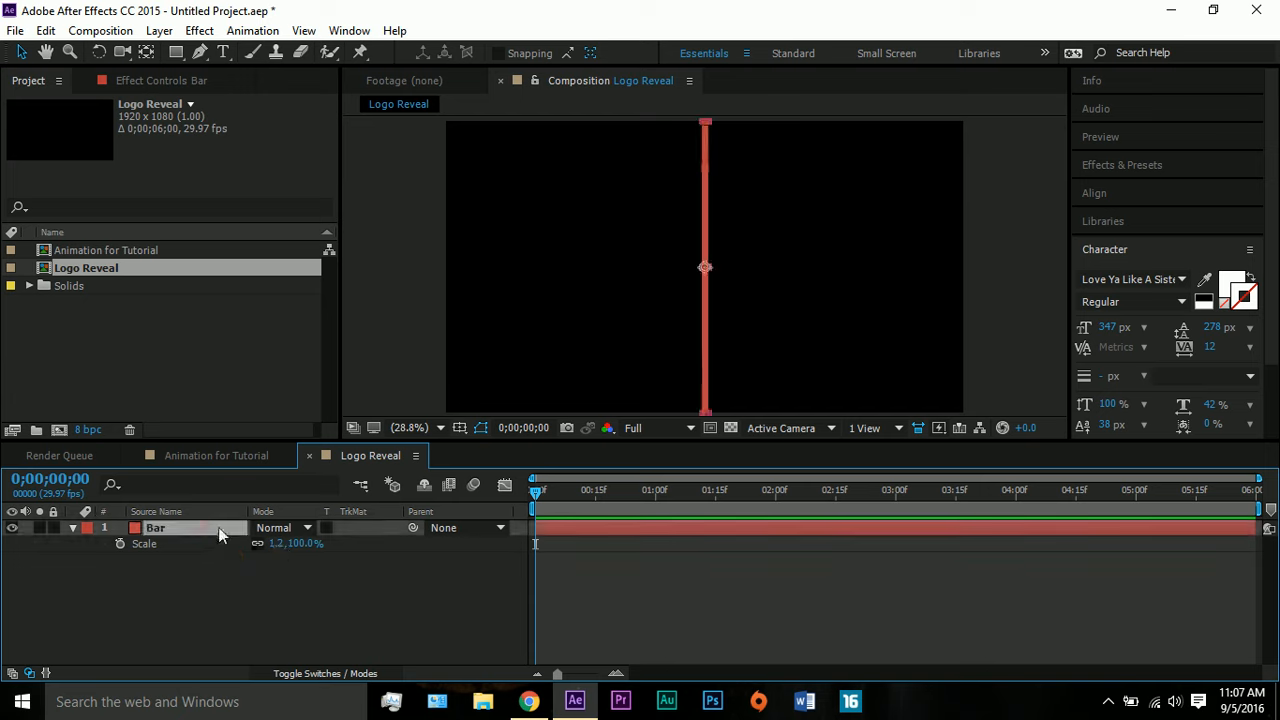
pyautogui.moveTo(300, 549); pyautogui.dragTo(268, 557)
pyautogui.hotkey('ctrl', 'z')
pyautogui.click(276, 545)
pyautogui.write('1.5')
pyautogui.press('Return')
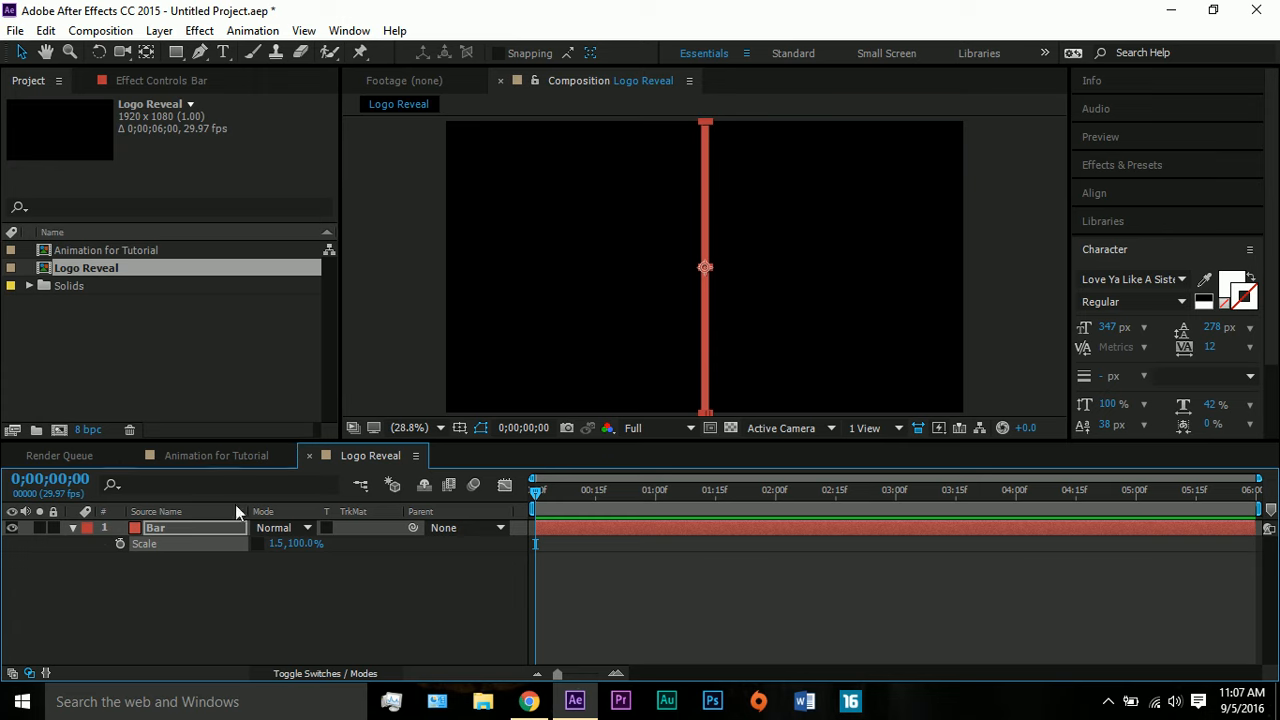
# Shorten the Bar layer by setting its vertical scale to 56%.
pyautogui.moveTo(303, 544); pyautogui.dragTo(288, 572)
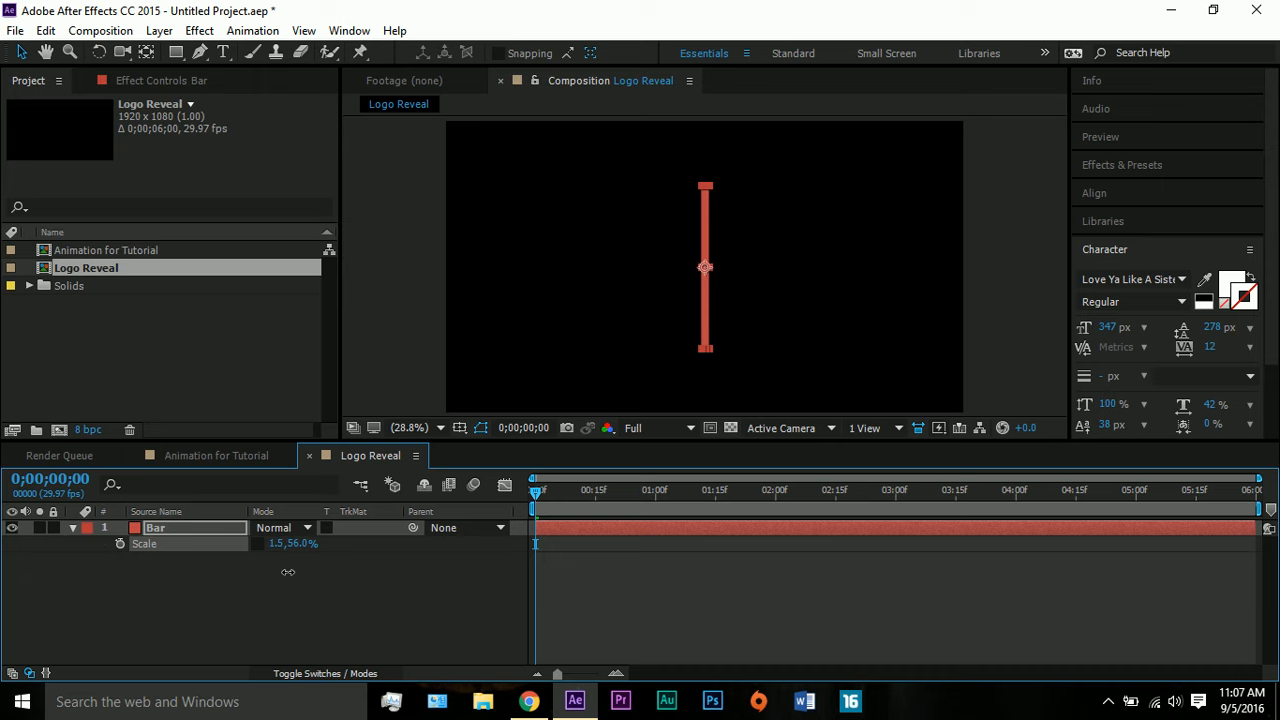
pyautogui.click(236, 614)
pyautogui.click(153, 529)
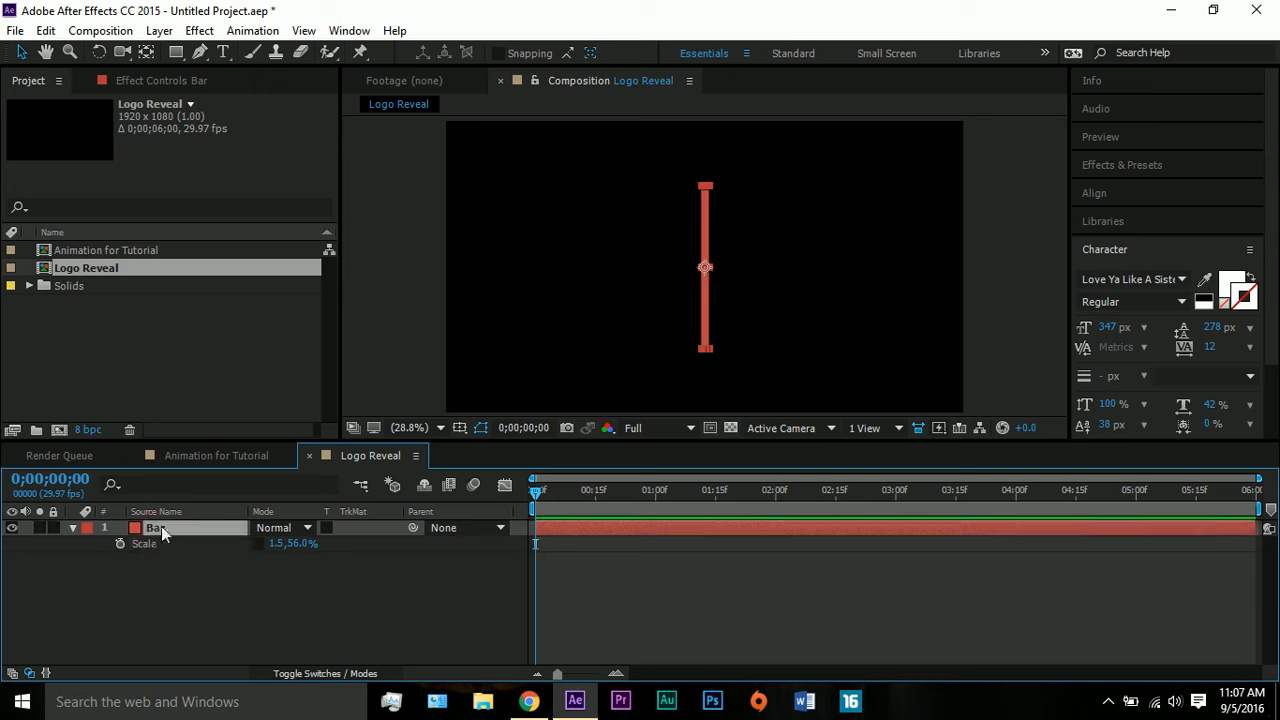
# Display the Title/Action Safe guides and move the Bar layer along the horizontal axis to position 1608, 540.
pyautogui.click(462, 430)
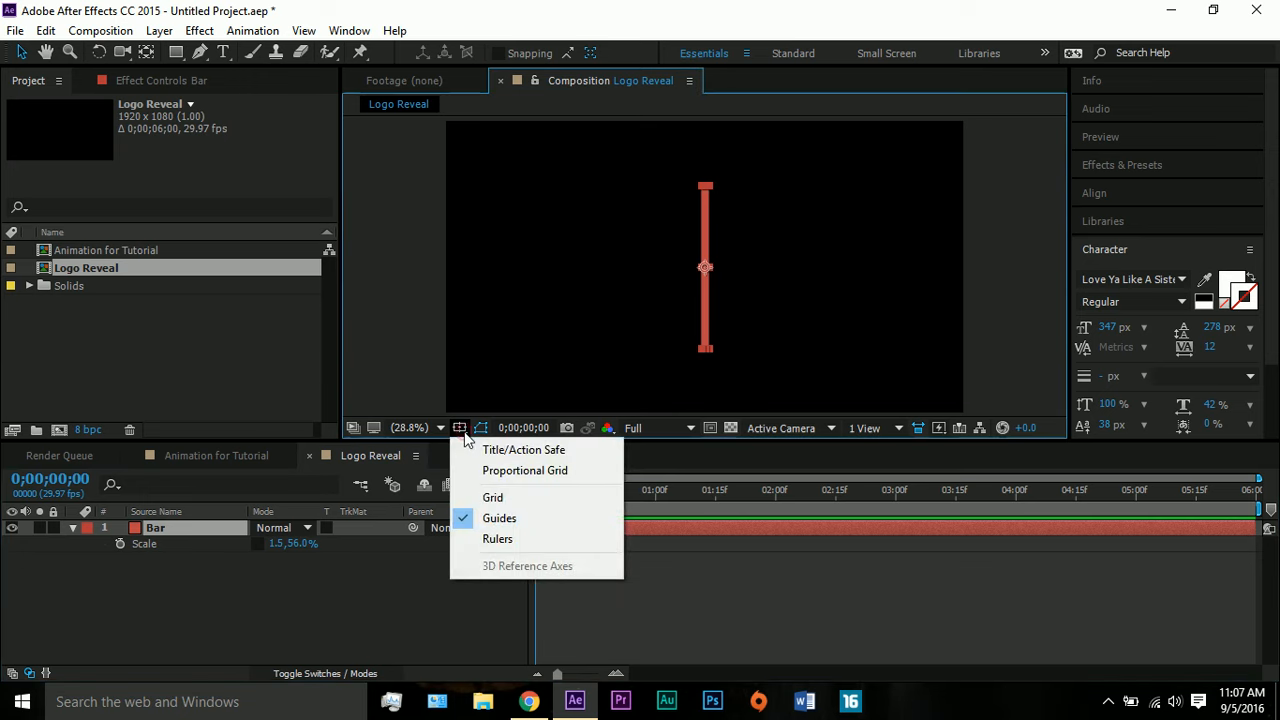
pyautogui.click(466, 450)
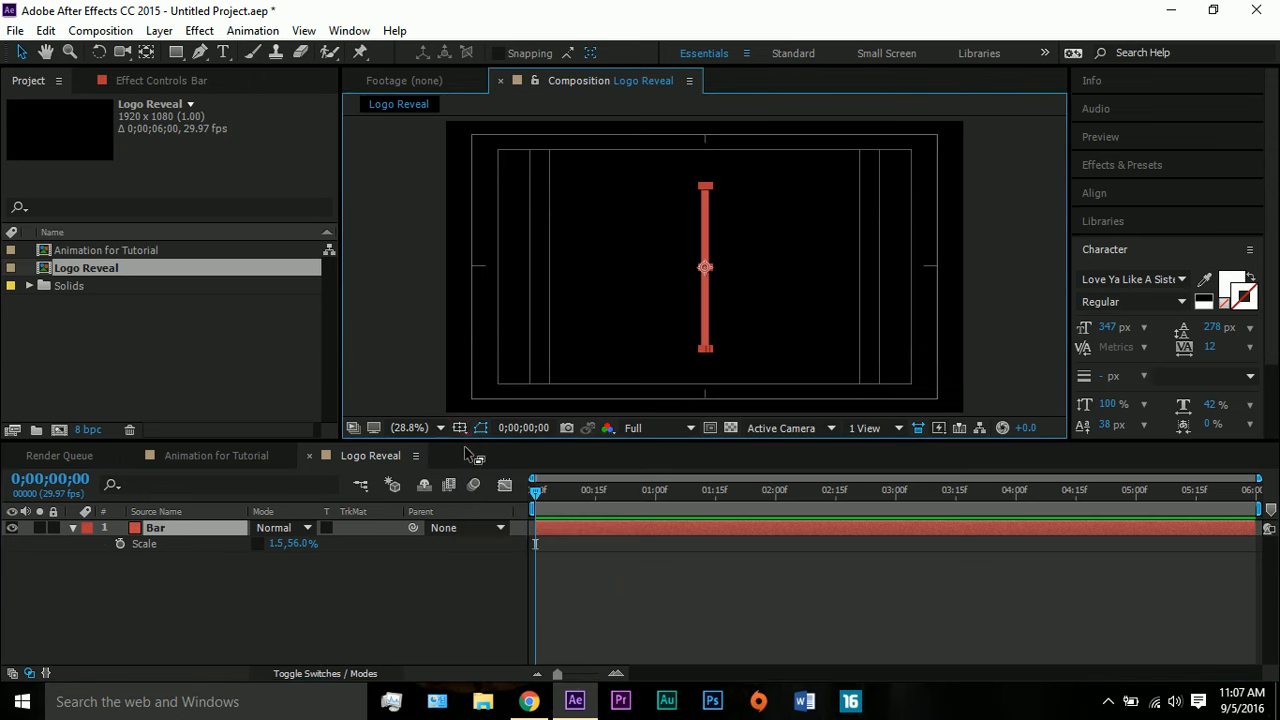
pyautogui.click(178, 530)
pyautogui.press('s')
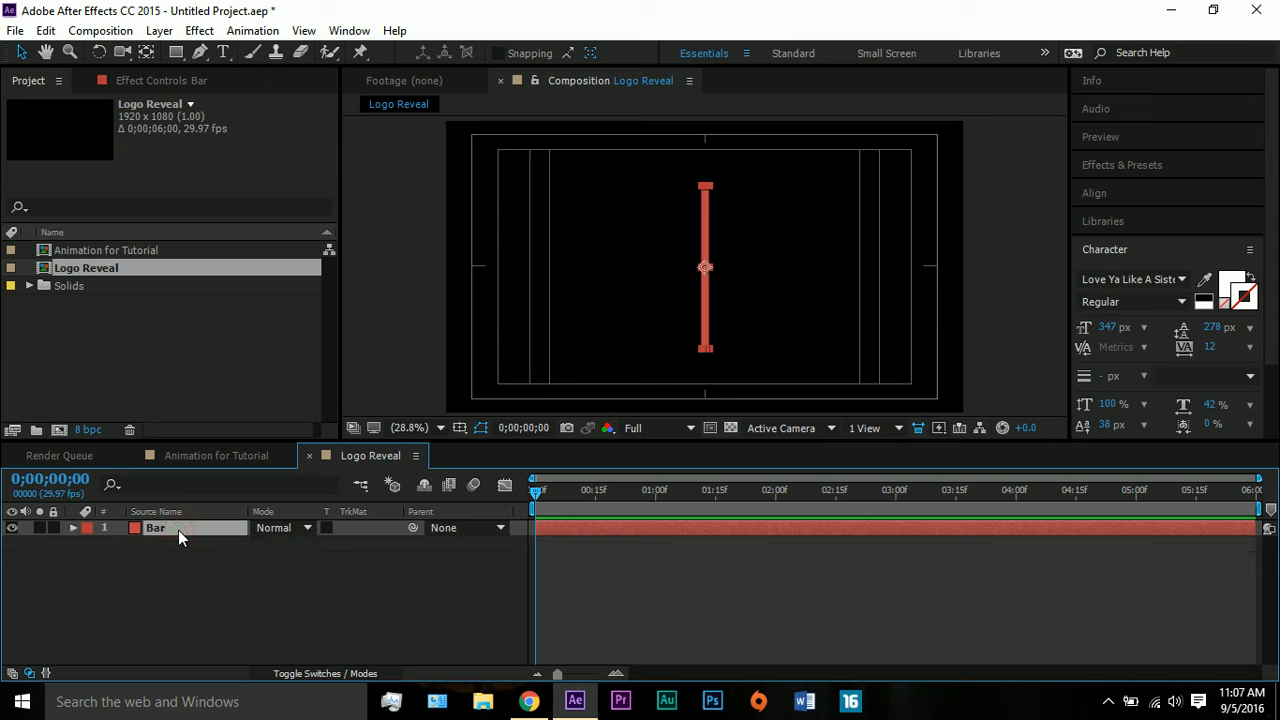
pyautogui.press('p')
pyautogui.moveTo(268, 548); pyautogui.dragTo(808, 478)
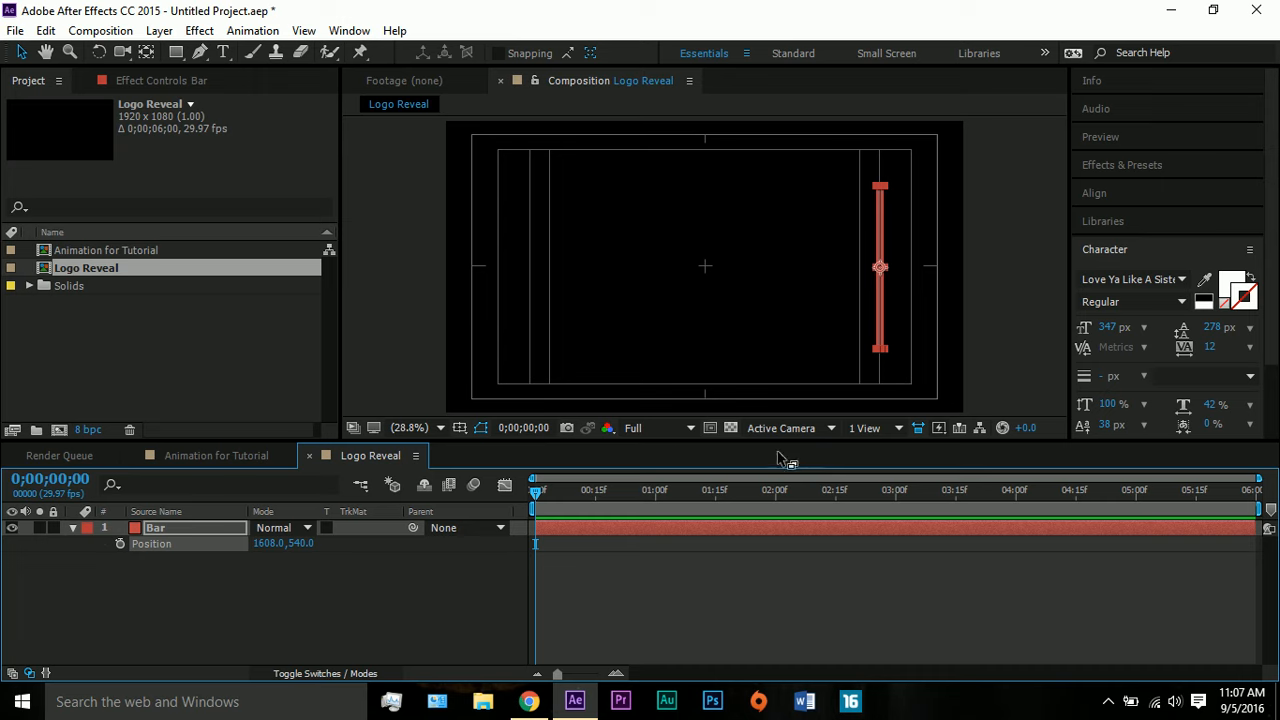
pyautogui.click(186, 594)
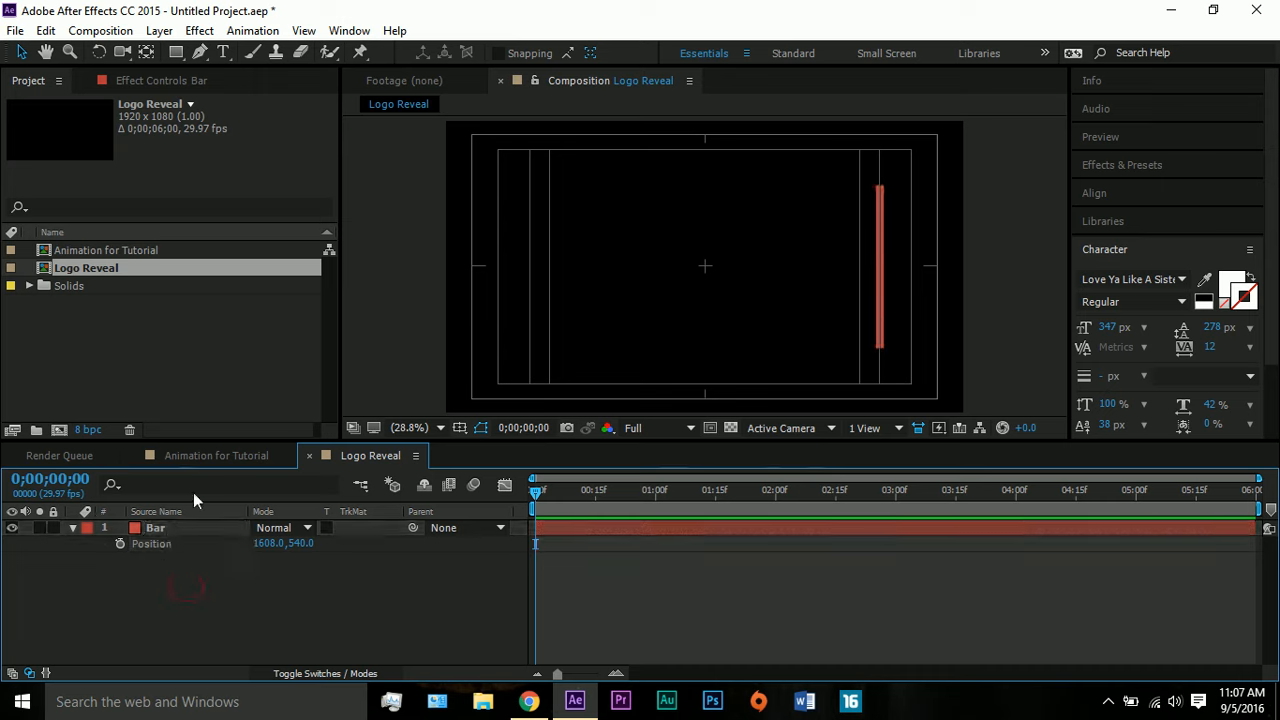
# Hide the Title/Action Safe guides in the composition view.
pyautogui.click(474, 430)
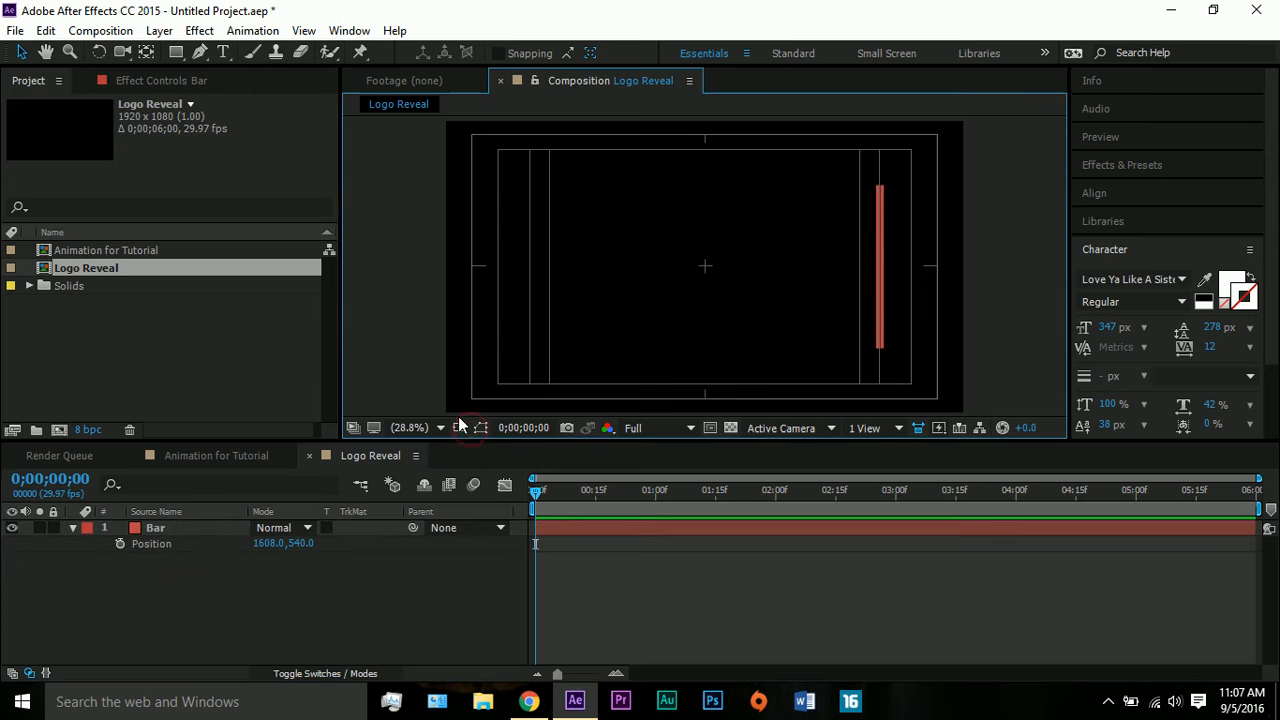
pyautogui.click(462, 428)
pyautogui.click(508, 449)
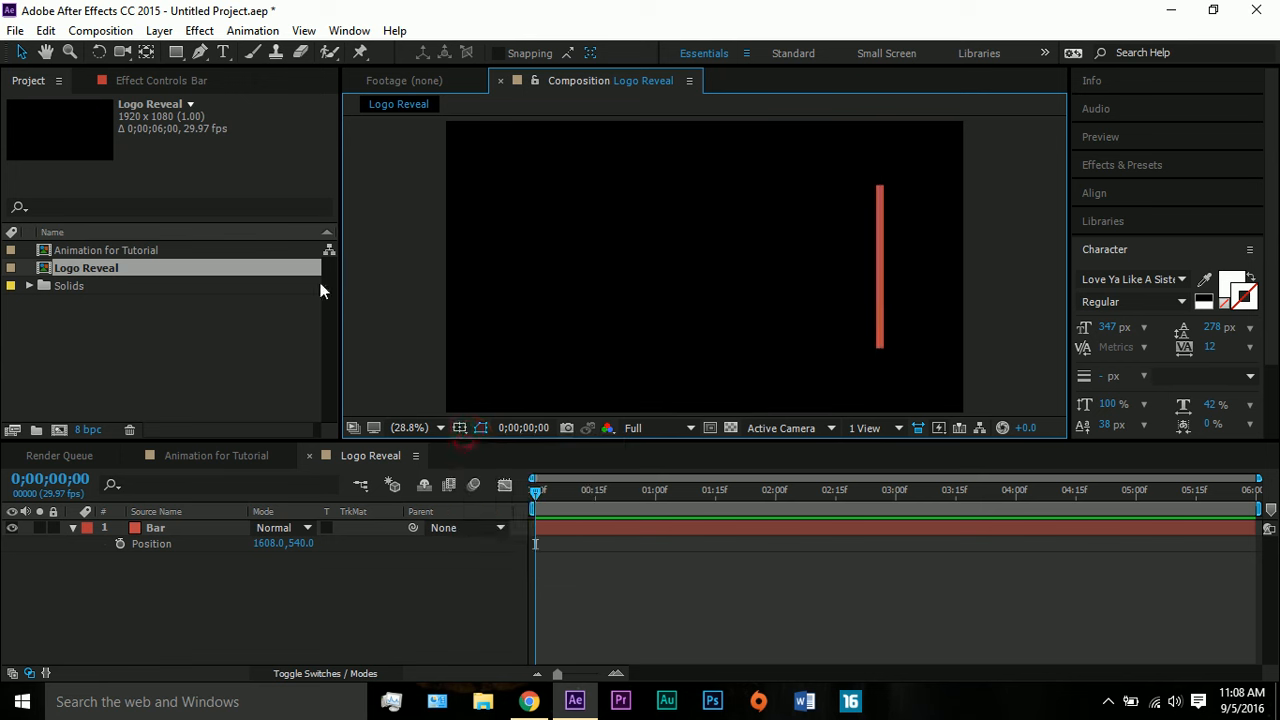
# Add a full-frame solid layer named Background Text in the darker red A93232.
pyautogui.click(160, 30)
pyautogui.moveTo(343, 28)
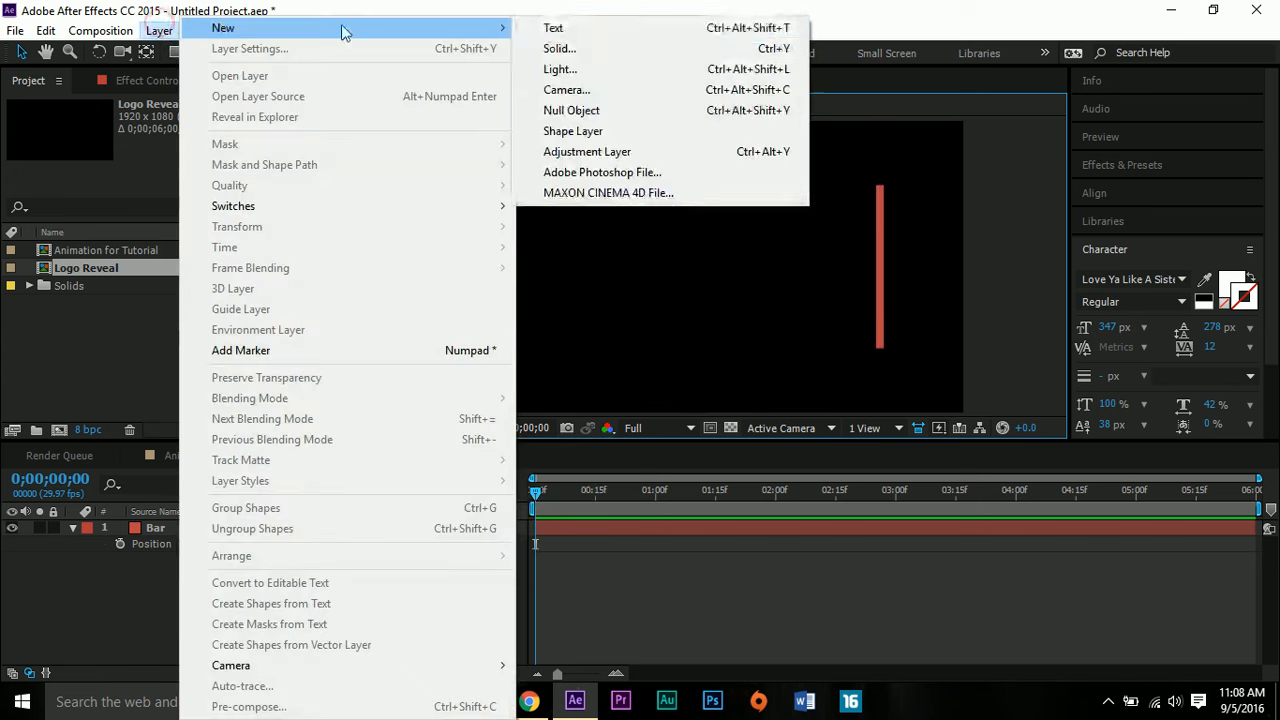
pyautogui.click(575, 49)
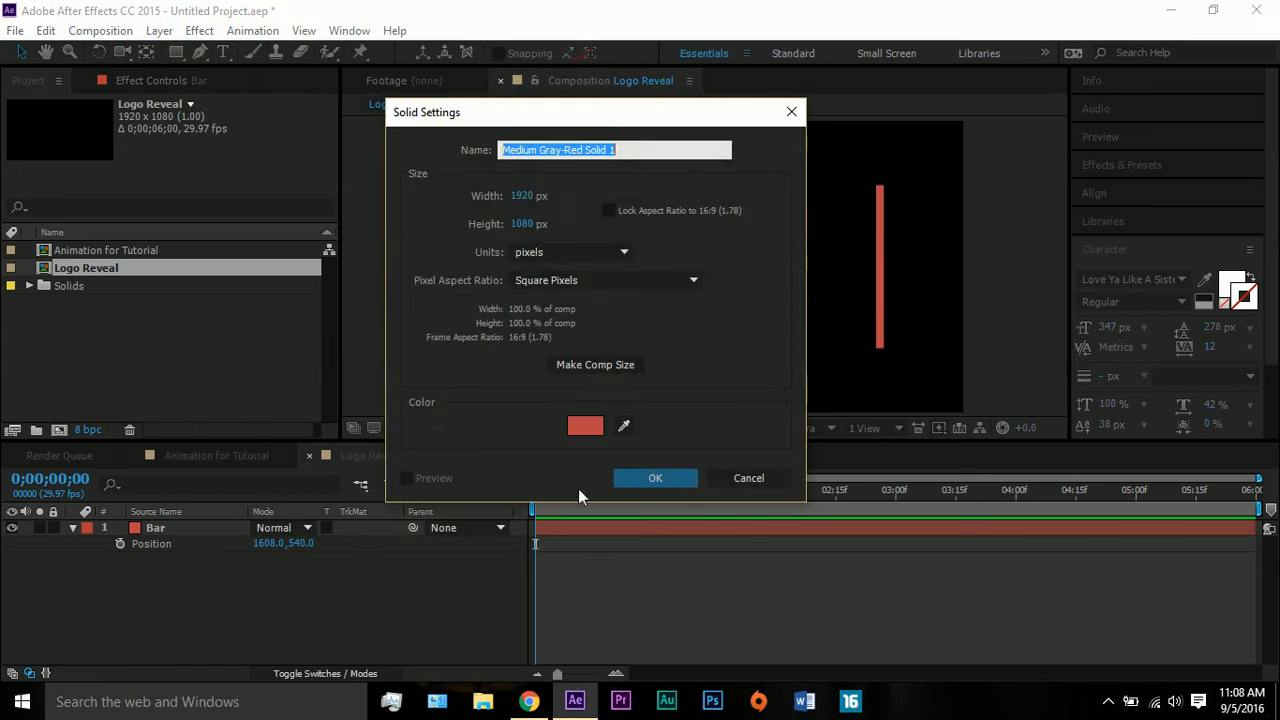
pyautogui.click(586, 426)
pyautogui.click(890, 371)
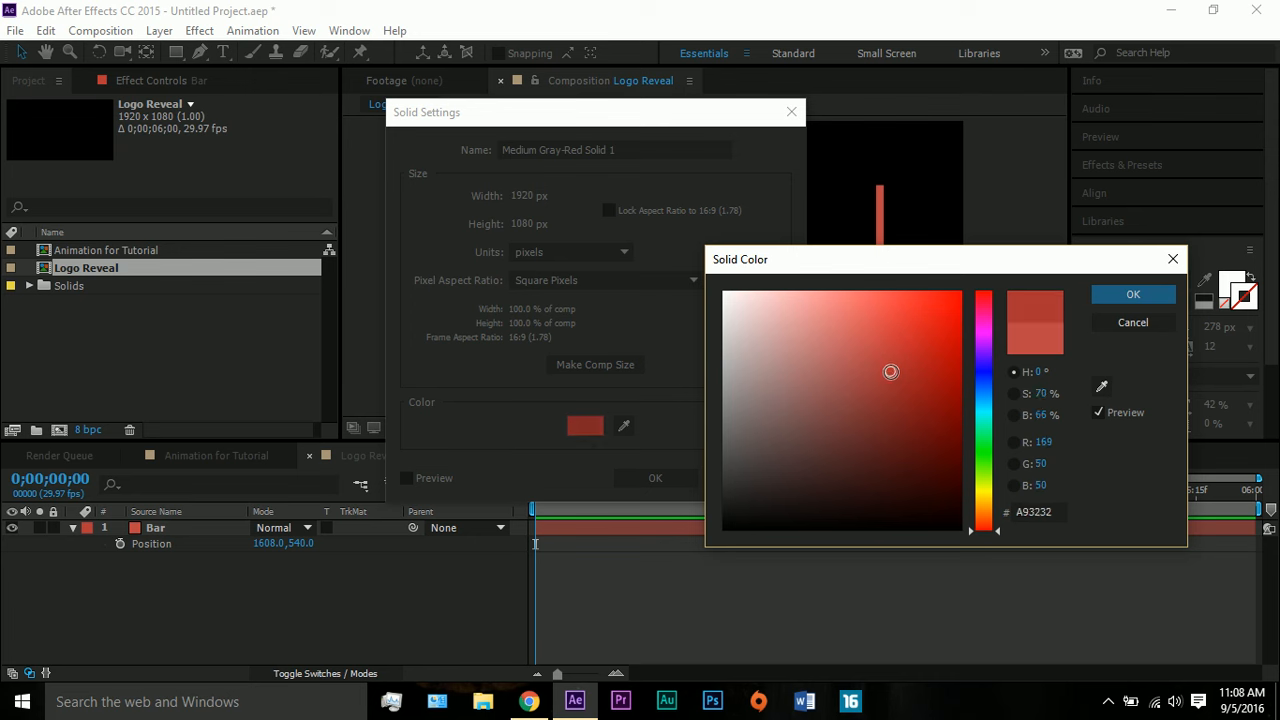
pyautogui.click(1105, 293)
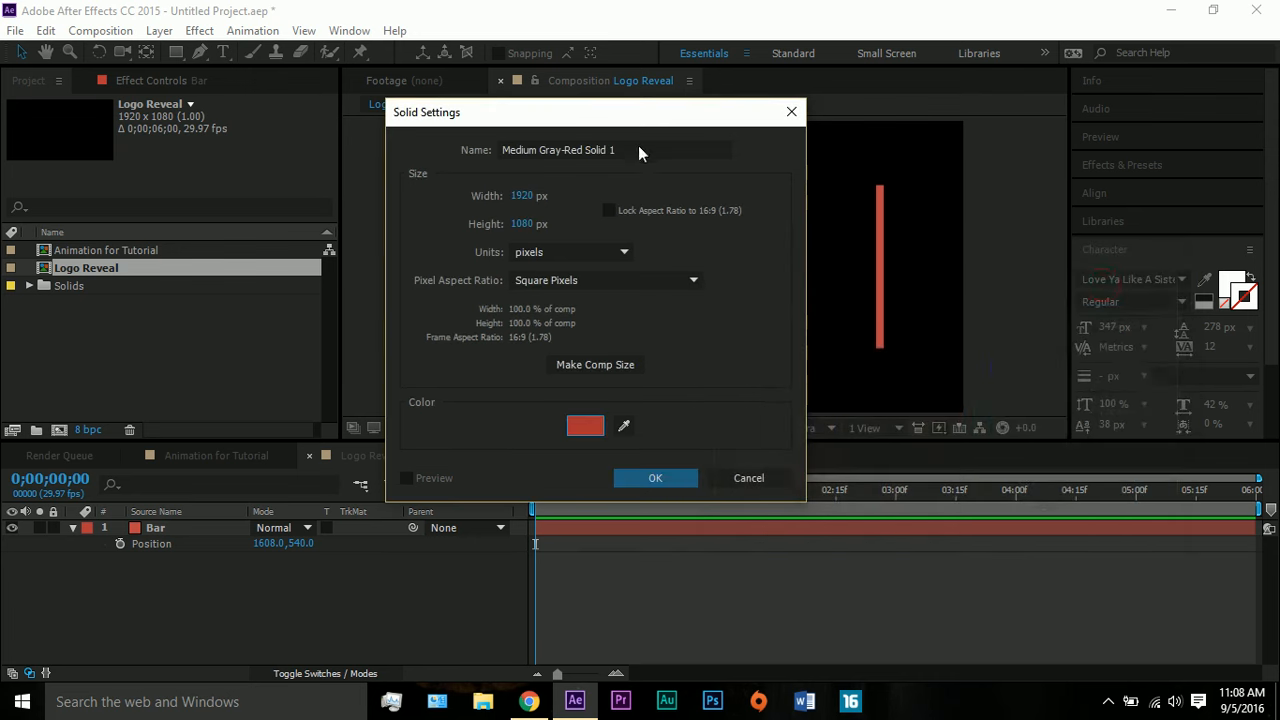
pyautogui.click(638, 148)
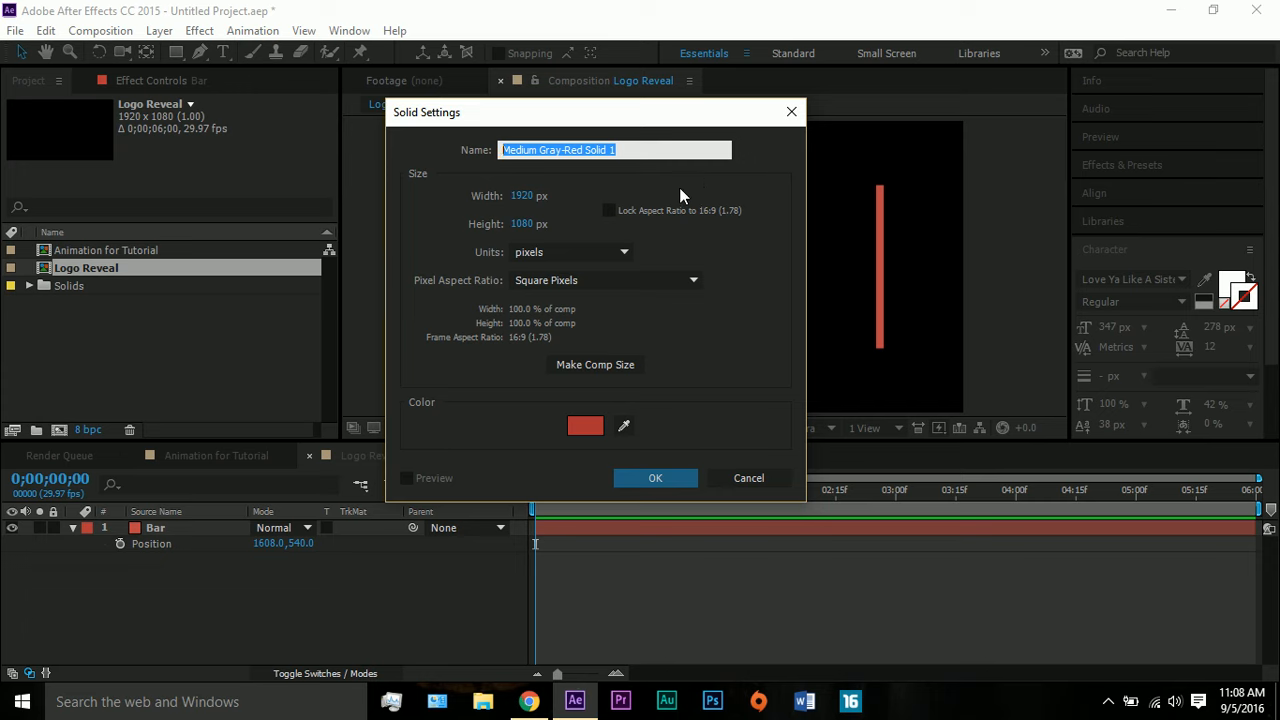
pyautogui.write('Backgrou')
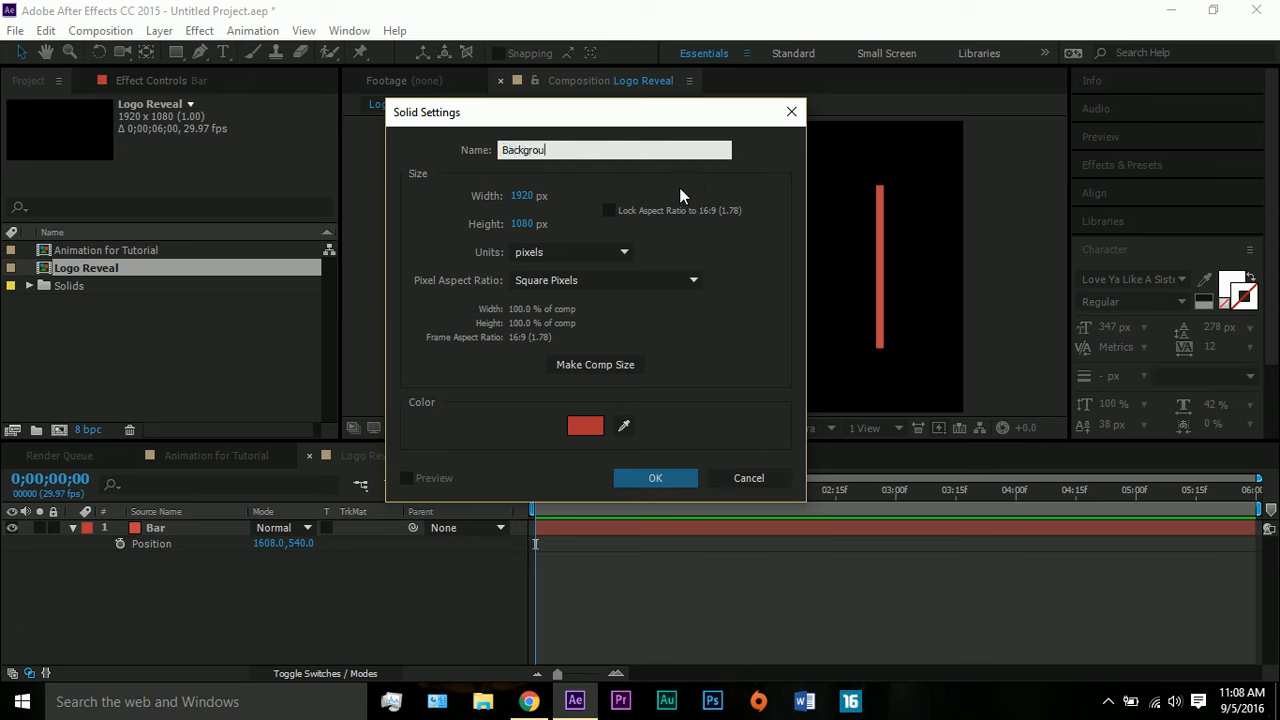
pyautogui.write('nd Text')
pyautogui.click(652, 479)
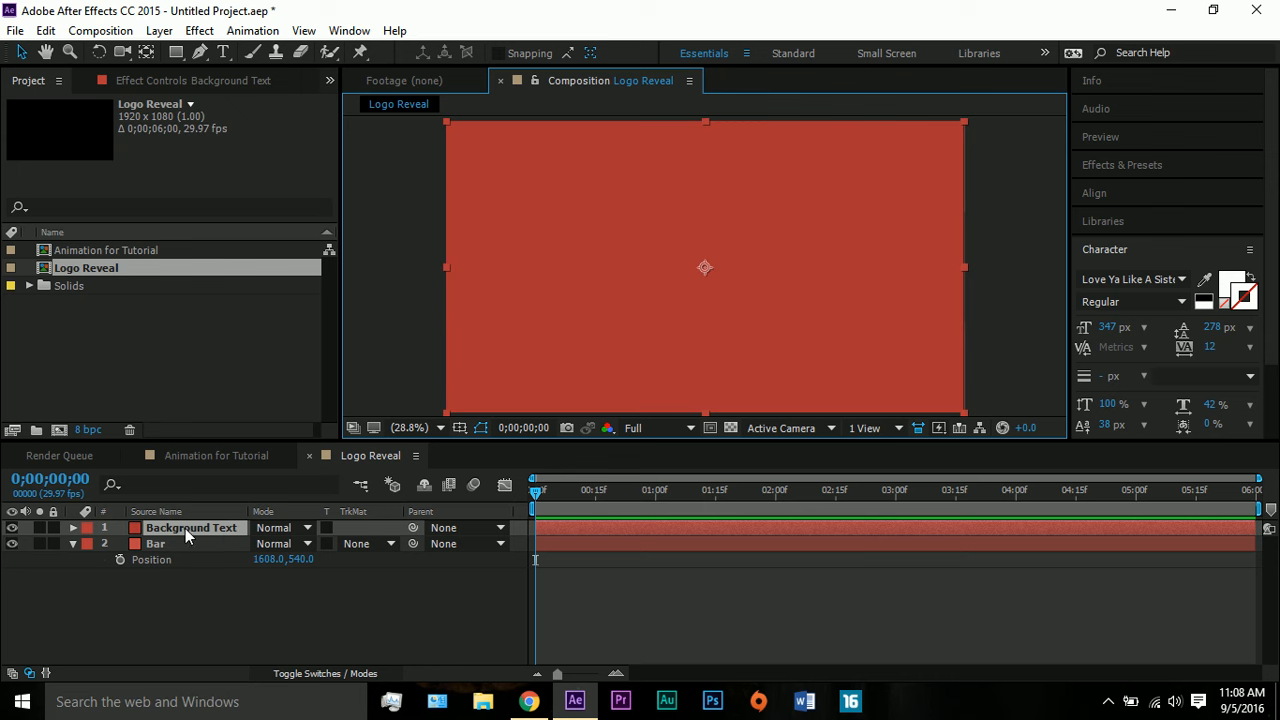
# Move the Background Text layer below Bar and shrink it to a centred rectangle about half the frame's width.
pyautogui.moveTo(185, 528); pyautogui.dragTo(183, 578)
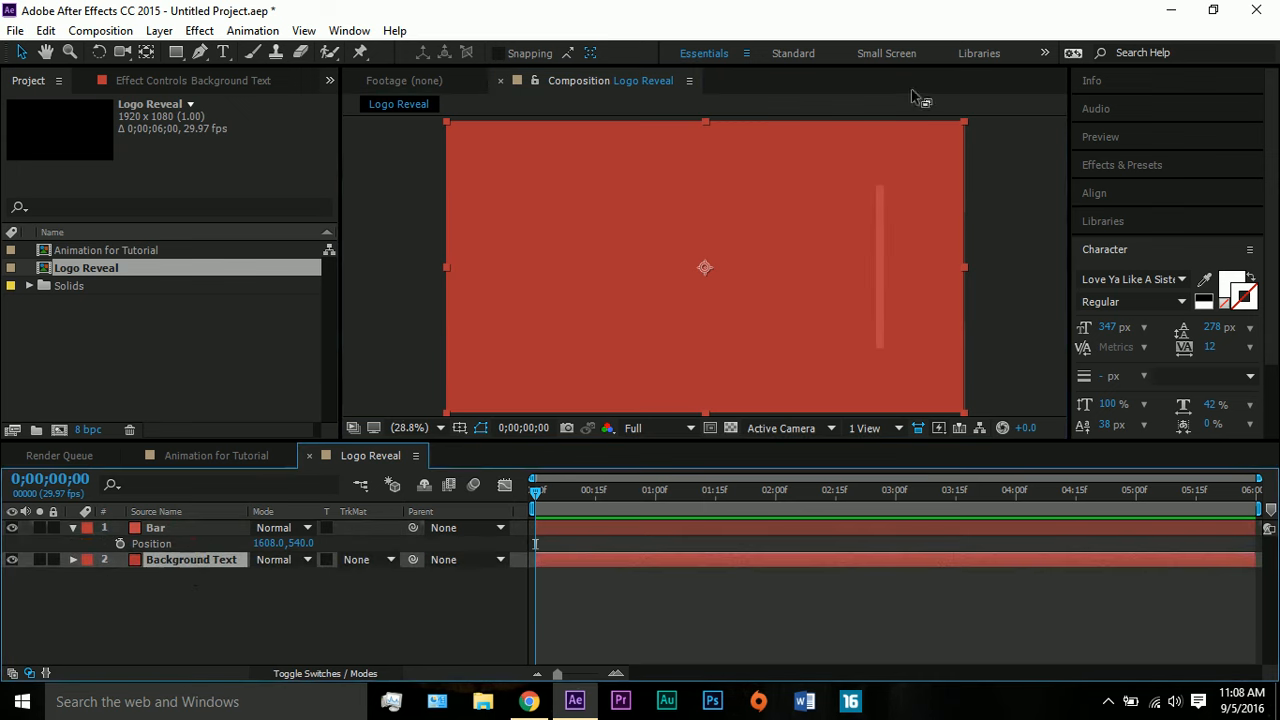
pyautogui.moveTo(963, 122); pyautogui.dragTo(829, 203)
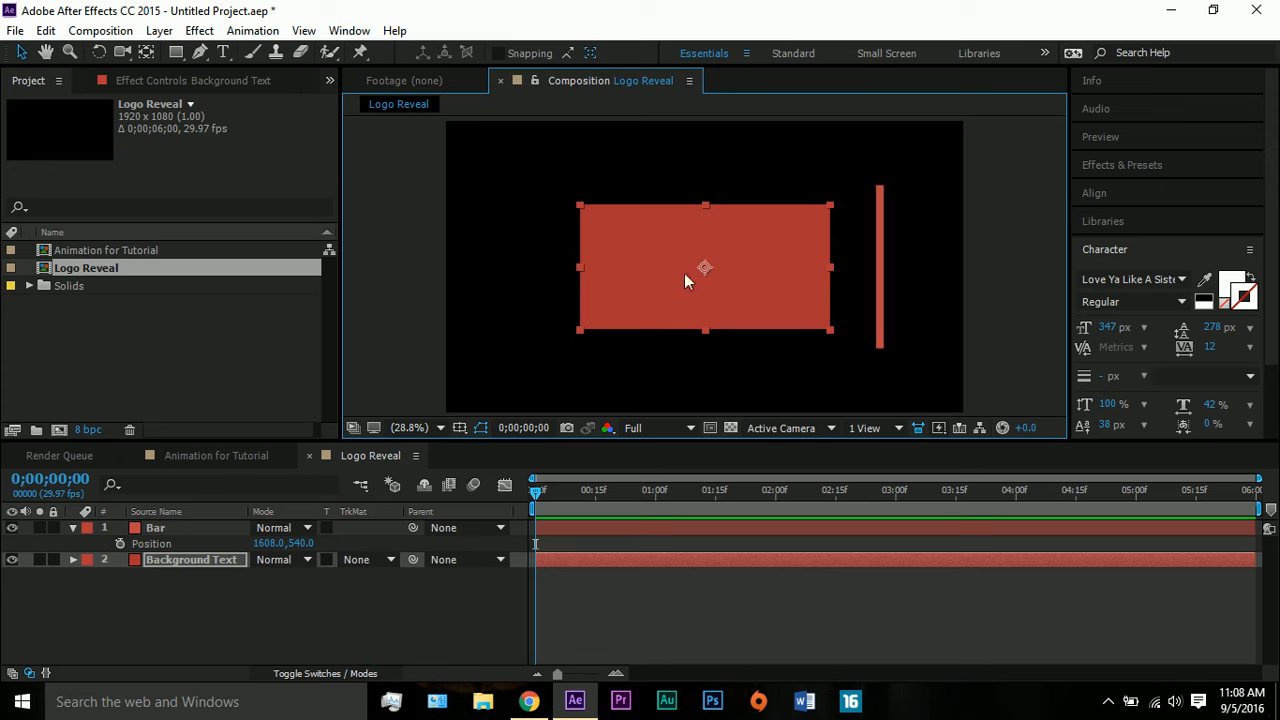
# Add a text layer reading TEST directly above the Background Text layer.
pyautogui.click(199, 565)
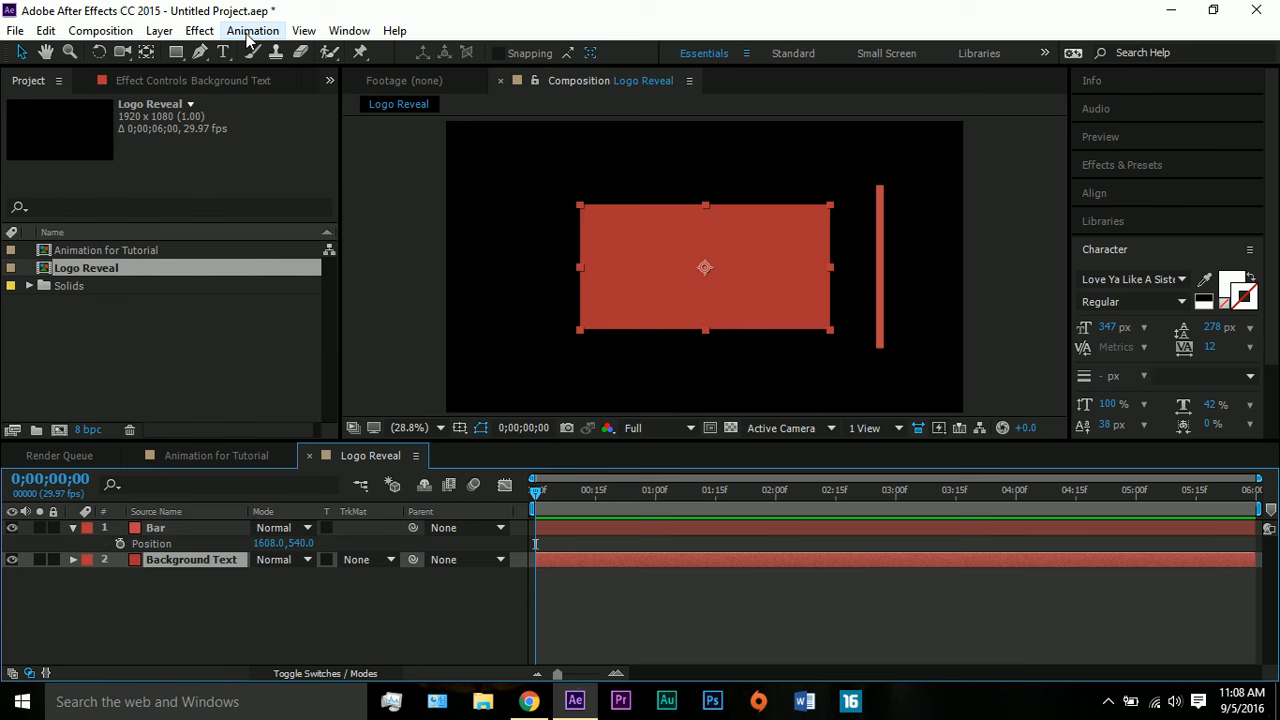
pyautogui.click(172, 33)
pyautogui.moveTo(215, 30)
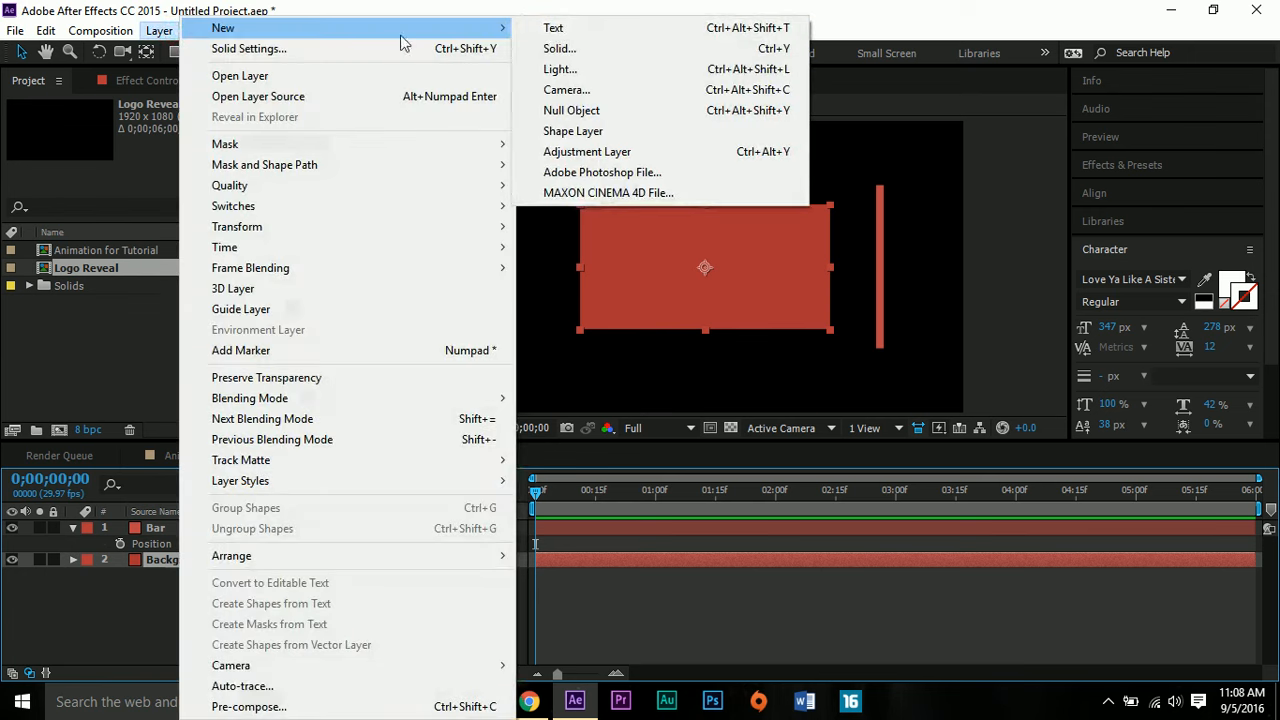
pyautogui.click(555, 30)
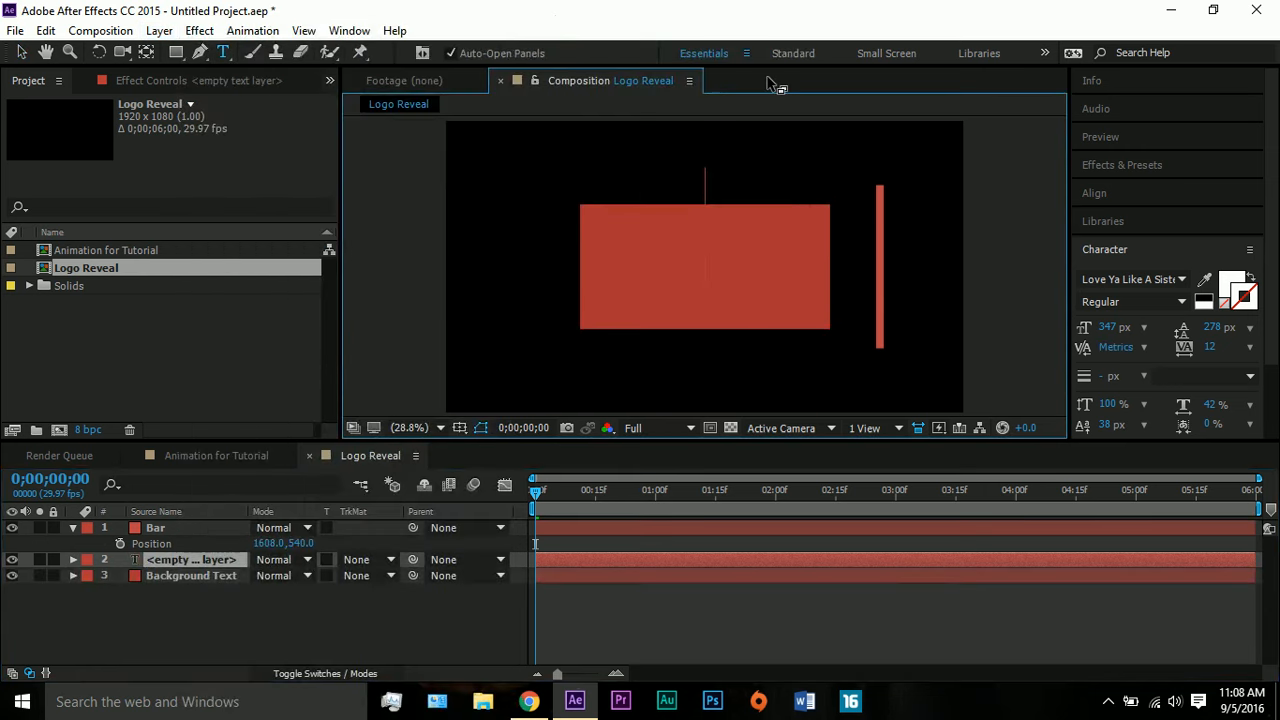
pyautogui.write('TEST')
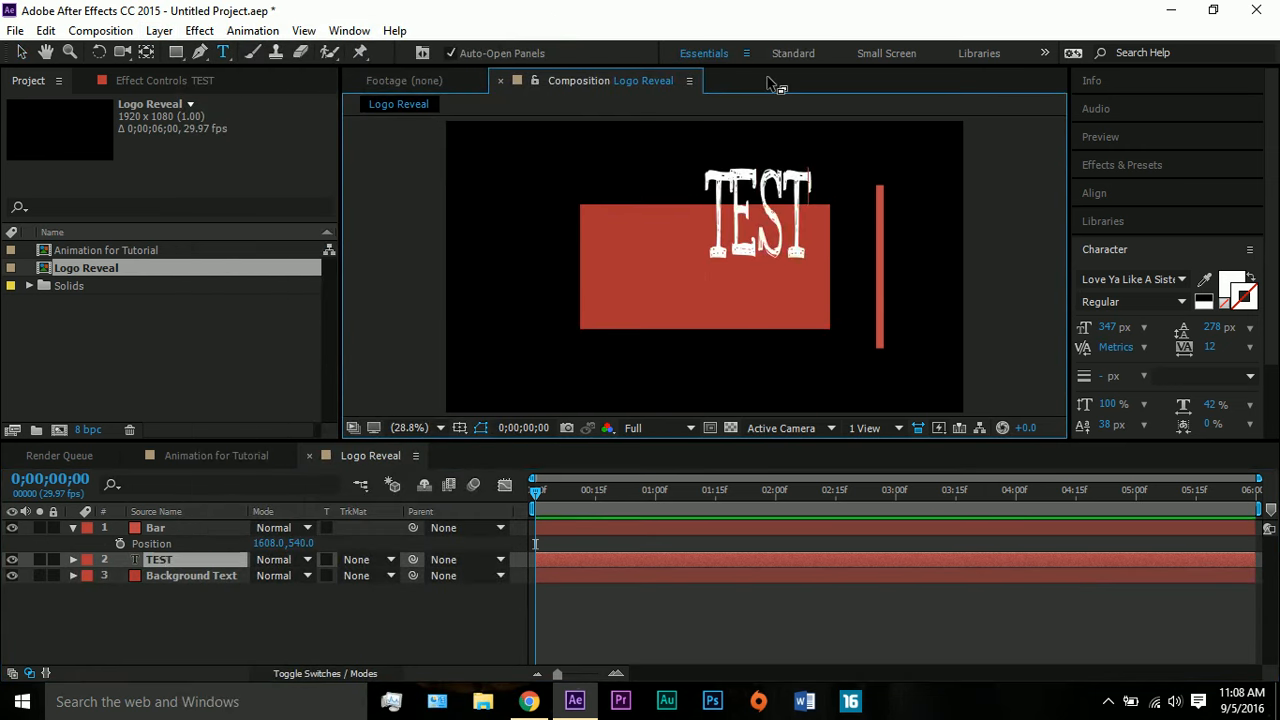
# Move the TEST text onto the red rectangle, stretch it horizontally to nearly fill it, and centre it there.
pyautogui.click(22, 52)
pyautogui.moveTo(752, 245); pyautogui.dragTo(648, 303)
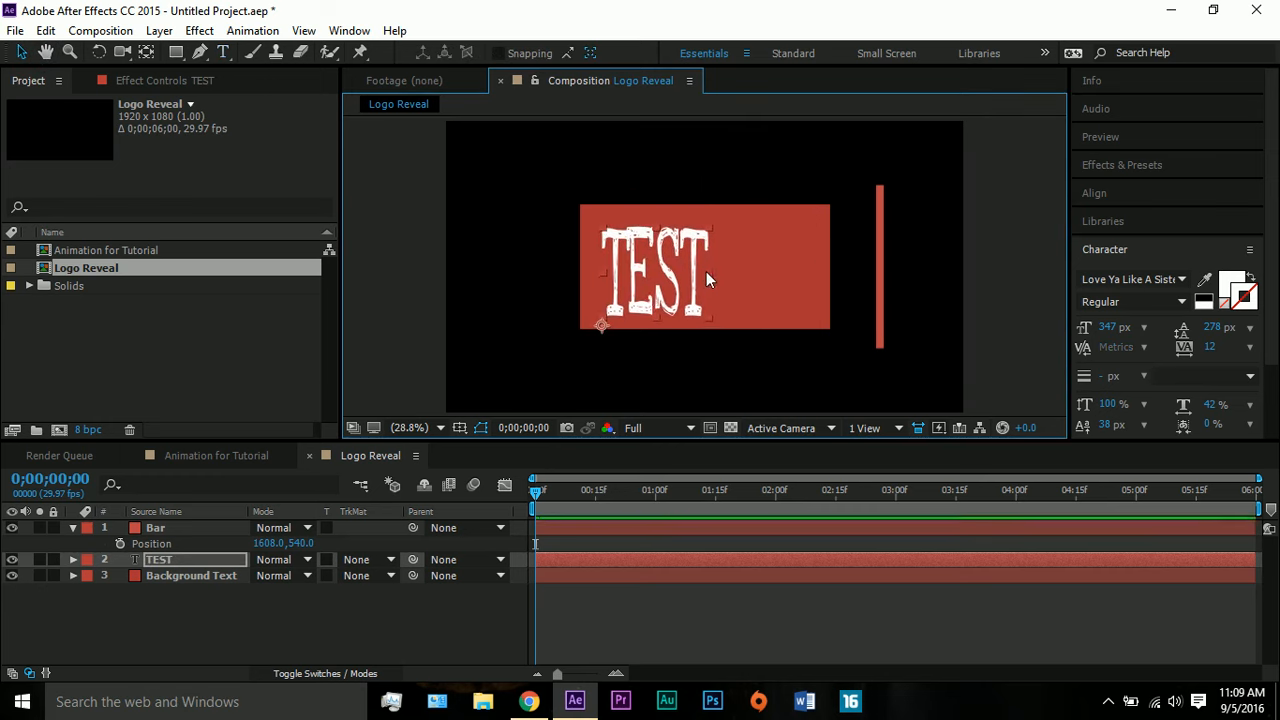
pyautogui.moveTo(706, 271); pyautogui.dragTo(774, 270)
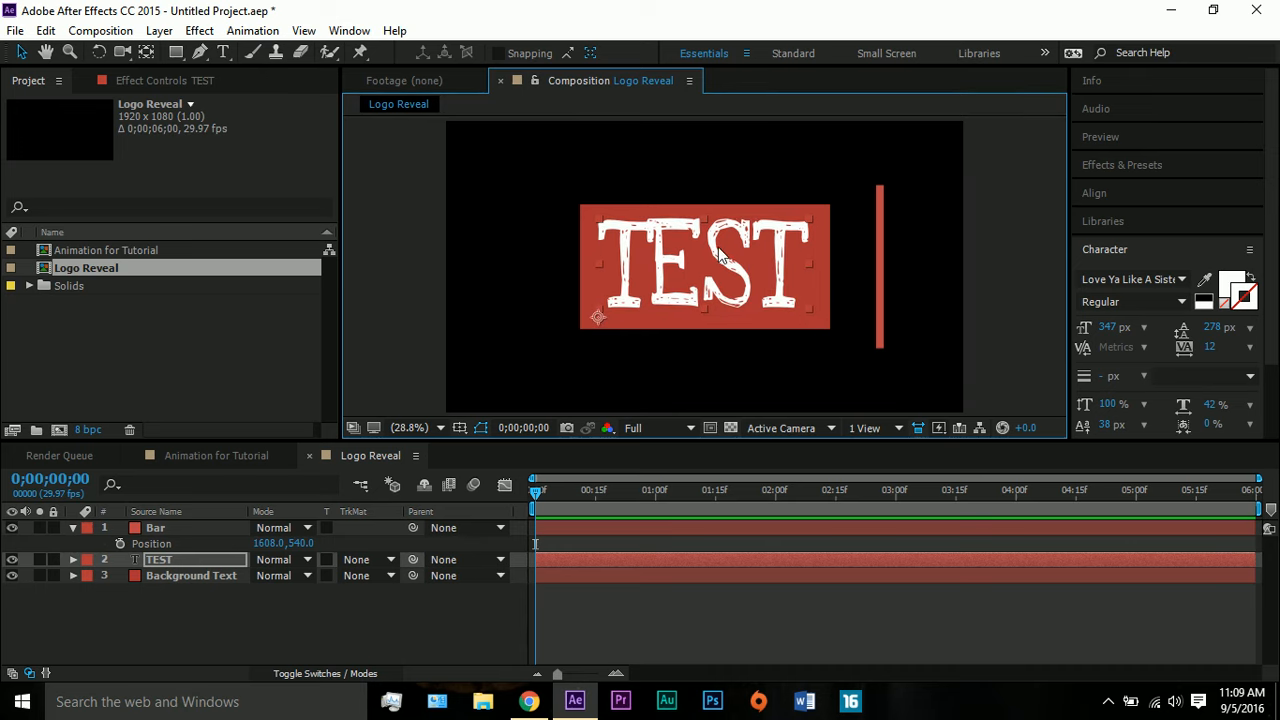
pyautogui.moveTo(725, 265); pyautogui.dragTo(721, 268)
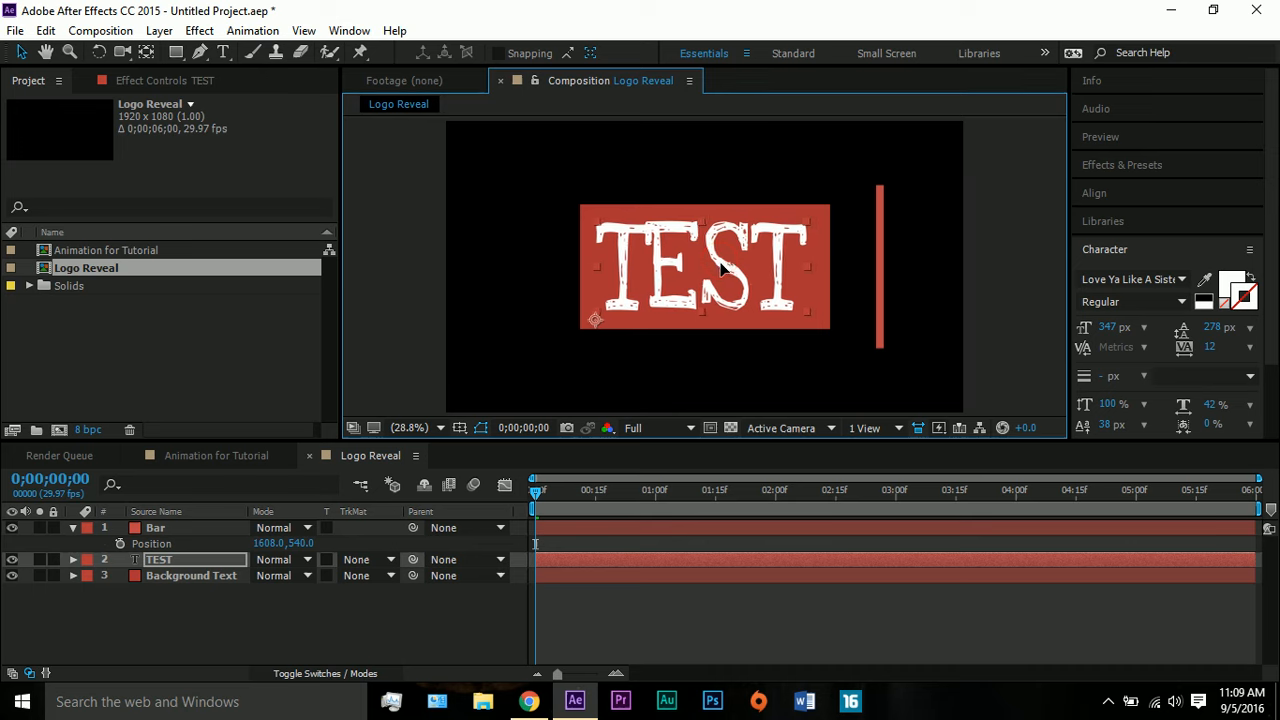
pyautogui.click(1032, 272)
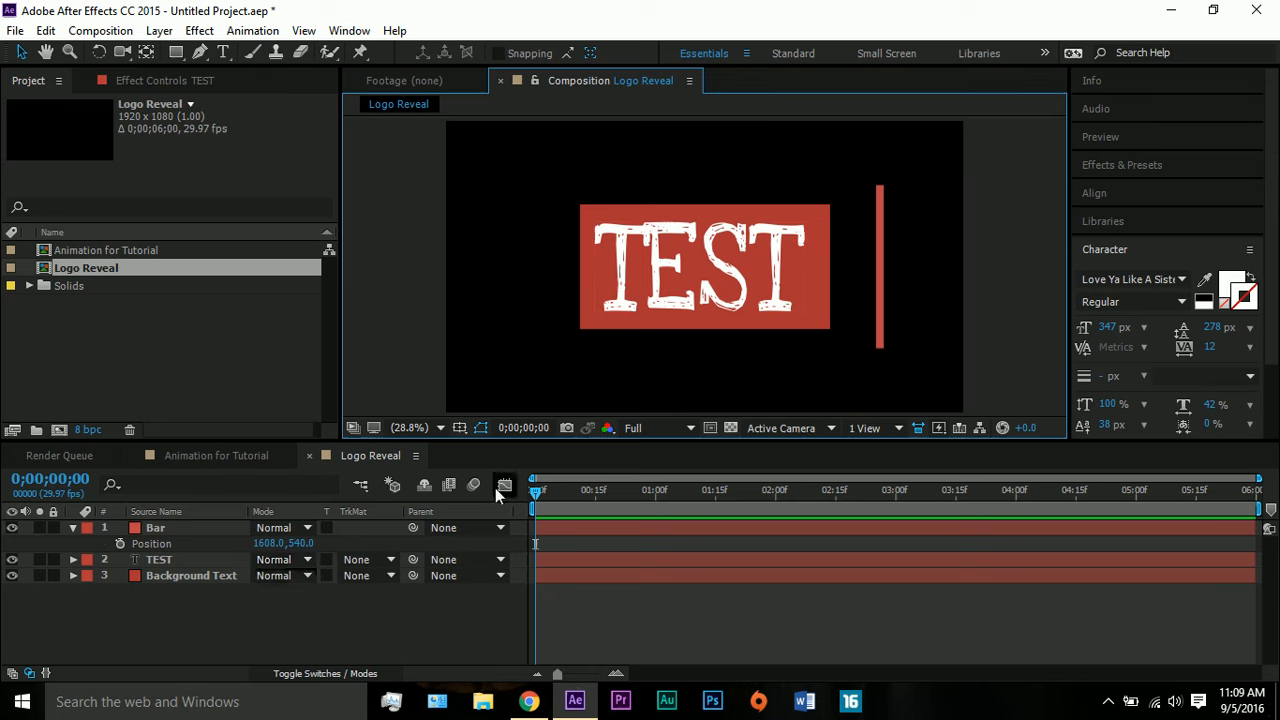
# Keyframe the Bar layer's current scale at frame 0 and again at frame 6.
pyautogui.moveTo(533, 489)
pyautogui.mouseDown()
pyautogui.moveTo(568, 489)
pyautogui.moveTo(521, 487)
pyautogui.mouseUp()
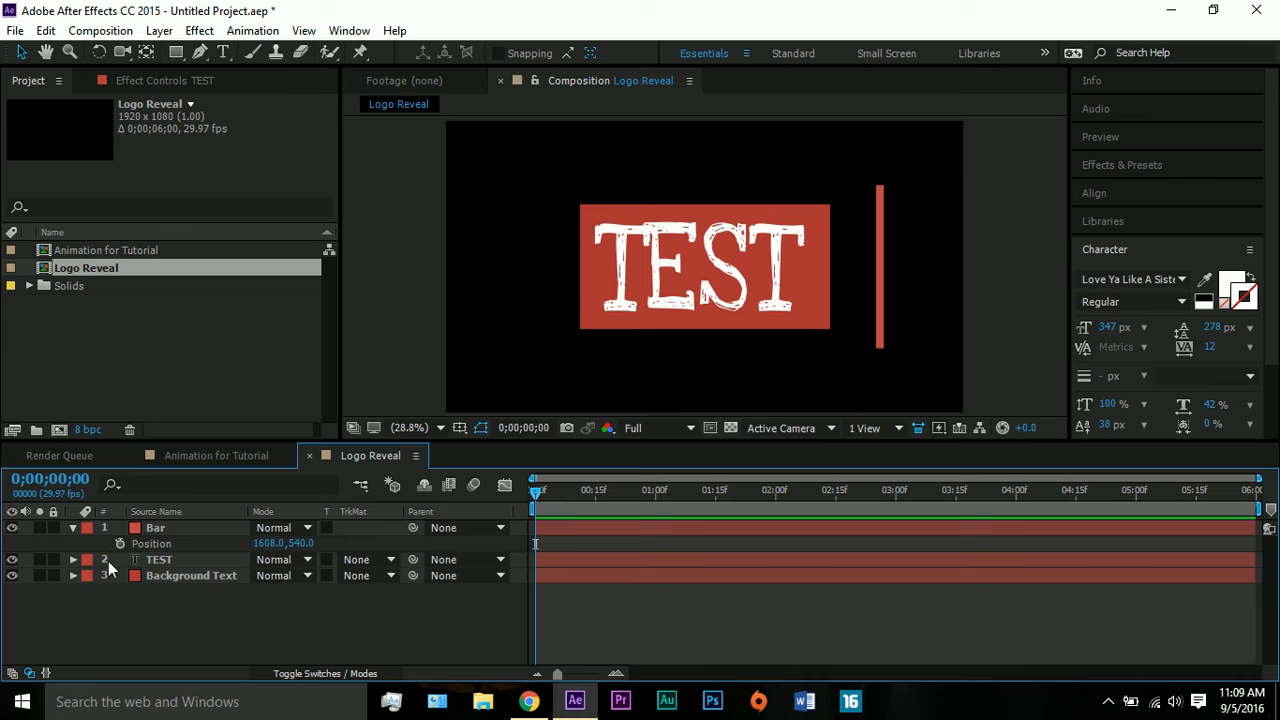
pyautogui.click(177, 526)
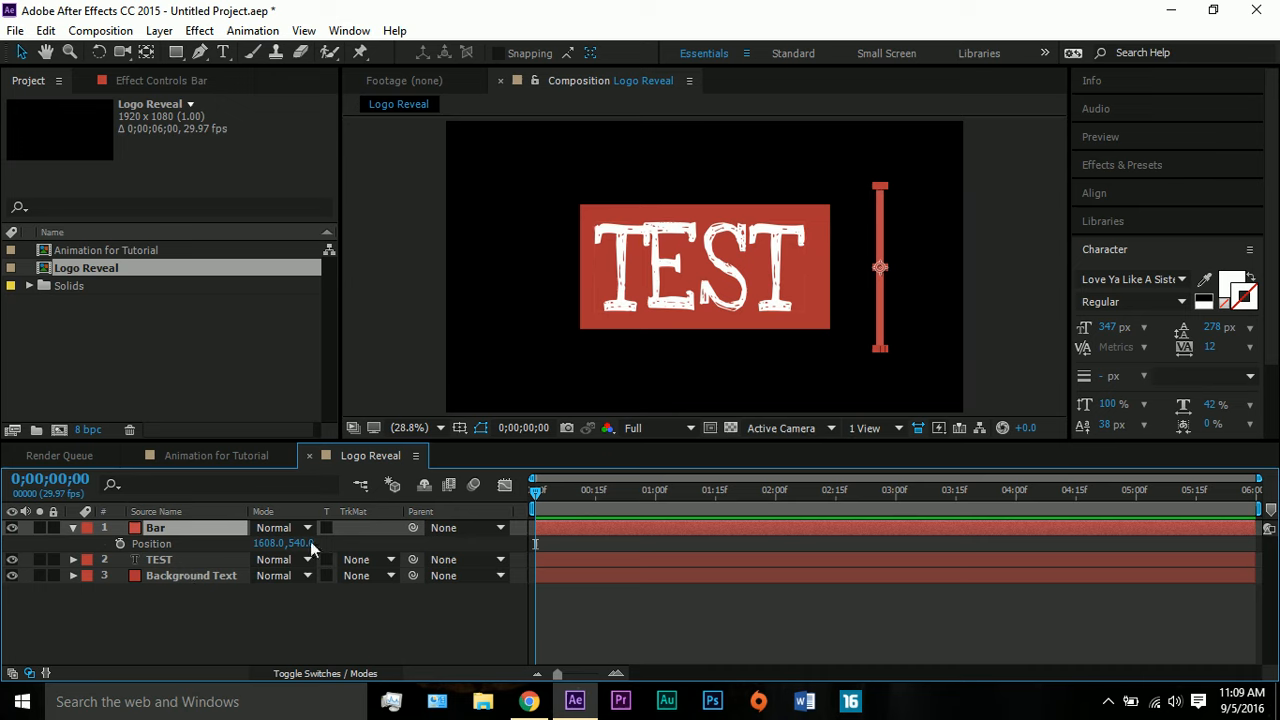
pyautogui.press('s')
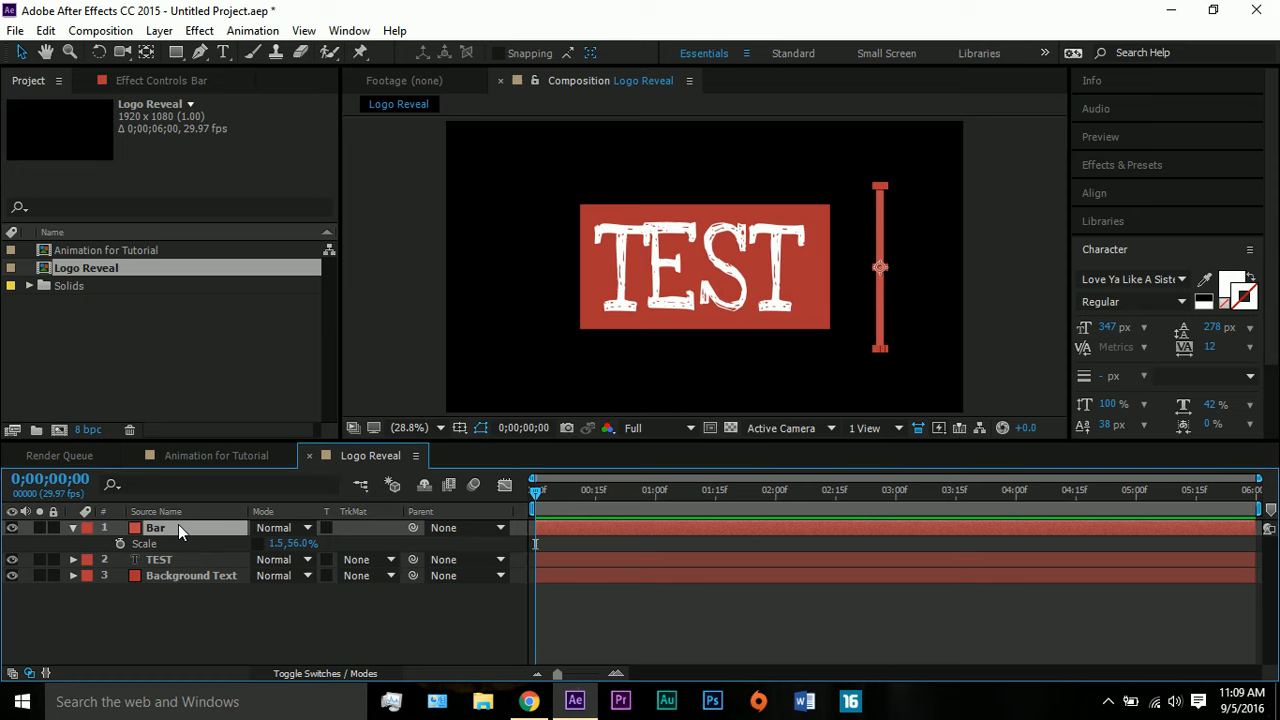
pyautogui.click(120, 543)
pyautogui.moveTo(539, 491); pyautogui.dragTo(570, 484)
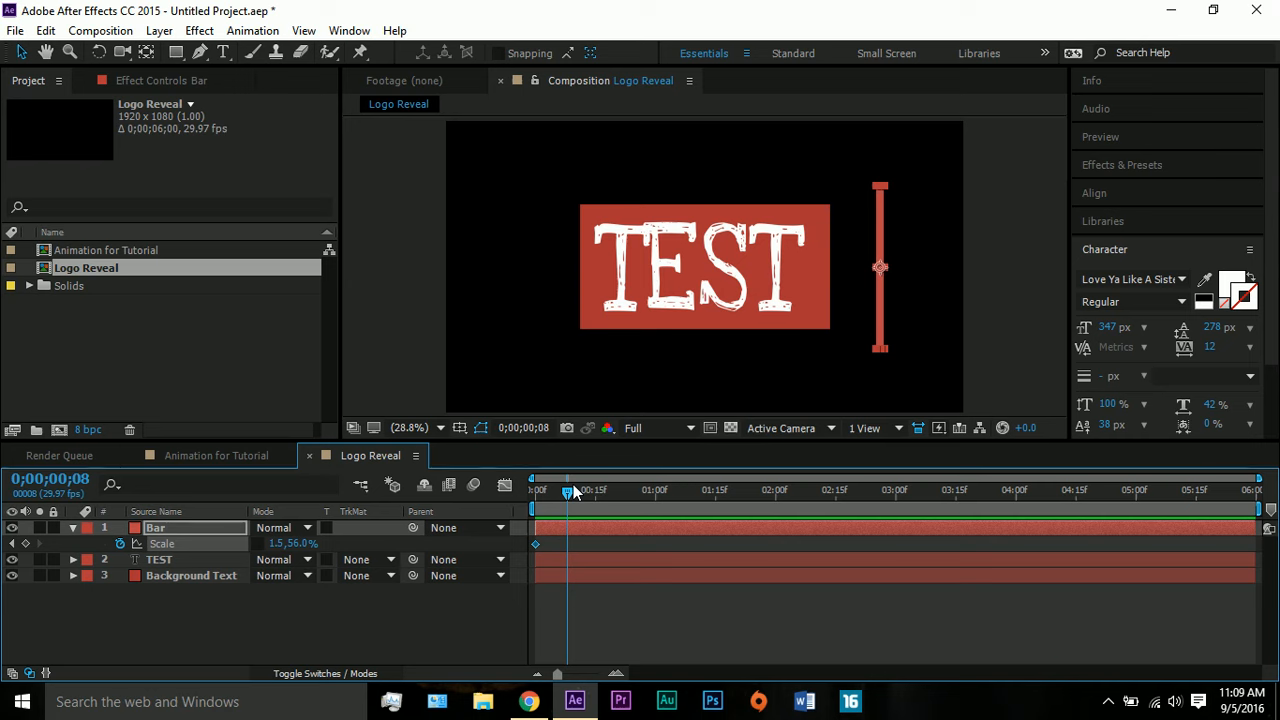
pyautogui.moveTo(579, 492); pyautogui.dragTo(562, 494)
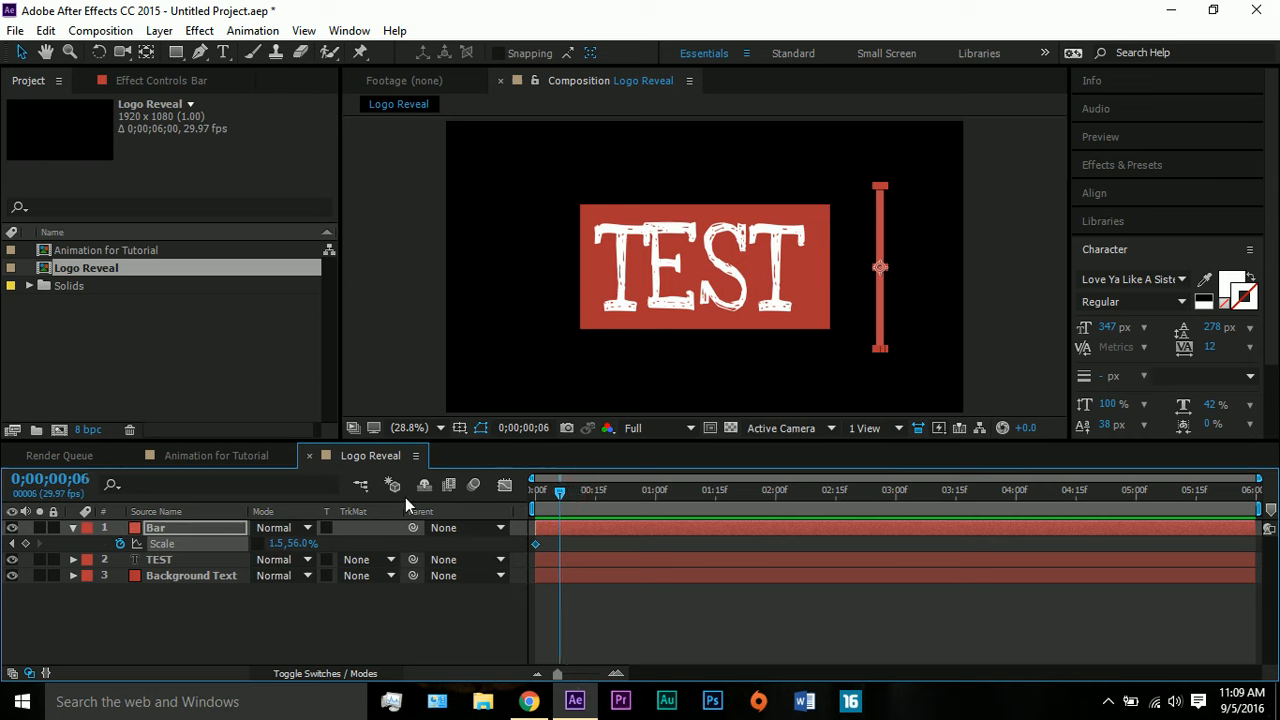
pyautogui.click(401, 540)
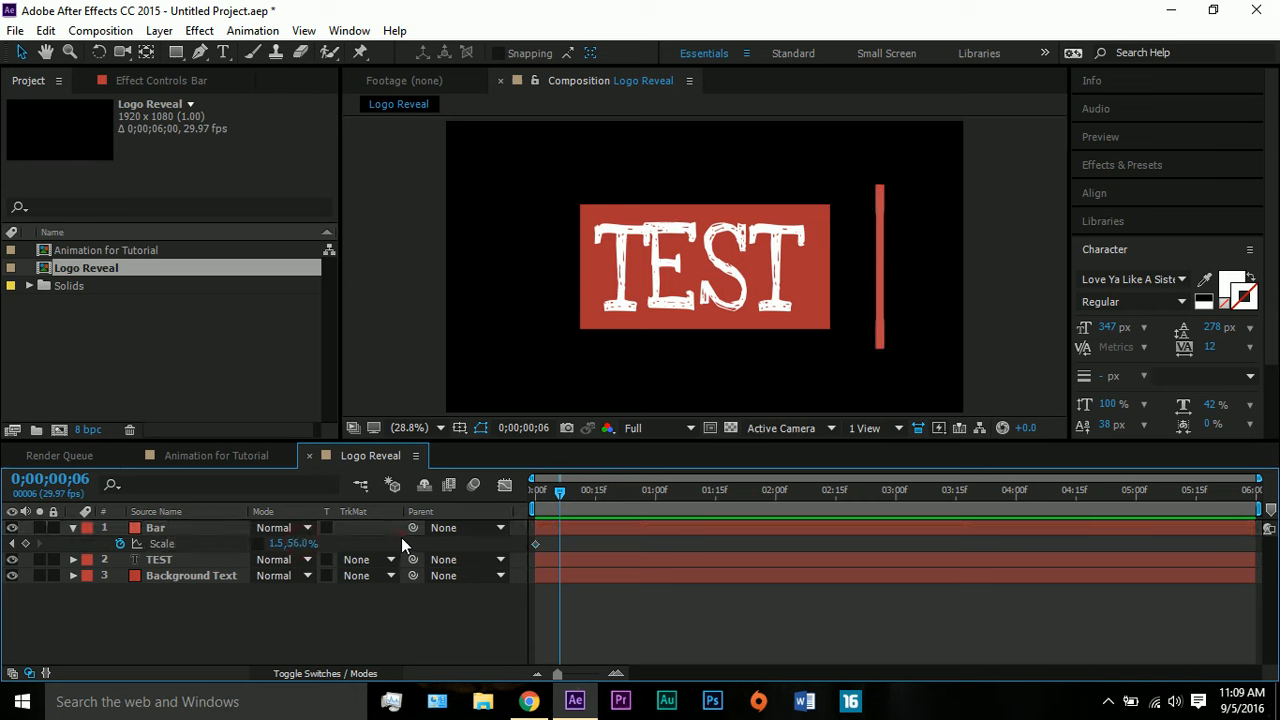
pyautogui.click(25, 543)
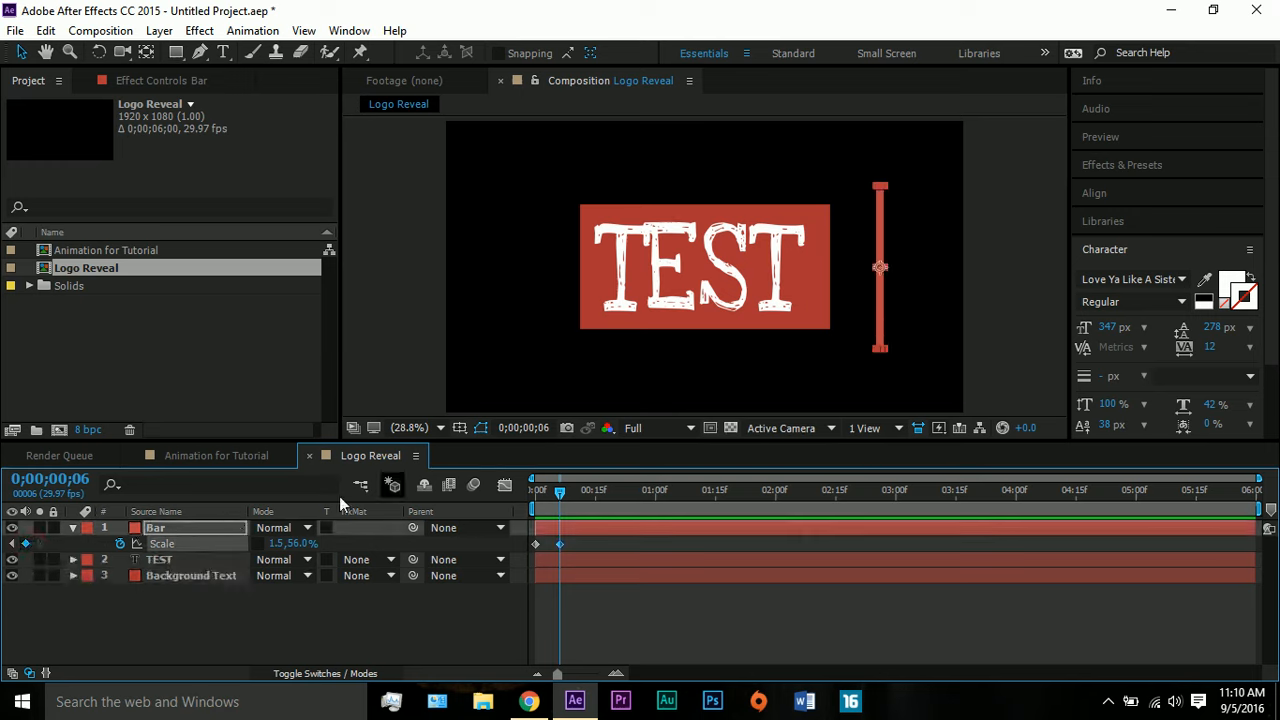
# Set the Bar layer's vertical scale to 0% at frame 0 and preview the growth animation.
pyautogui.moveTo(561, 489); pyautogui.dragTo(524, 491)
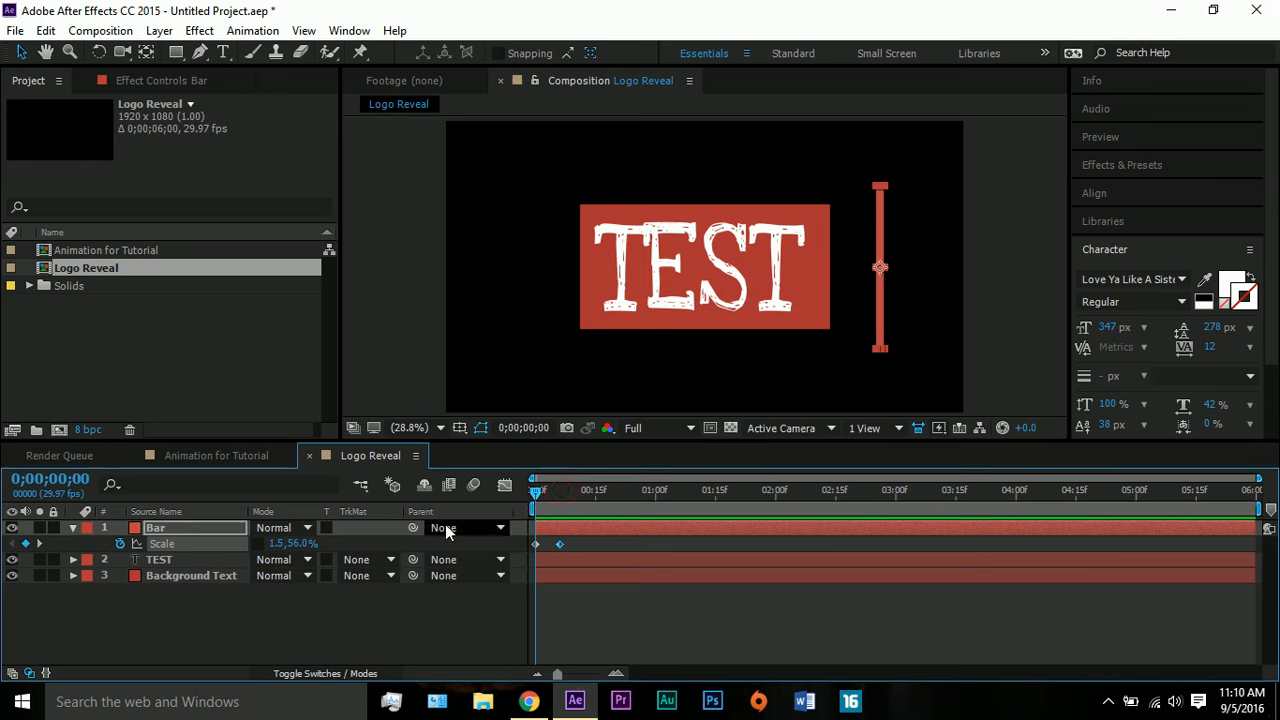
pyautogui.click(301, 543)
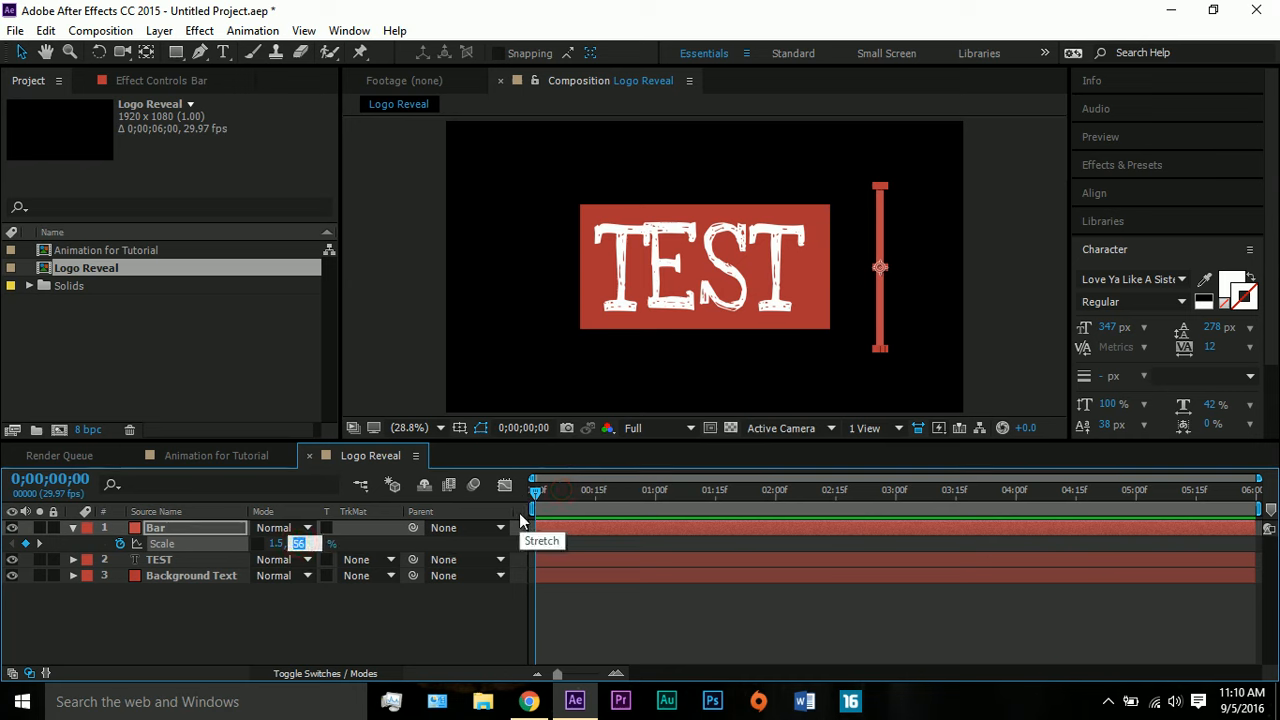
pyautogui.write('-0')
pyautogui.press('Return')
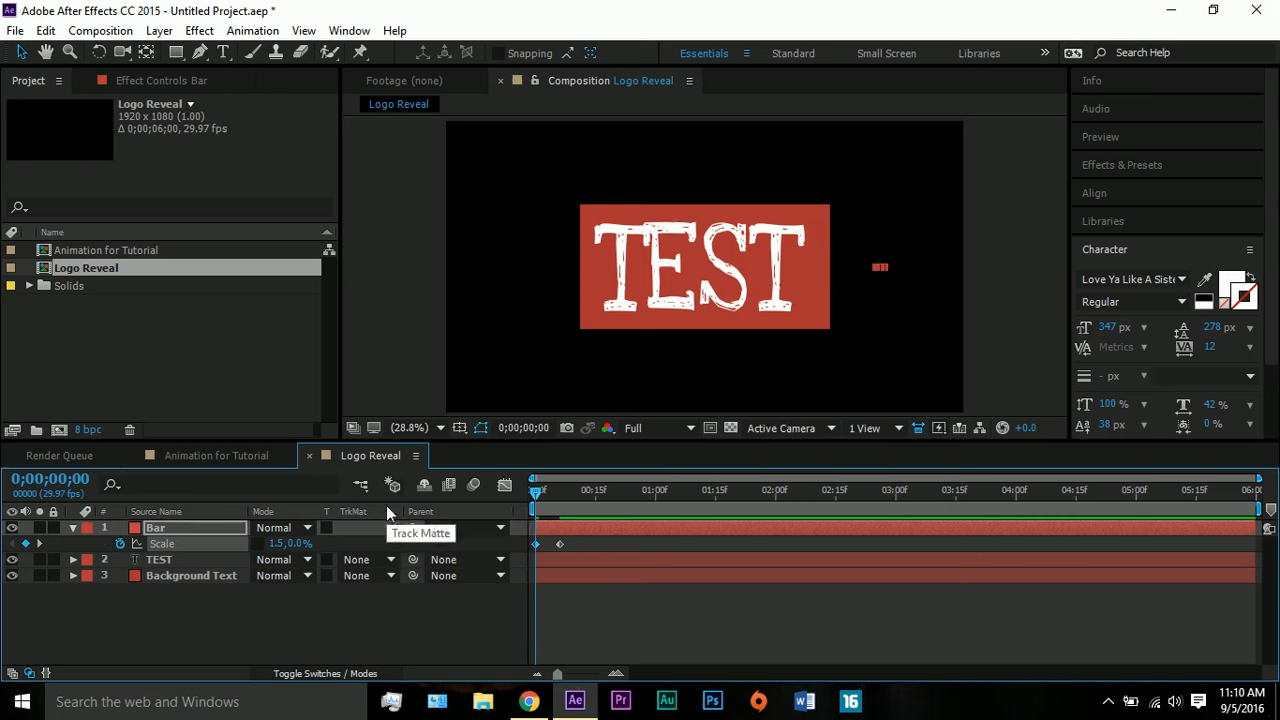
pyautogui.press('space')
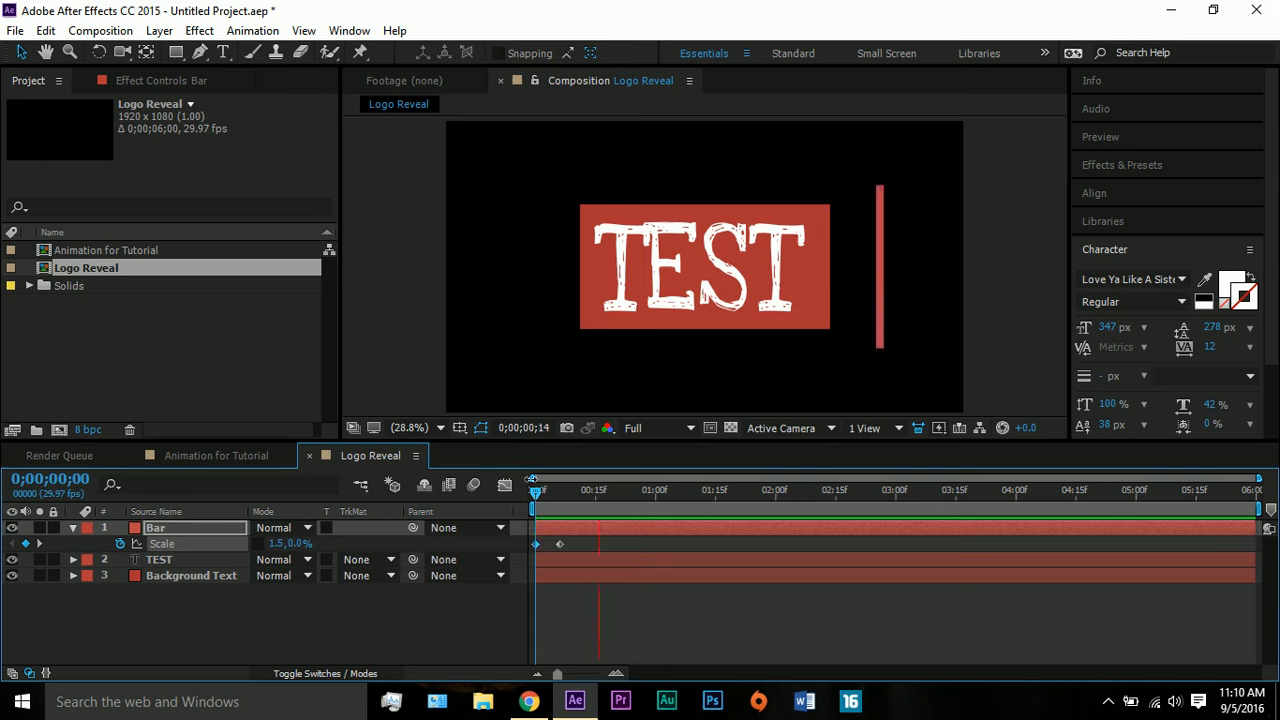
# Add a position keyframe to the Bar layer at frame 7 and show all of the layer's keyframed properties.
pyautogui.moveTo(546, 494)
pyautogui.mouseDown()
pyautogui.moveTo(535, 500)
pyautogui.moveTo(574, 492)
pyautogui.moveTo(548, 492)
pyautogui.moveTo(560, 490)
pyautogui.mouseUp()
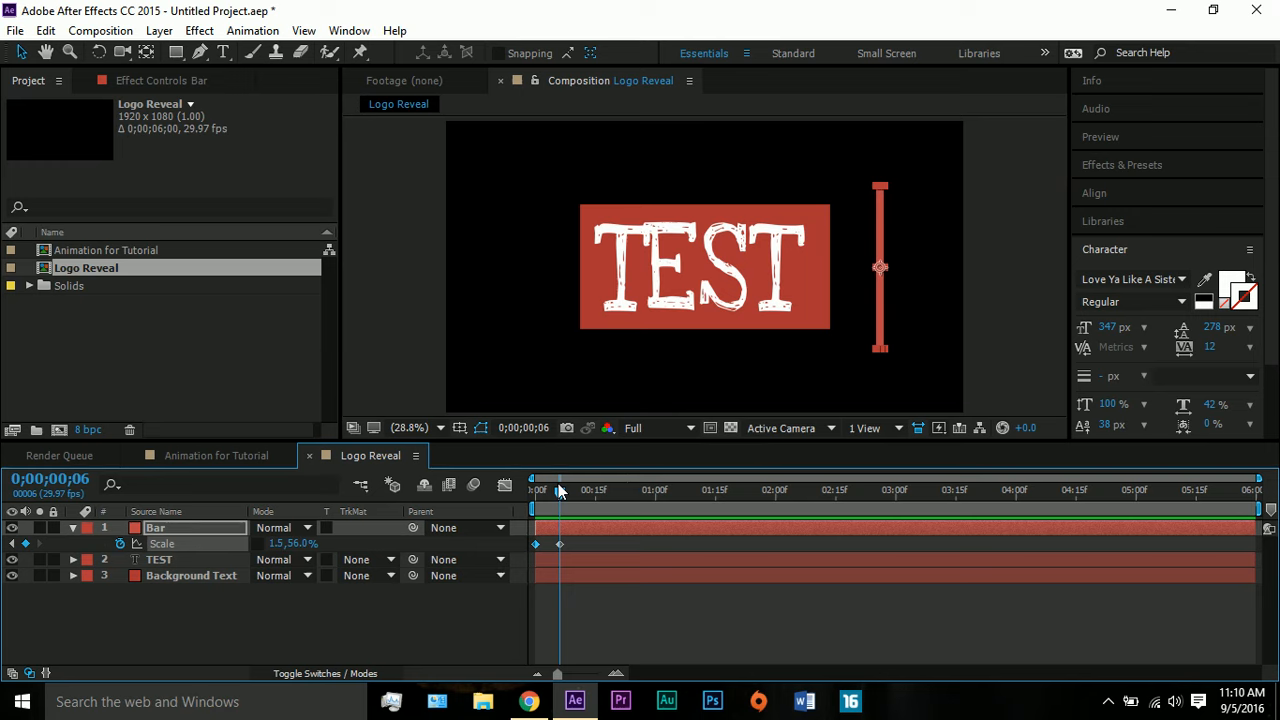
pyautogui.moveTo(558, 483); pyautogui.dragTo(563, 482)
pyautogui.click(557, 578)
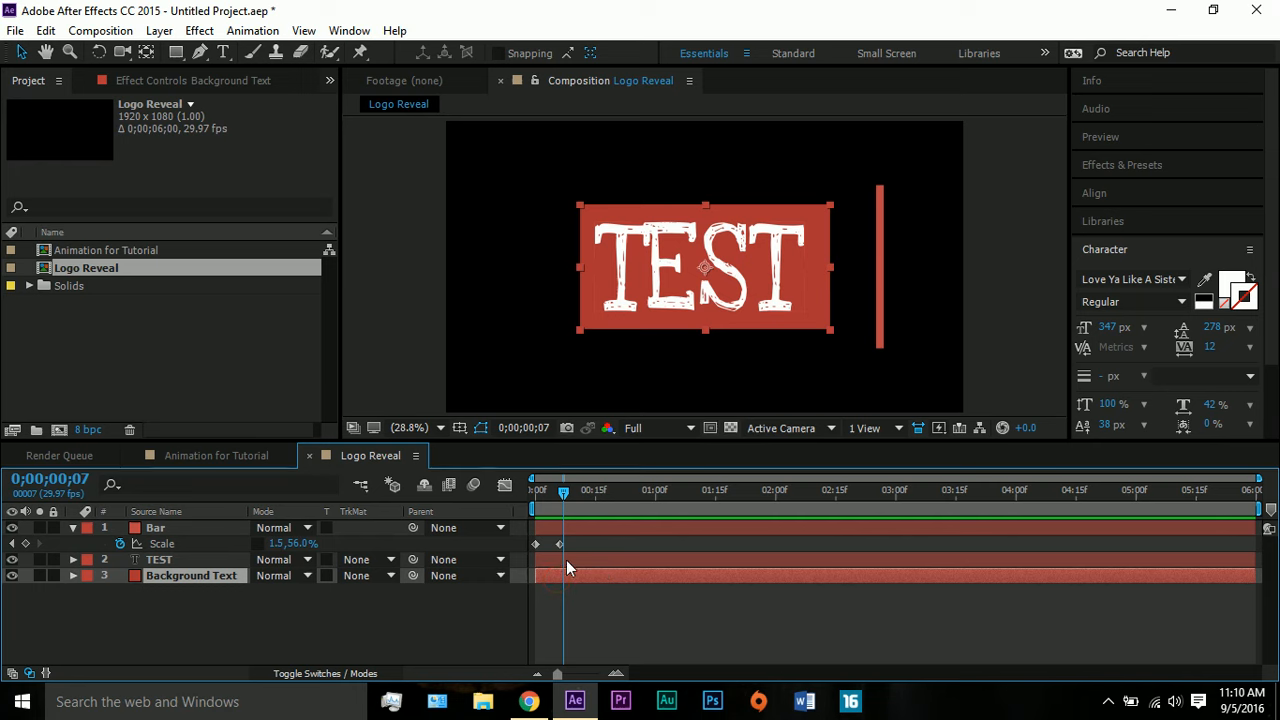
pyautogui.click(583, 530)
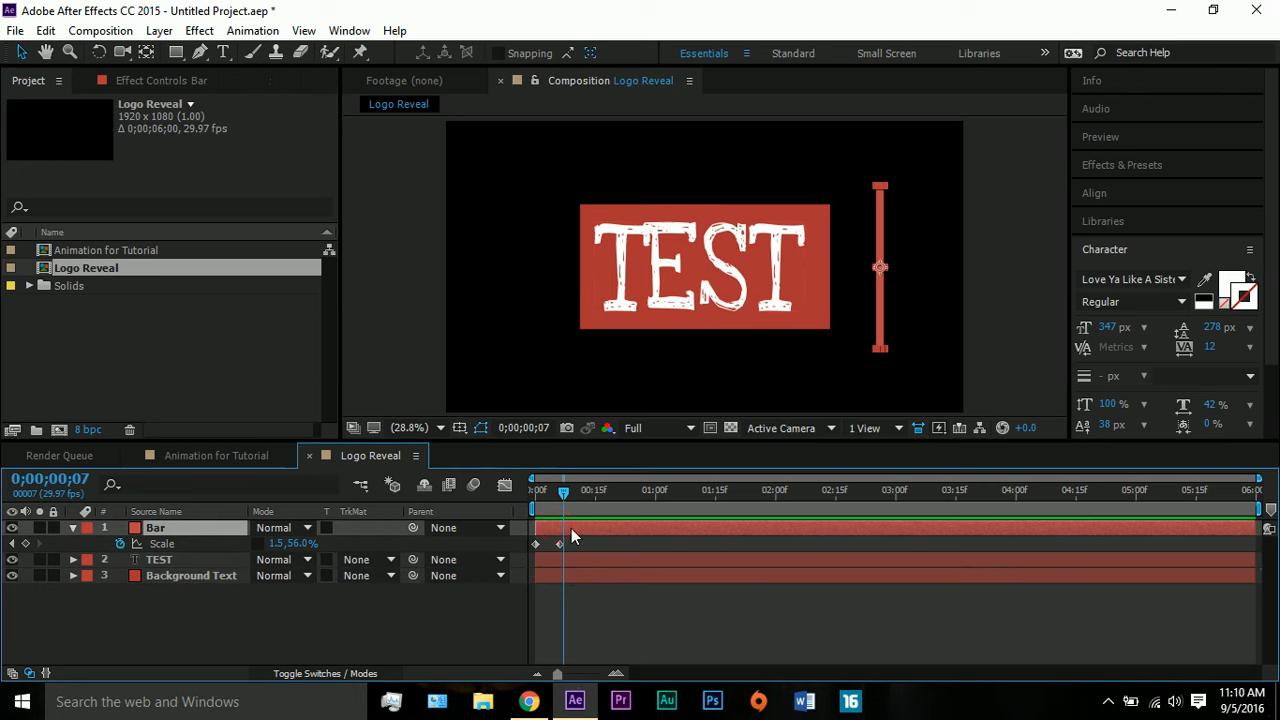
pyautogui.press('p')
pyautogui.click(121, 543)
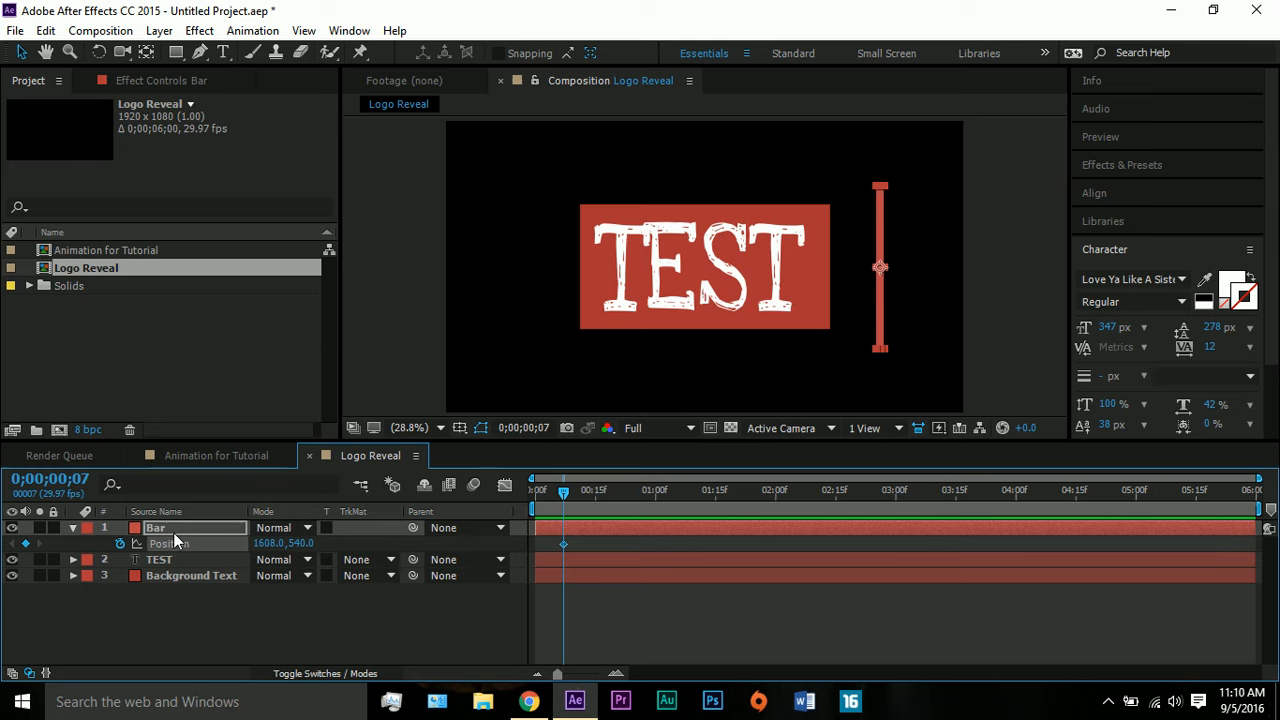
pyautogui.press('p')
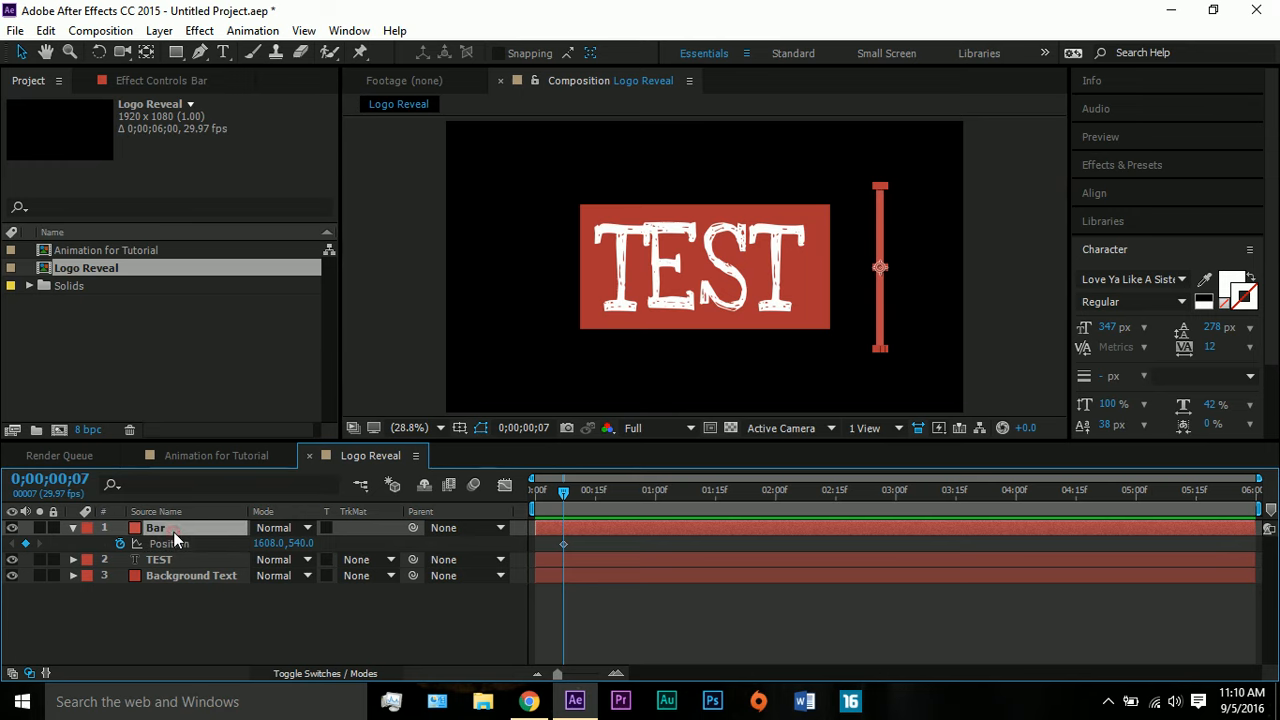
pyautogui.press('u')
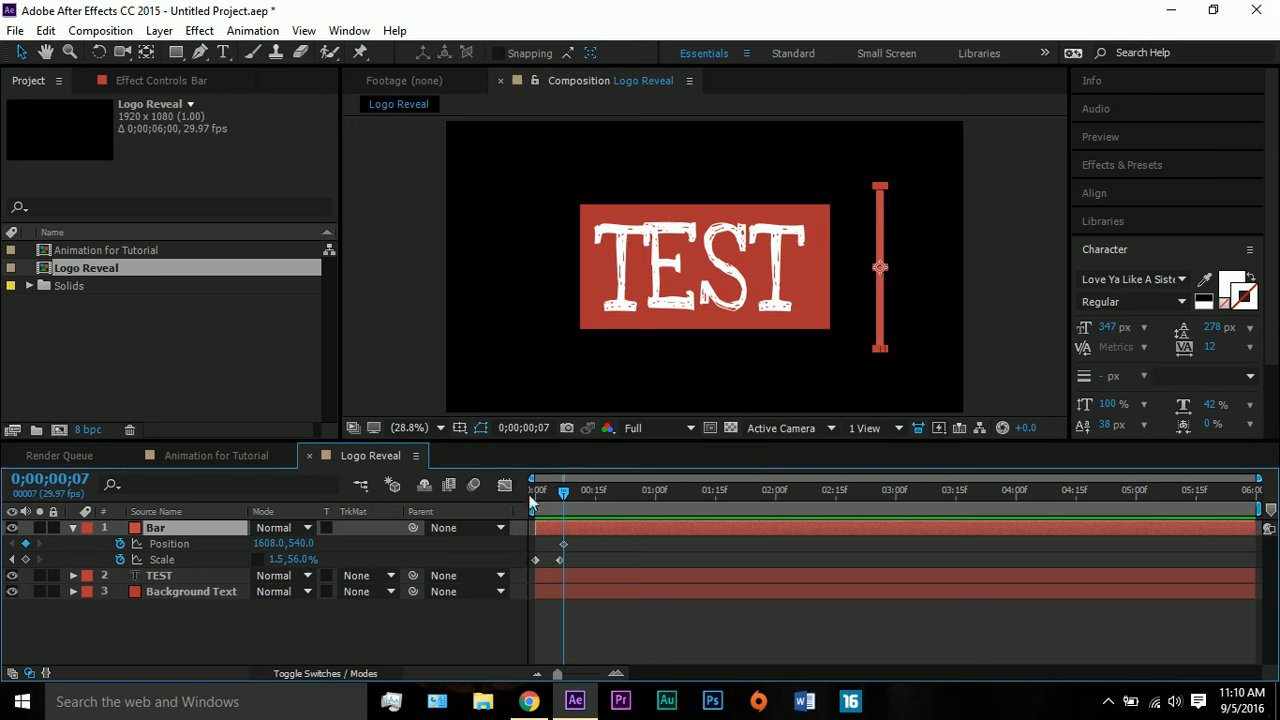
# Display the Title/Action Safe guides and keyframe the Bar layer at position 313, 540 at frame 16, checking the movement.
pyautogui.moveTo(563, 494); pyautogui.dragTo(599, 497)
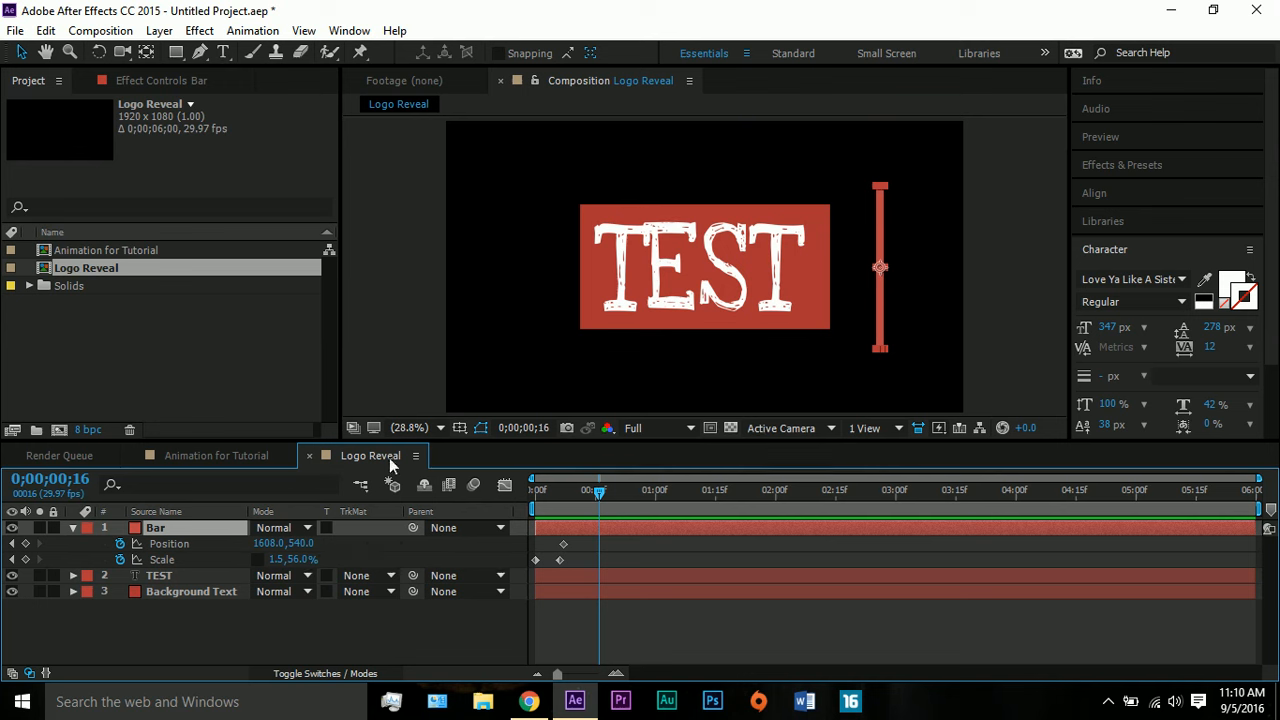
pyautogui.click(459, 427)
pyautogui.click(468, 451)
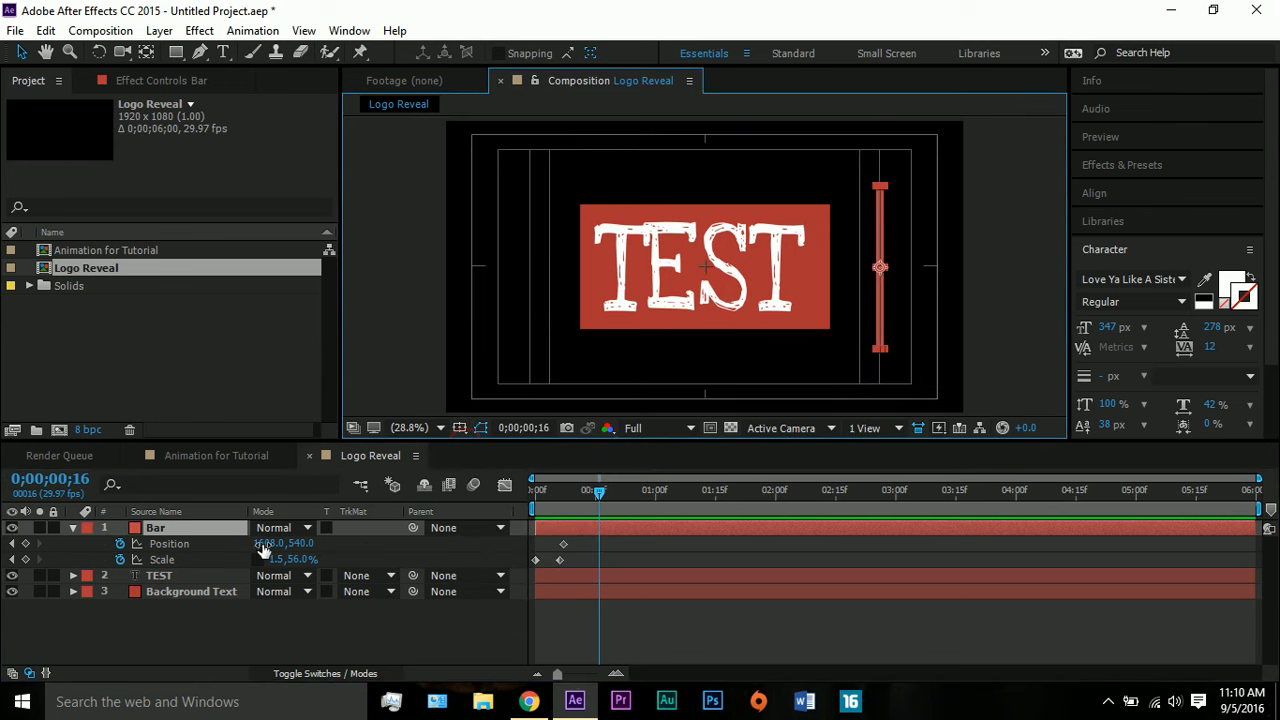
pyautogui.moveTo(262, 549); pyautogui.dragTo(121, 552)
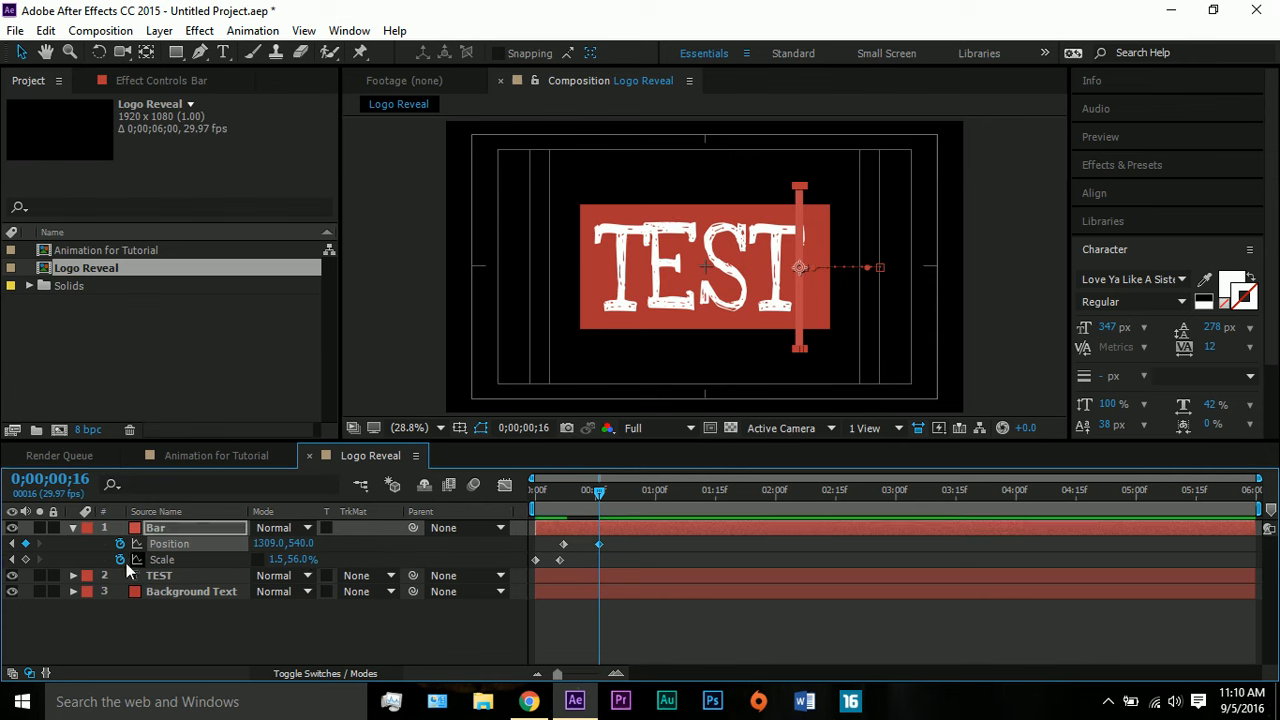
pyautogui.moveTo(270, 543); pyautogui.dragTo(68, 551)
pyautogui.moveTo(269, 545); pyautogui.dragTo(2, 554)
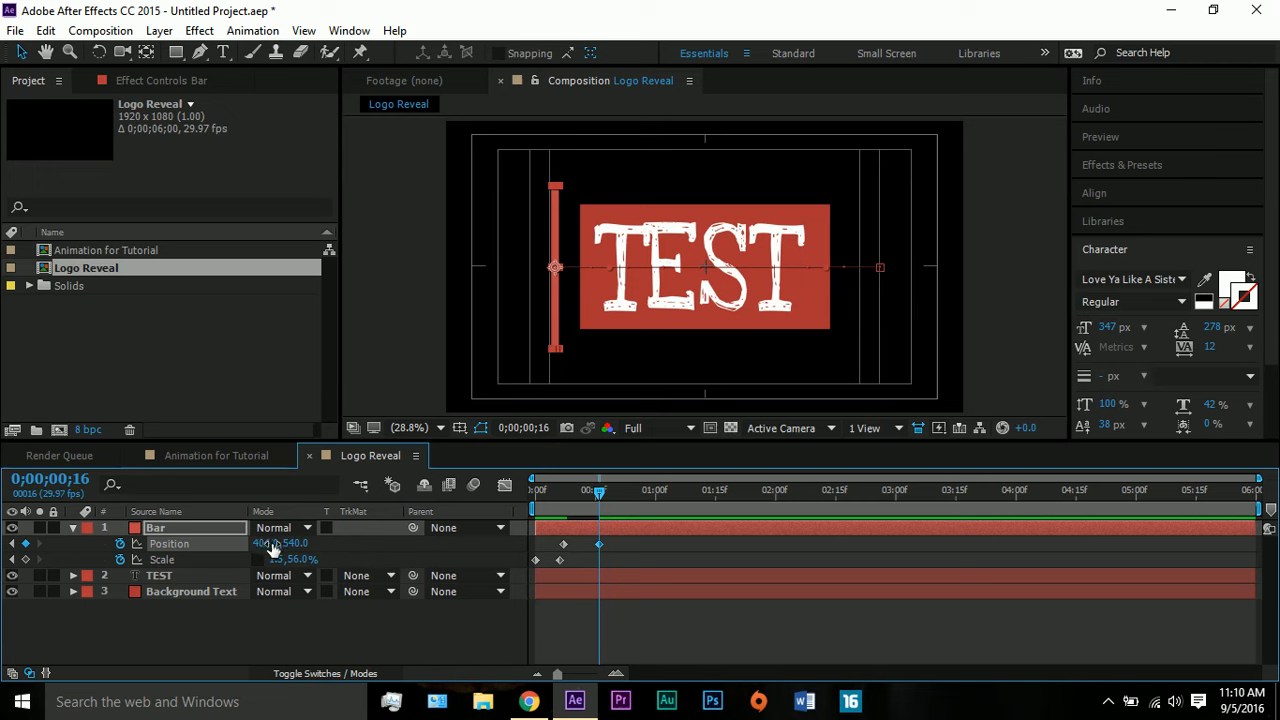
pyautogui.moveTo(273, 545); pyautogui.dragTo(185, 543)
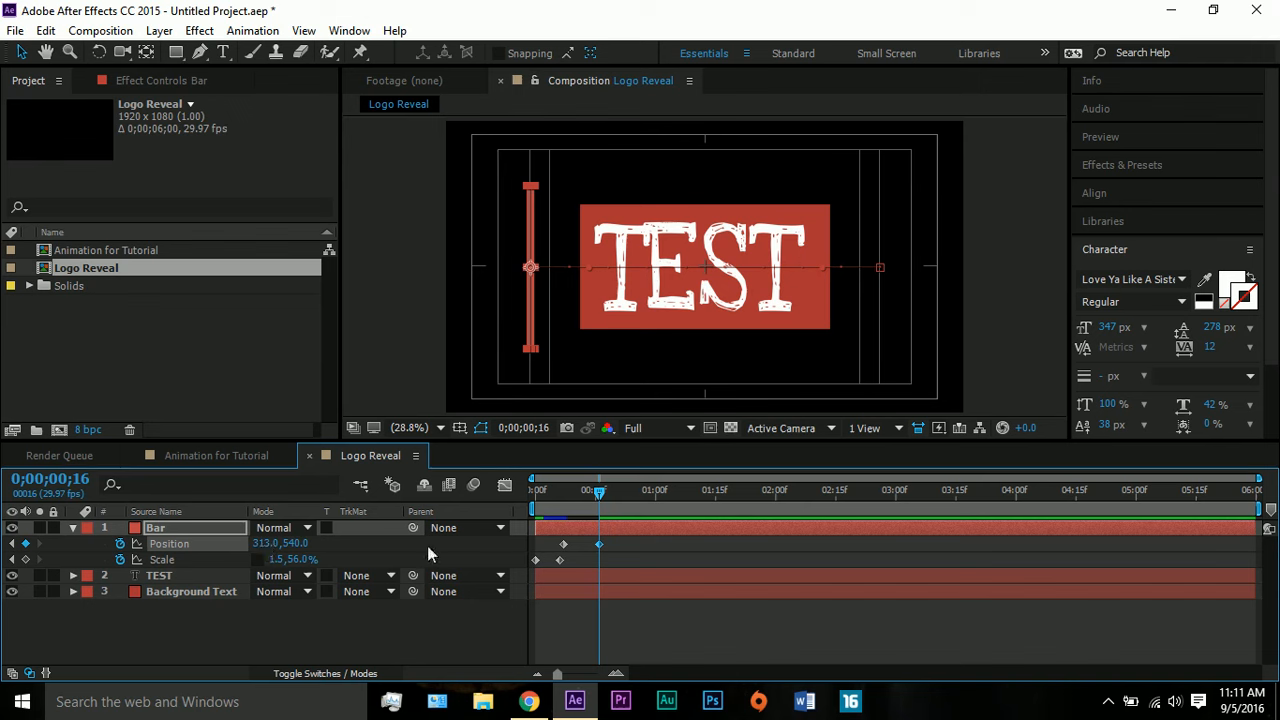
pyautogui.moveTo(558, 495); pyautogui.dragTo(601, 497)
# At frame 7, draw a closed four-point Pen mask on the Background Text layer, from the bar's right edge to beyond the frame.
pyautogui.moveTo(598, 491); pyautogui.dragTo(562, 490)
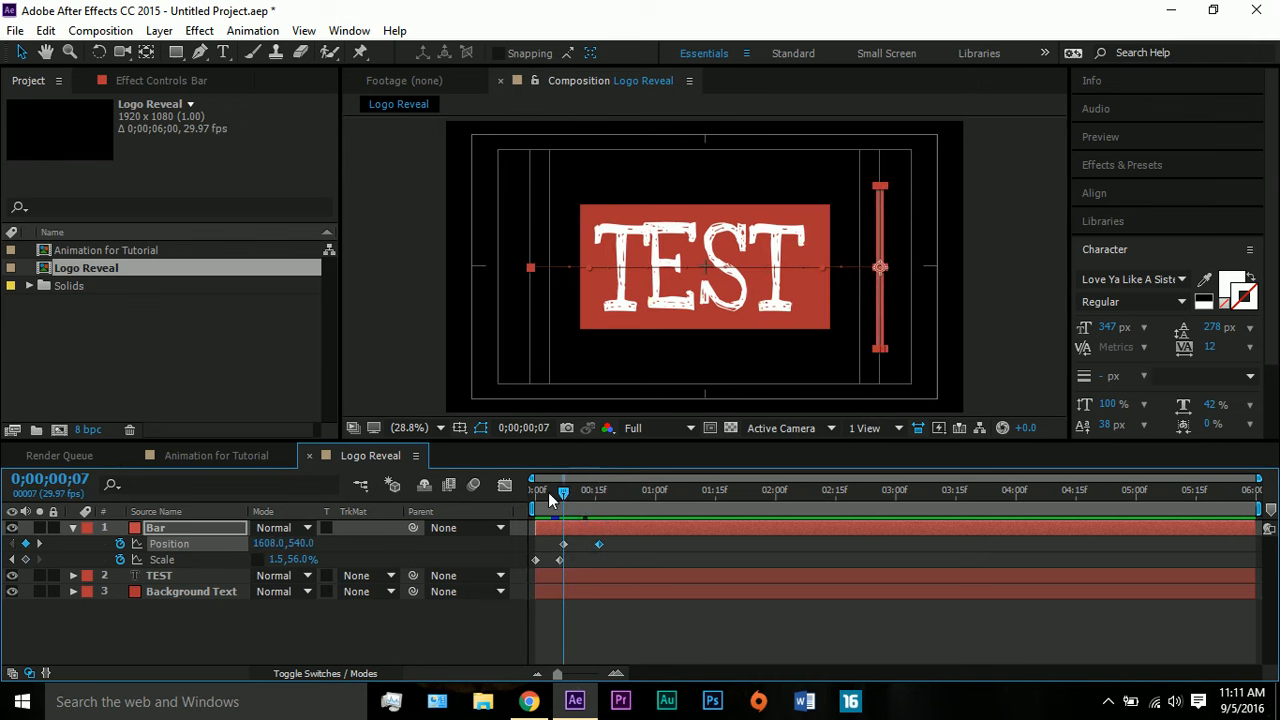
pyautogui.click(184, 591)
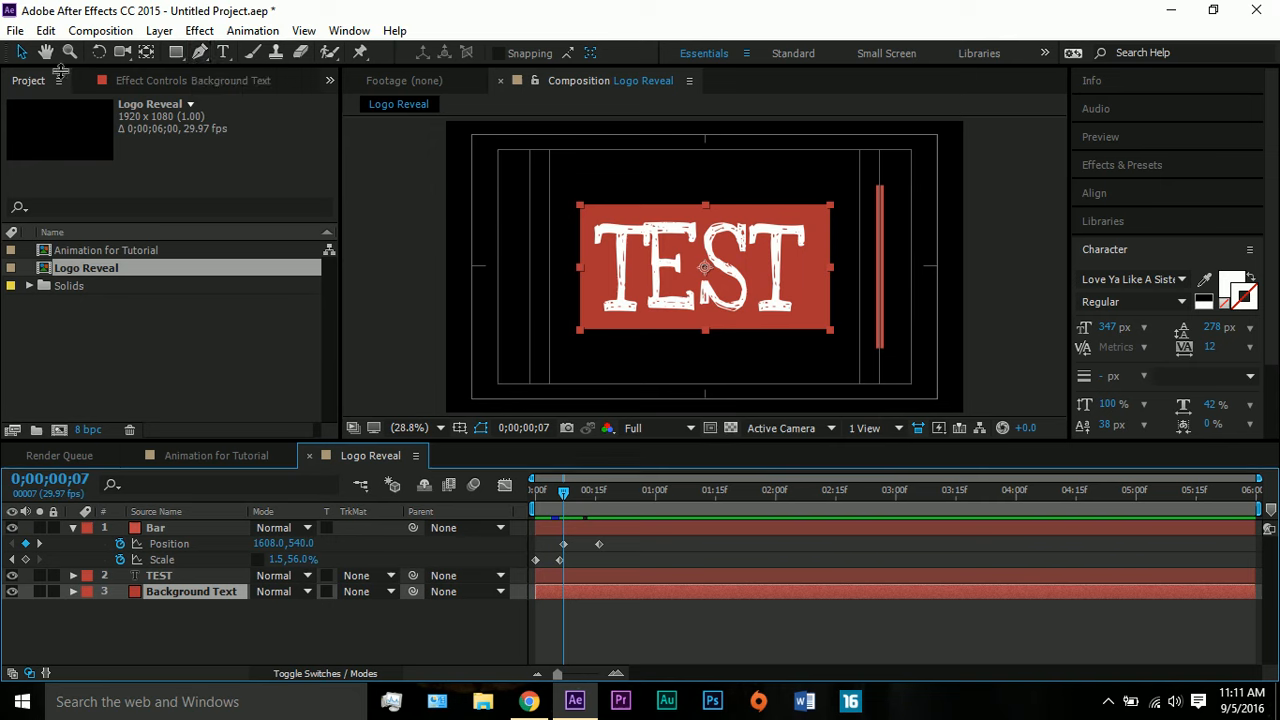
pyautogui.click(206, 51)
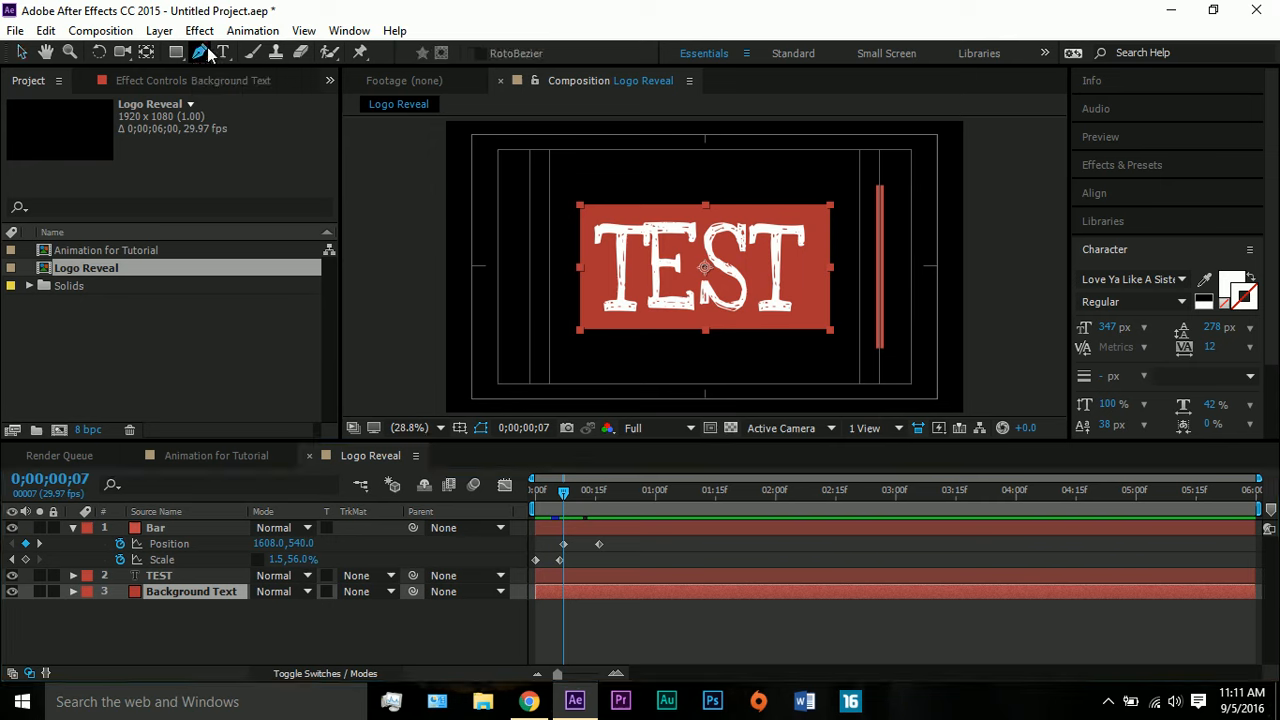
pyautogui.click(885, 189)
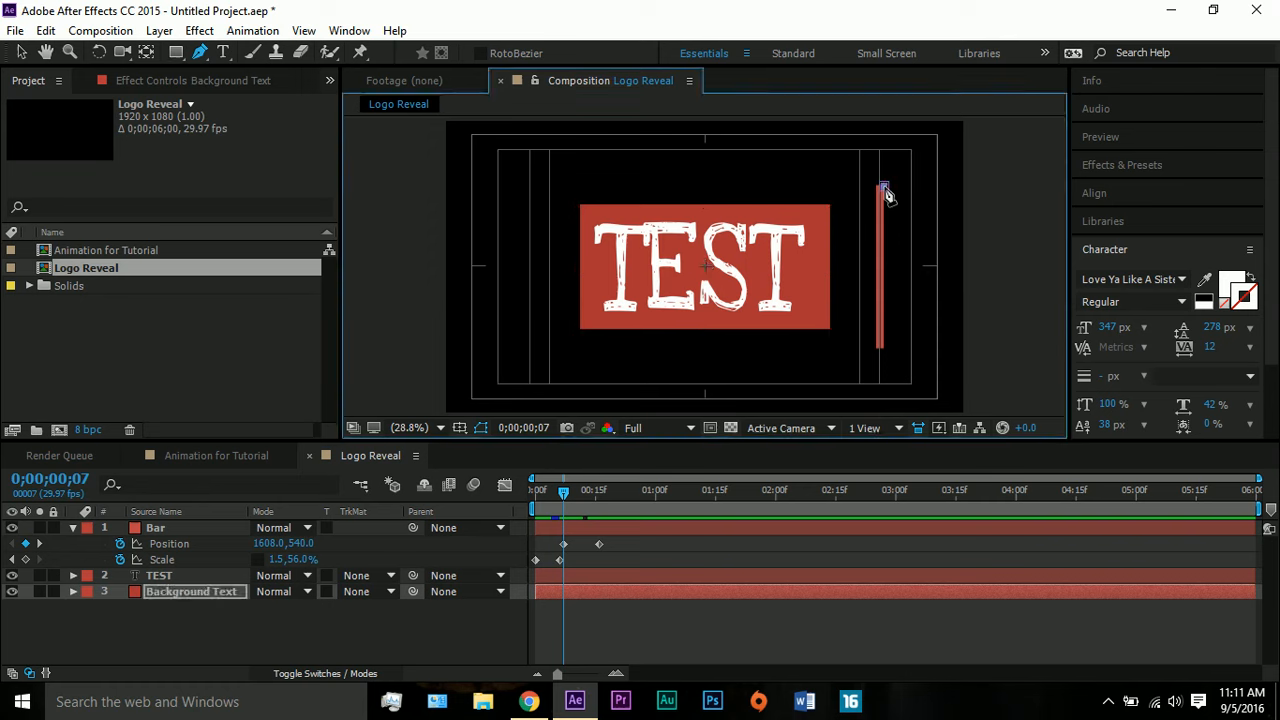
pyautogui.click(885, 349)
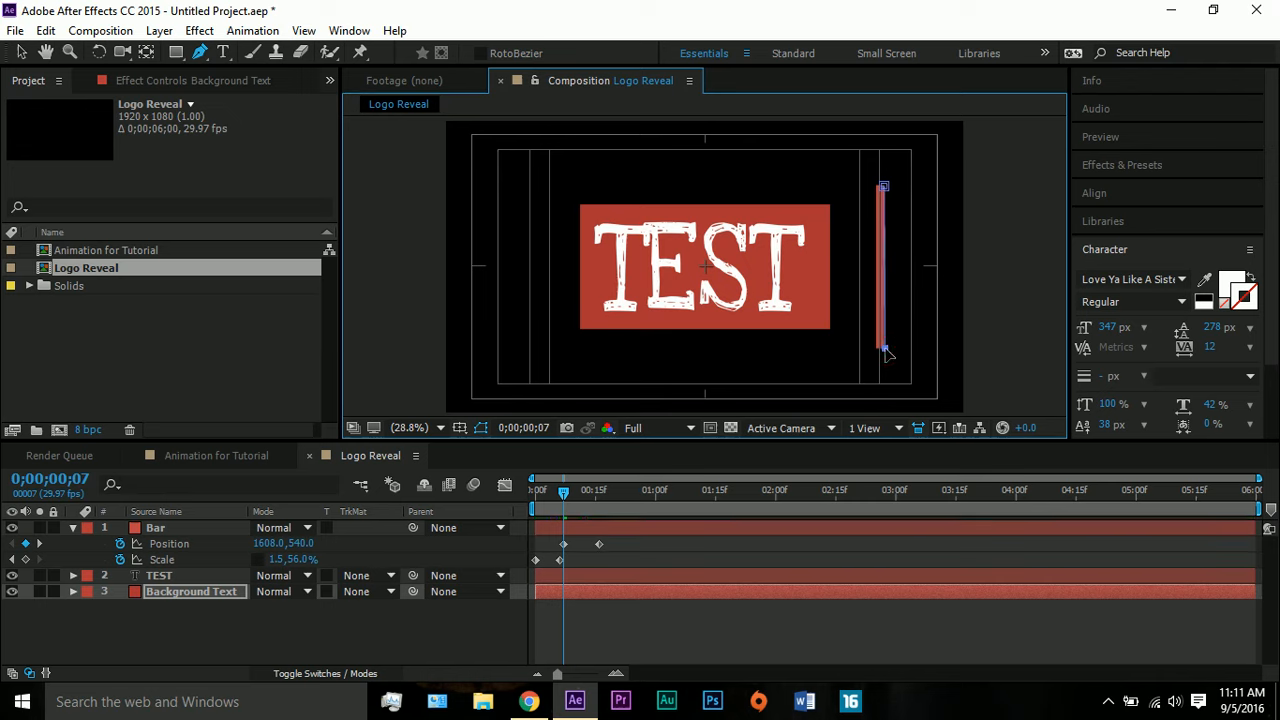
pyautogui.click(987, 352)
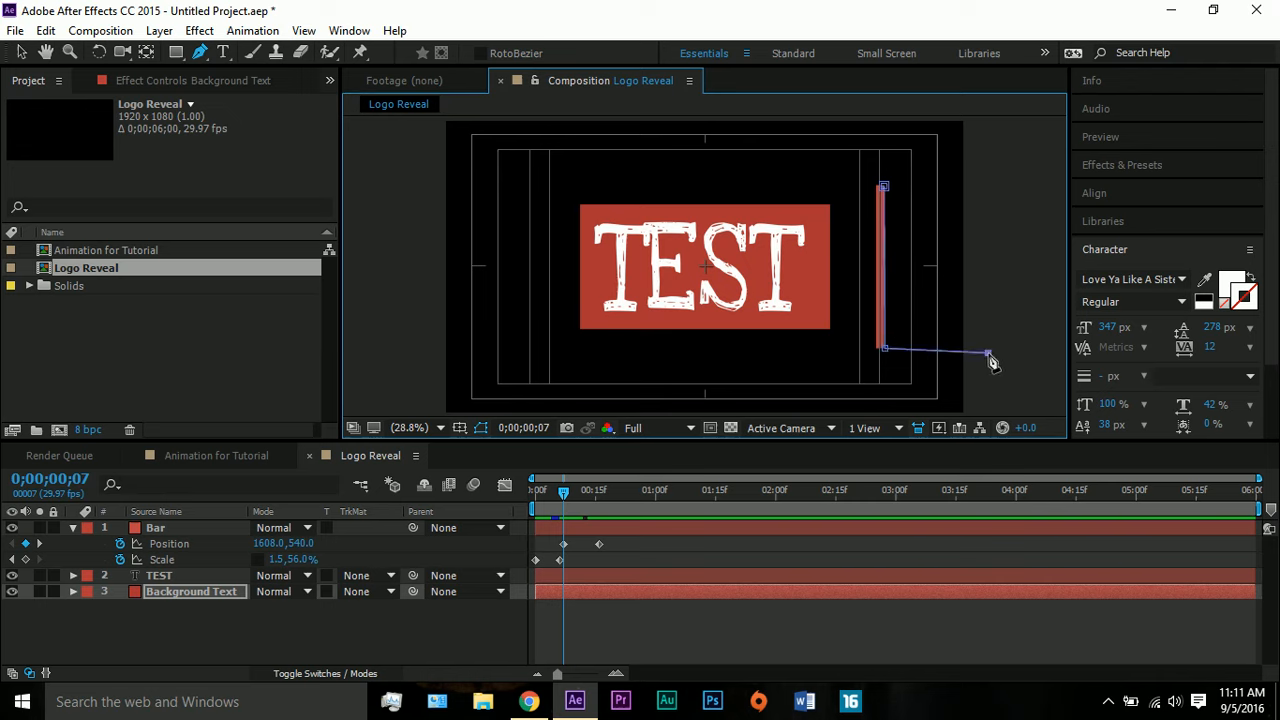
pyautogui.click(990, 185)
pyautogui.click(884, 187)
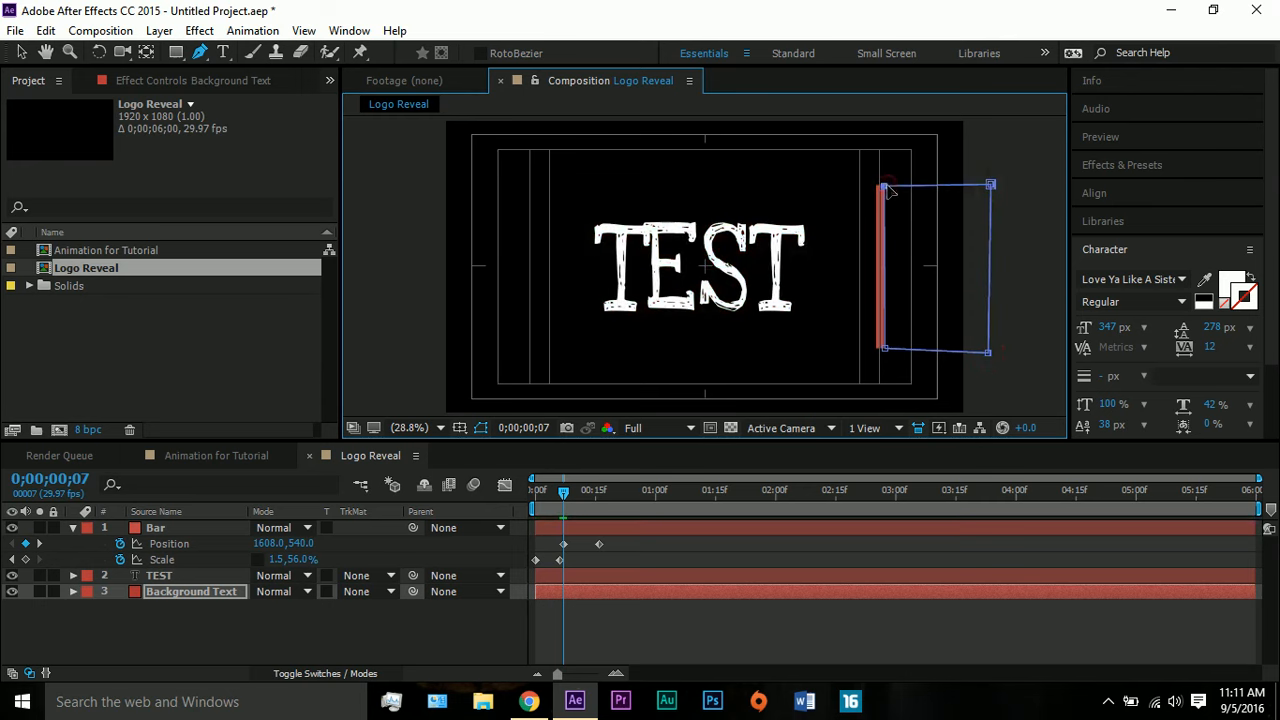
# Show the mask properties of the Background Text layer and add a Mask Path keyframe at frame 7.
pyautogui.click(175, 590)
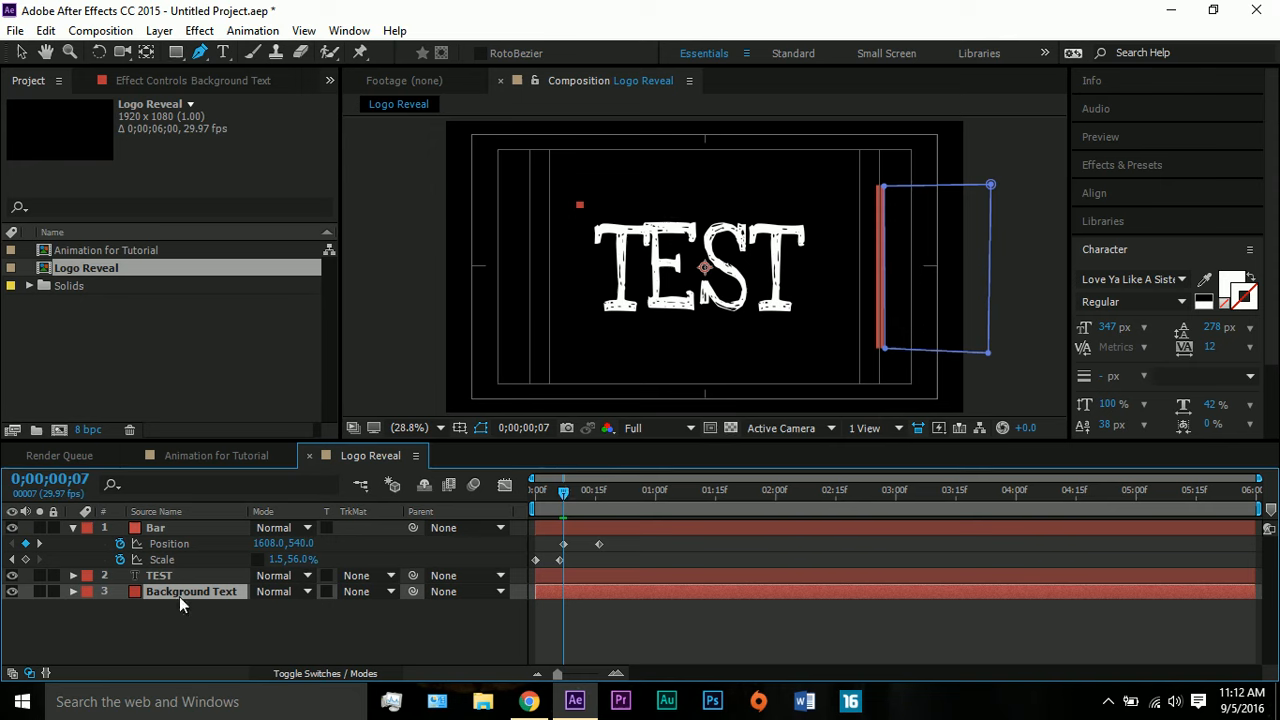
pyautogui.press('m')
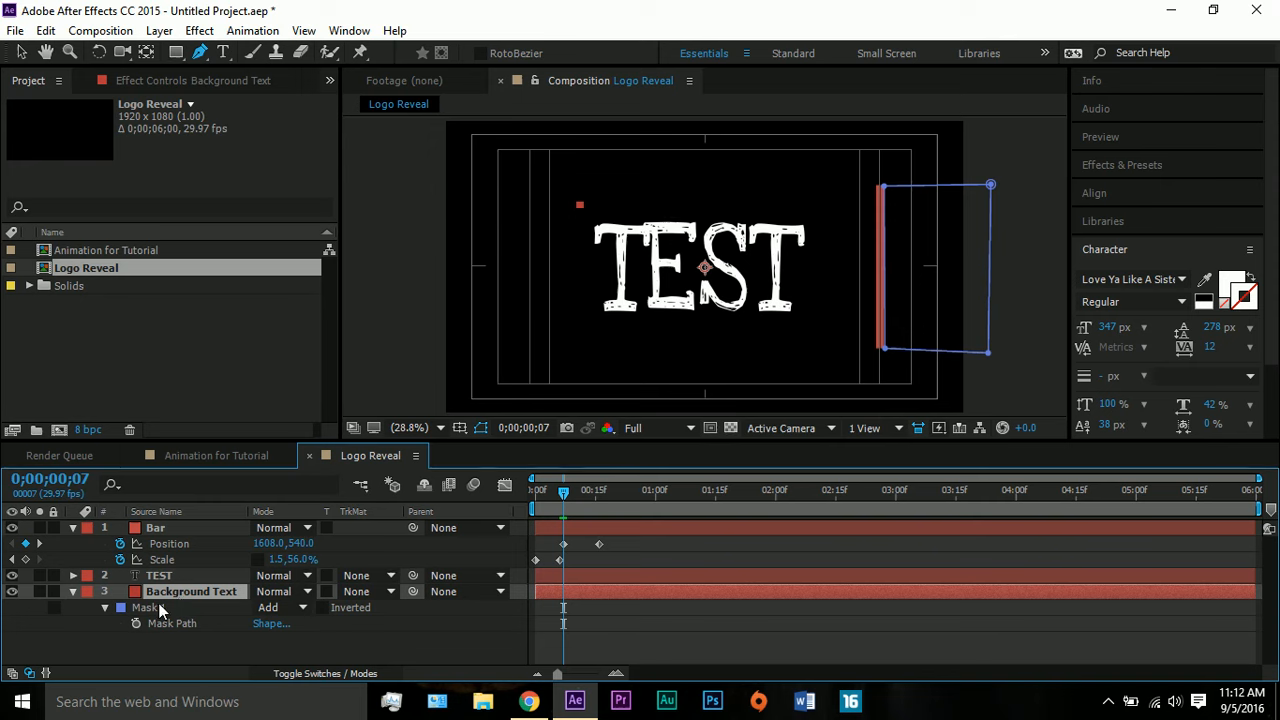
pyautogui.click(104, 608)
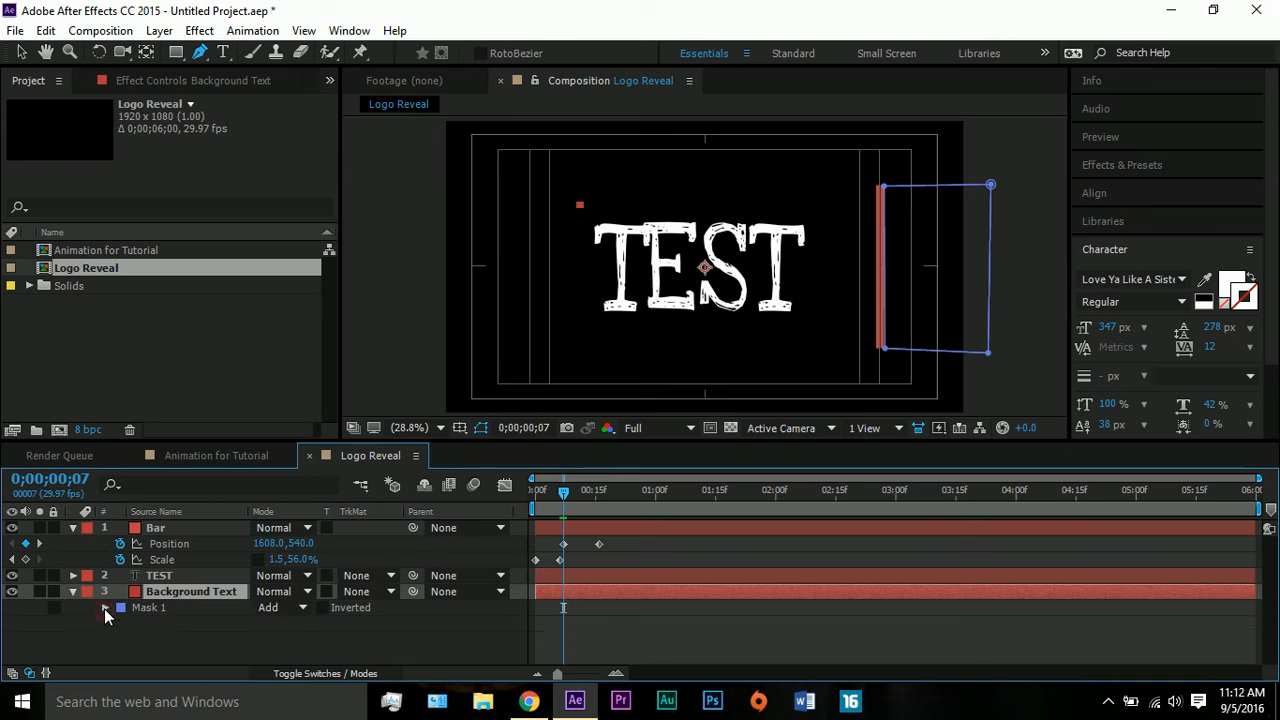
pyautogui.click(104, 608)
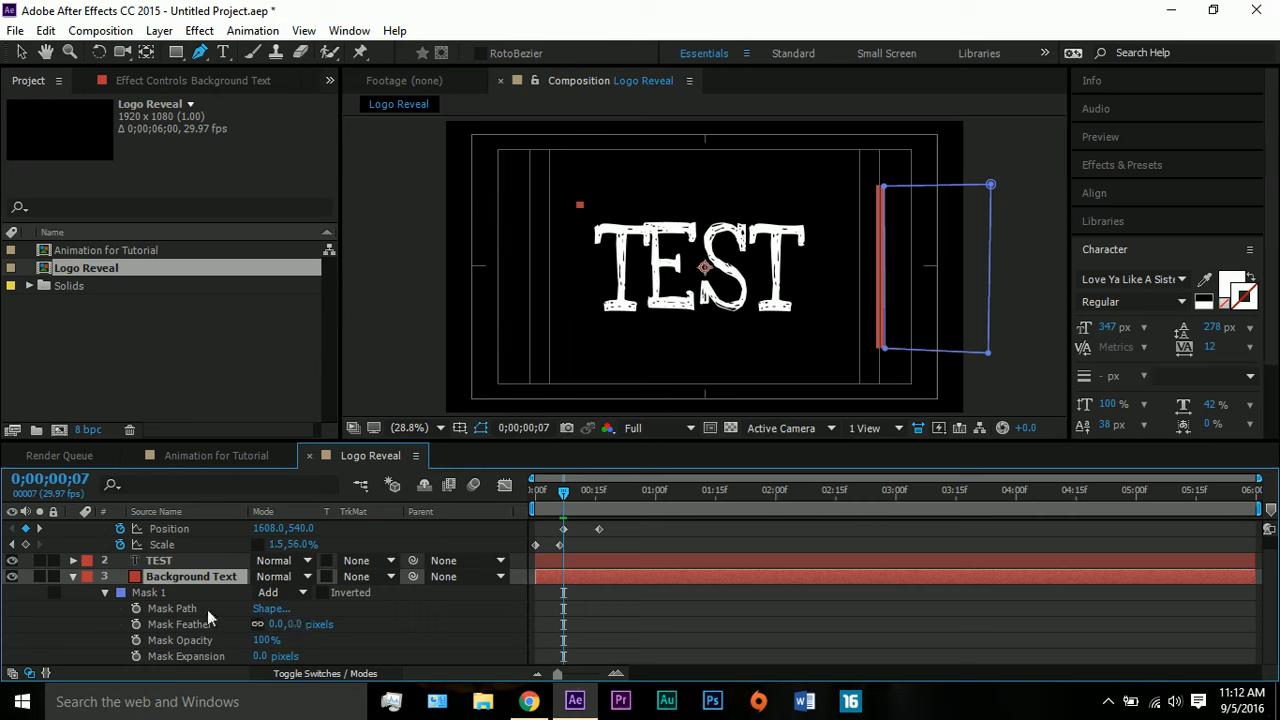
pyautogui.click(137, 609)
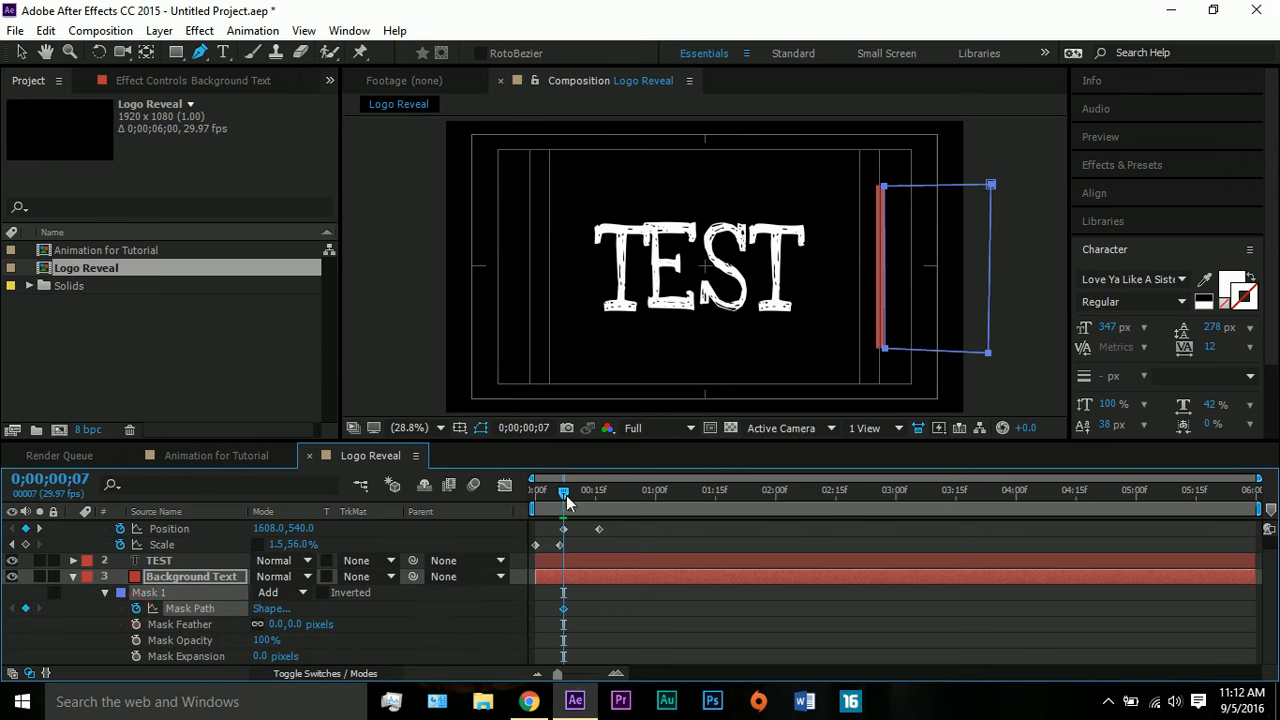
# Hide the Title/Action Safe guides and, at frame 16, stretch the mask's left edge to the bar's right edge, checking the reveal.
pyautogui.moveTo(566, 500); pyautogui.dragTo(599, 497)
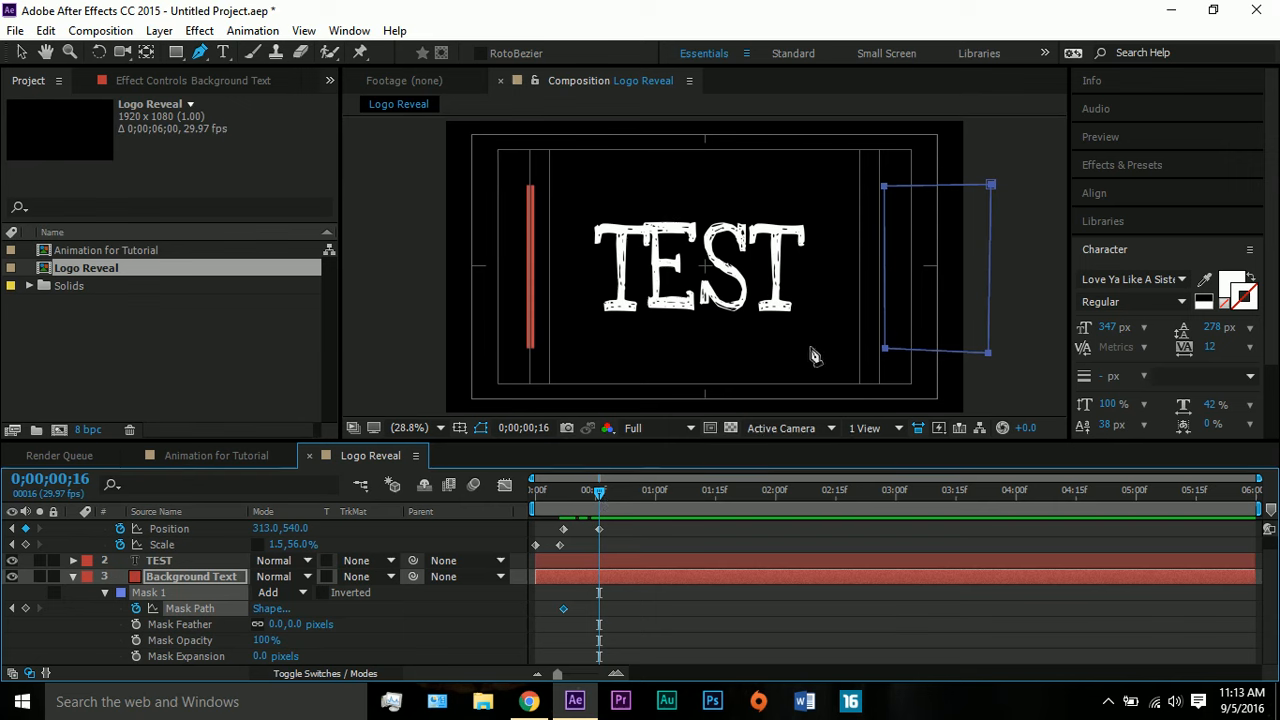
pyautogui.click(20, 52)
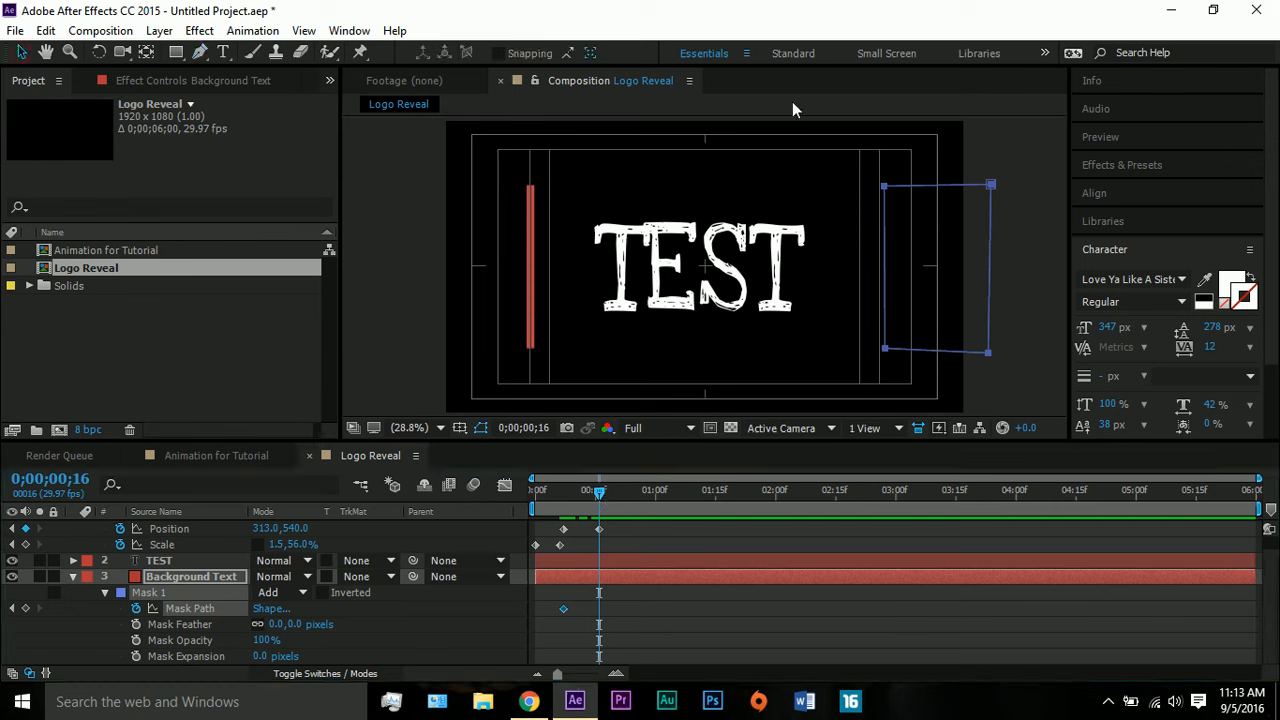
pyautogui.click(950, 224)
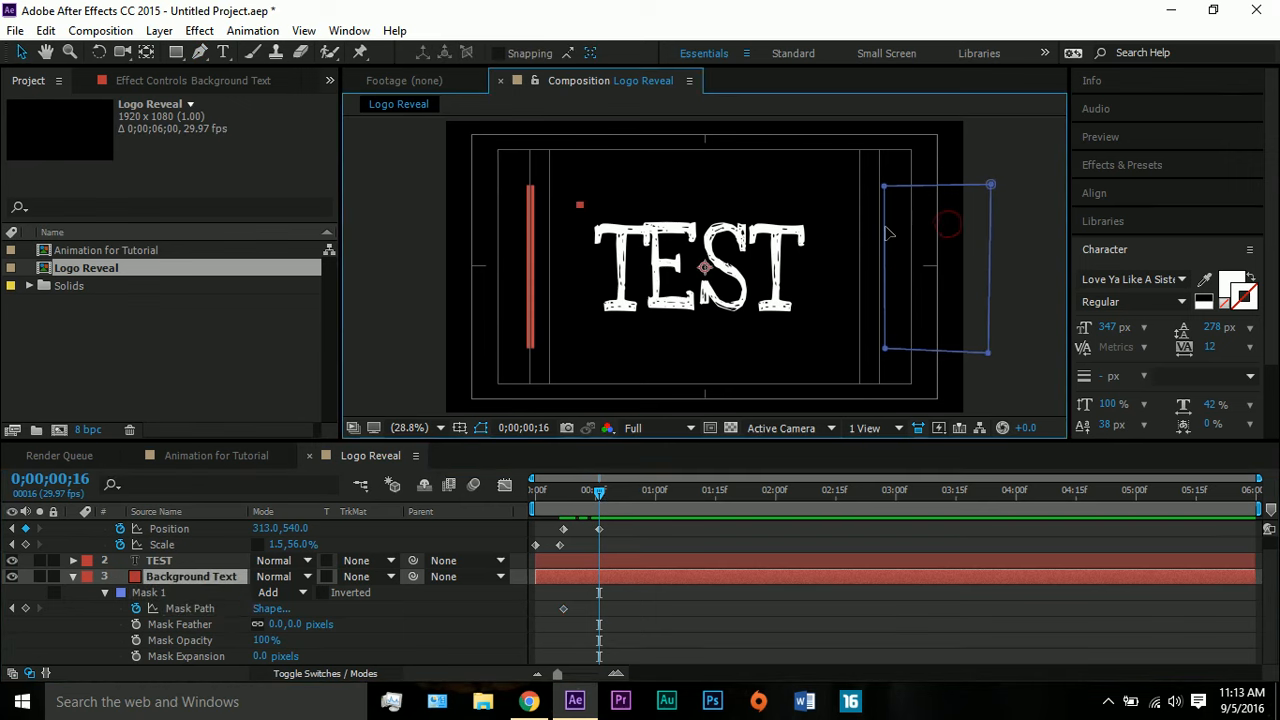
pyautogui.click(459, 428)
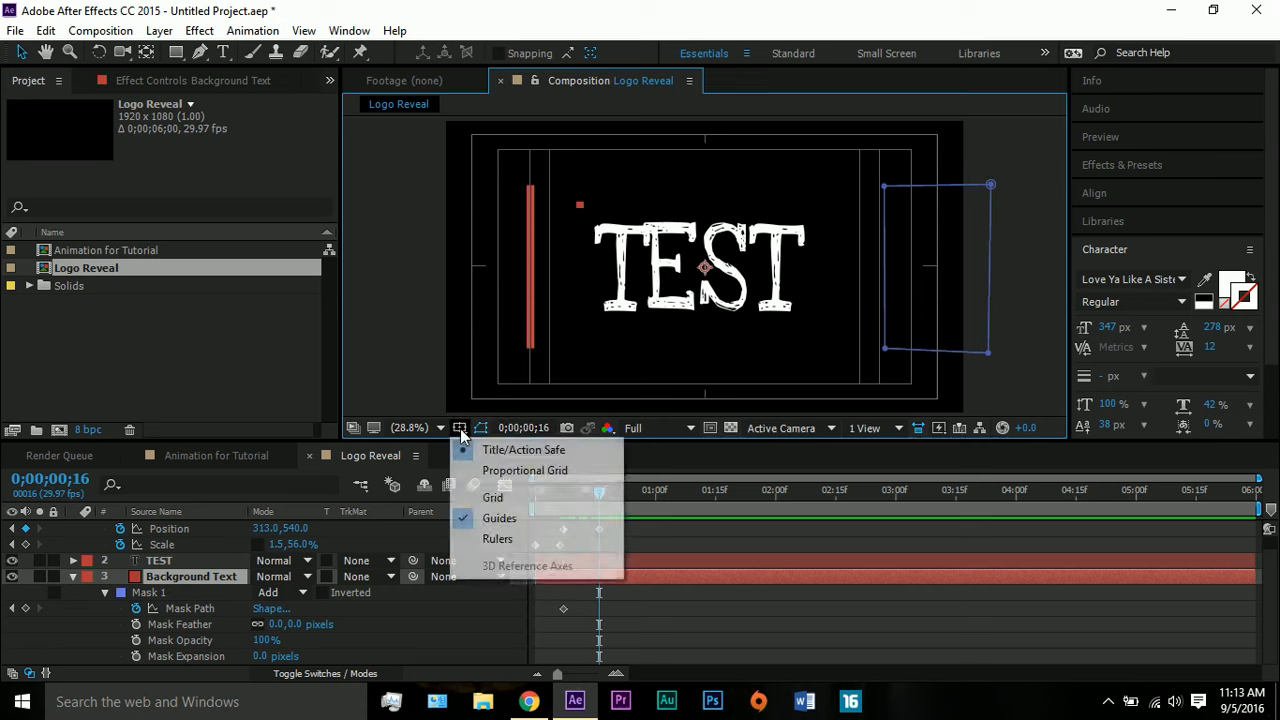
pyautogui.click(470, 449)
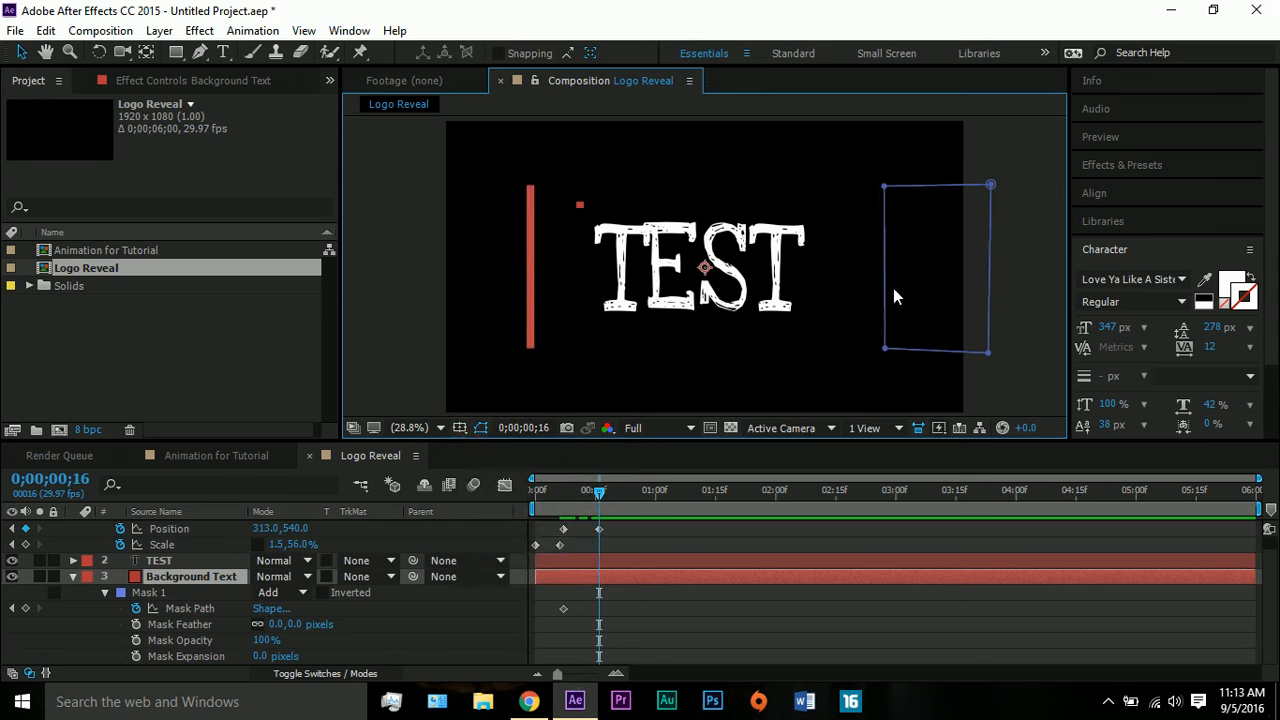
pyautogui.moveTo(885, 293); pyautogui.dragTo(537, 293)
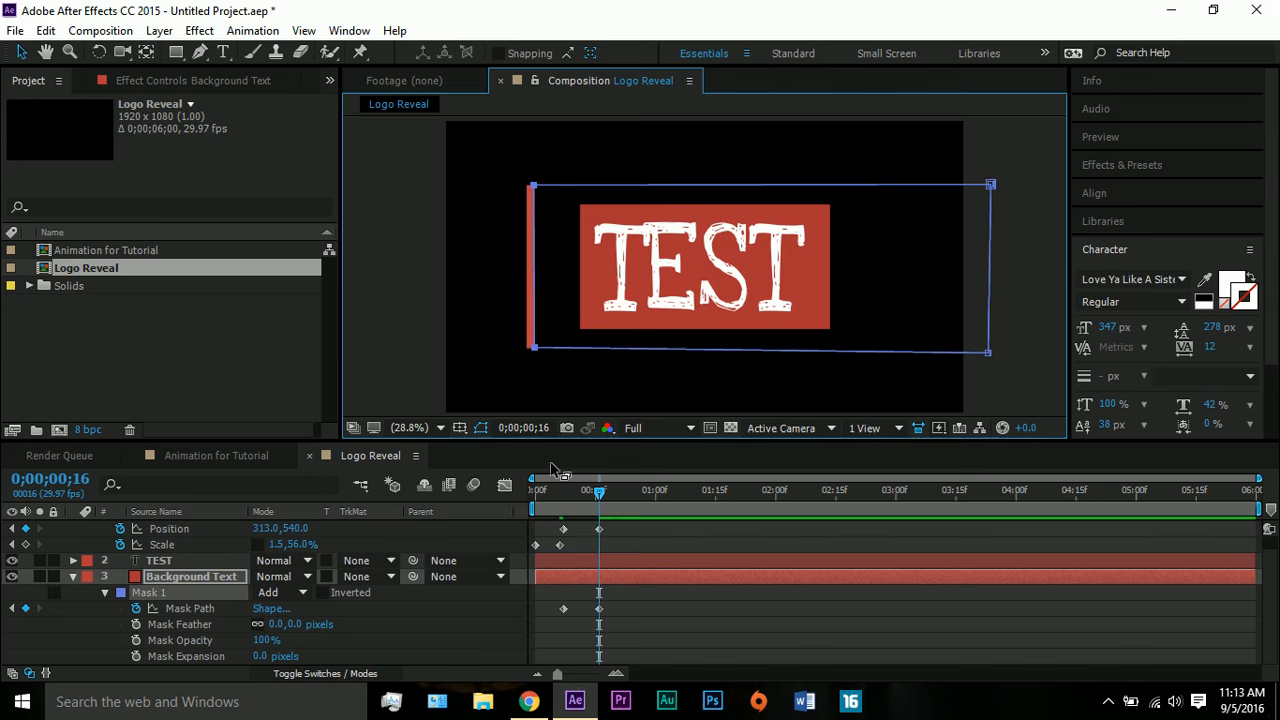
pyautogui.moveTo(600, 500)
pyautogui.mouseDown()
pyautogui.moveTo(527, 495)
pyautogui.moveTo(612, 491)
pyautogui.moveTo(535, 491)
pyautogui.moveTo(597, 491)
pyautogui.mouseUp()
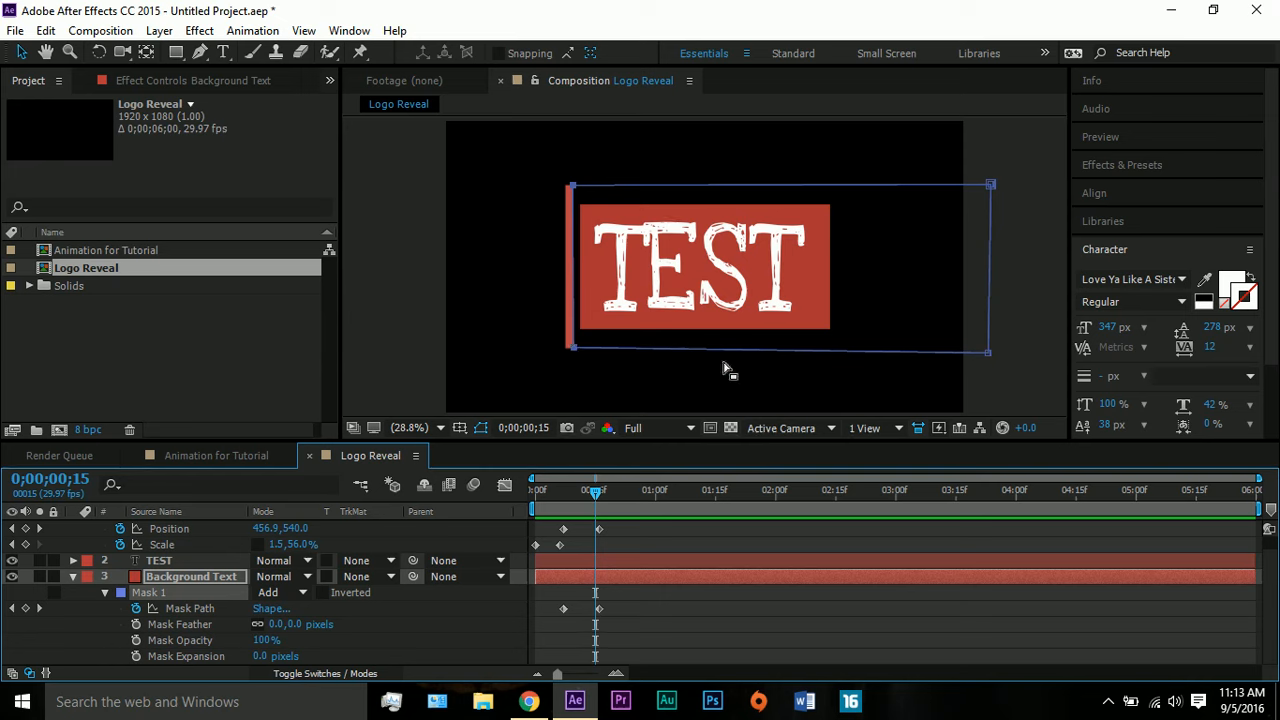
# Try keyframing the Bar layer at position 1608, 540 at frame 26 and preview the return sweep.
pyautogui.moveTo(596, 490); pyautogui.dragTo(634, 493)
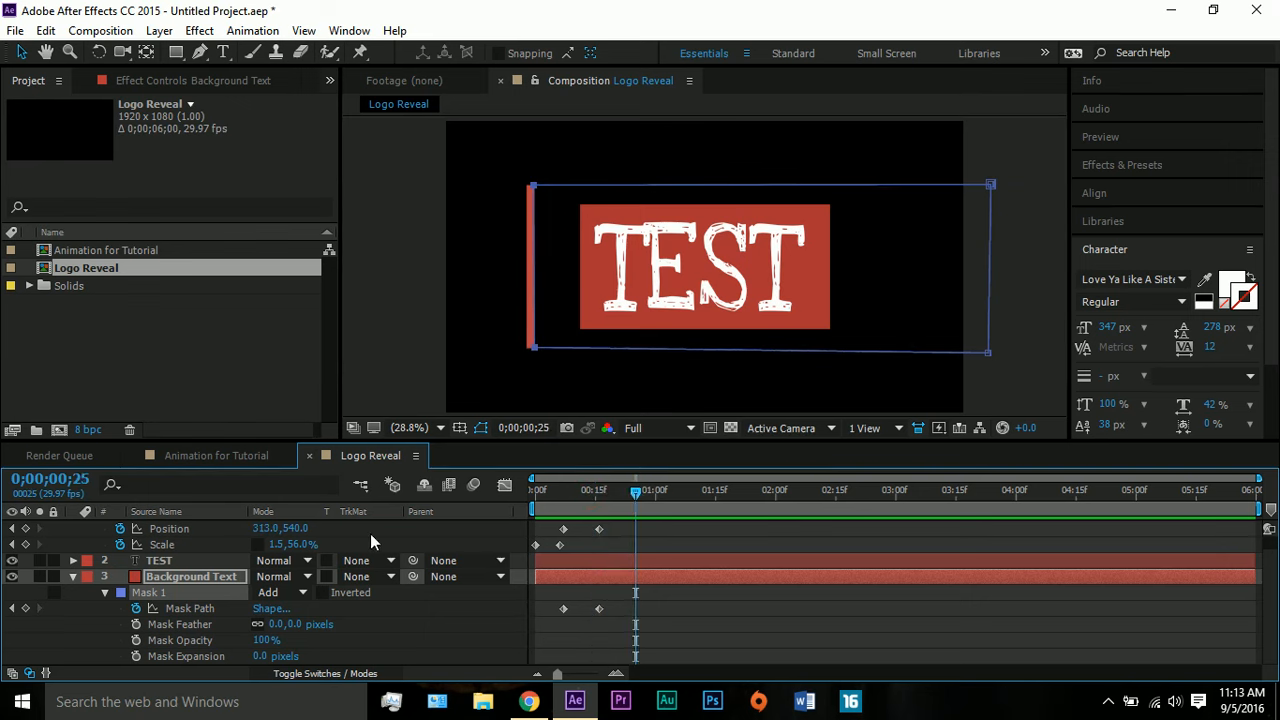
pyautogui.scroll(1, 900, 580)
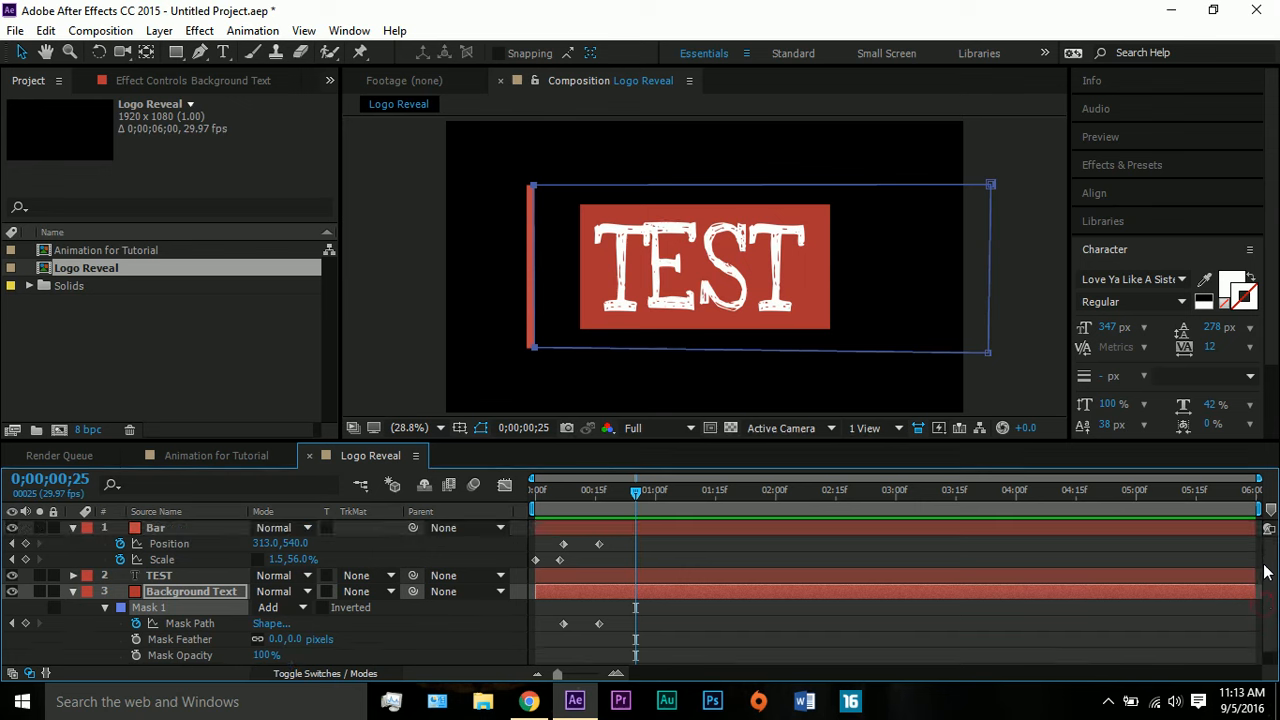
pyautogui.click(646, 528)
pyautogui.moveTo(634, 492); pyautogui.dragTo(637, 492)
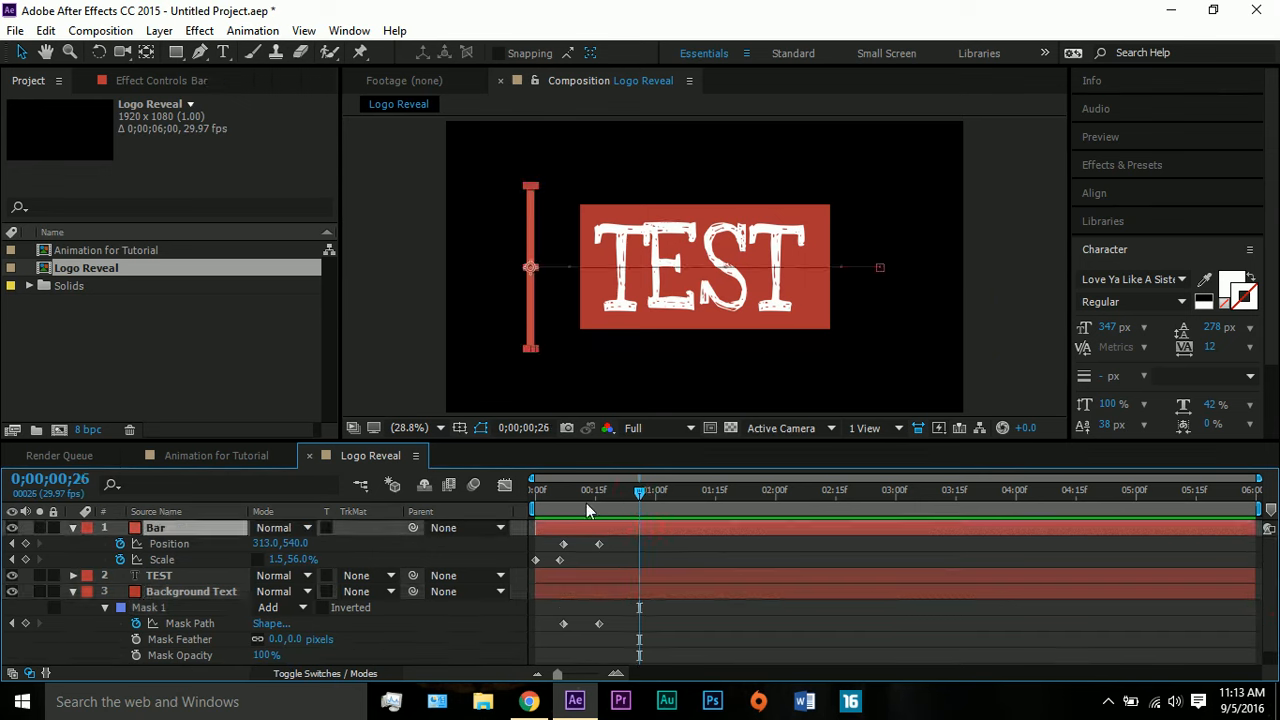
pyautogui.click(268, 542)
pyautogui.write('1608')
pyautogui.press('Return')
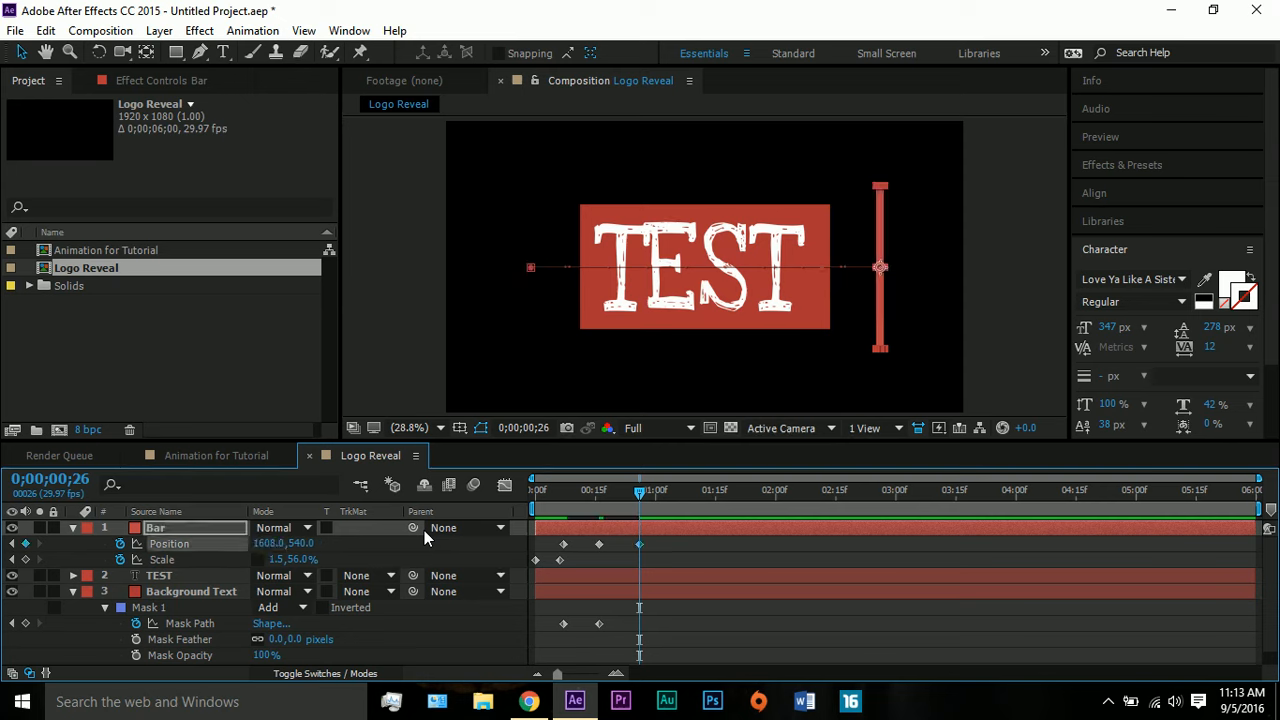
pyautogui.click(527, 488)
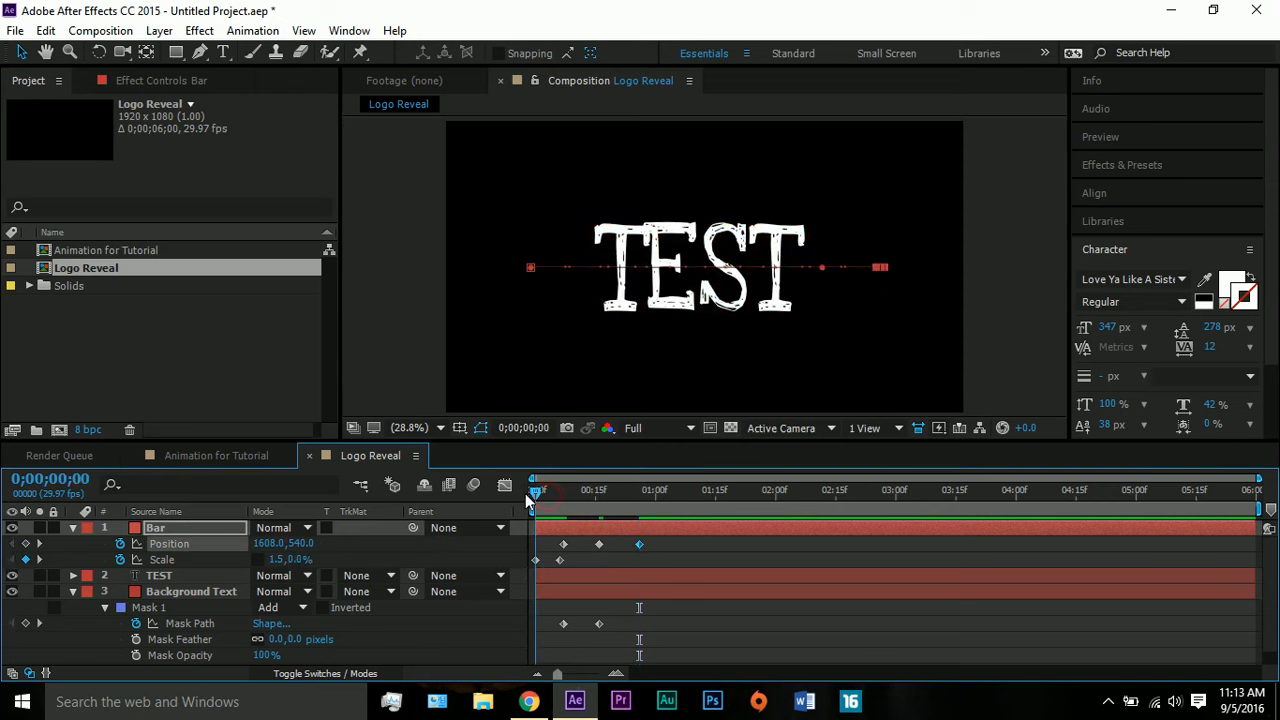
pyautogui.moveTo(527, 493); pyautogui.dragTo(639, 495)
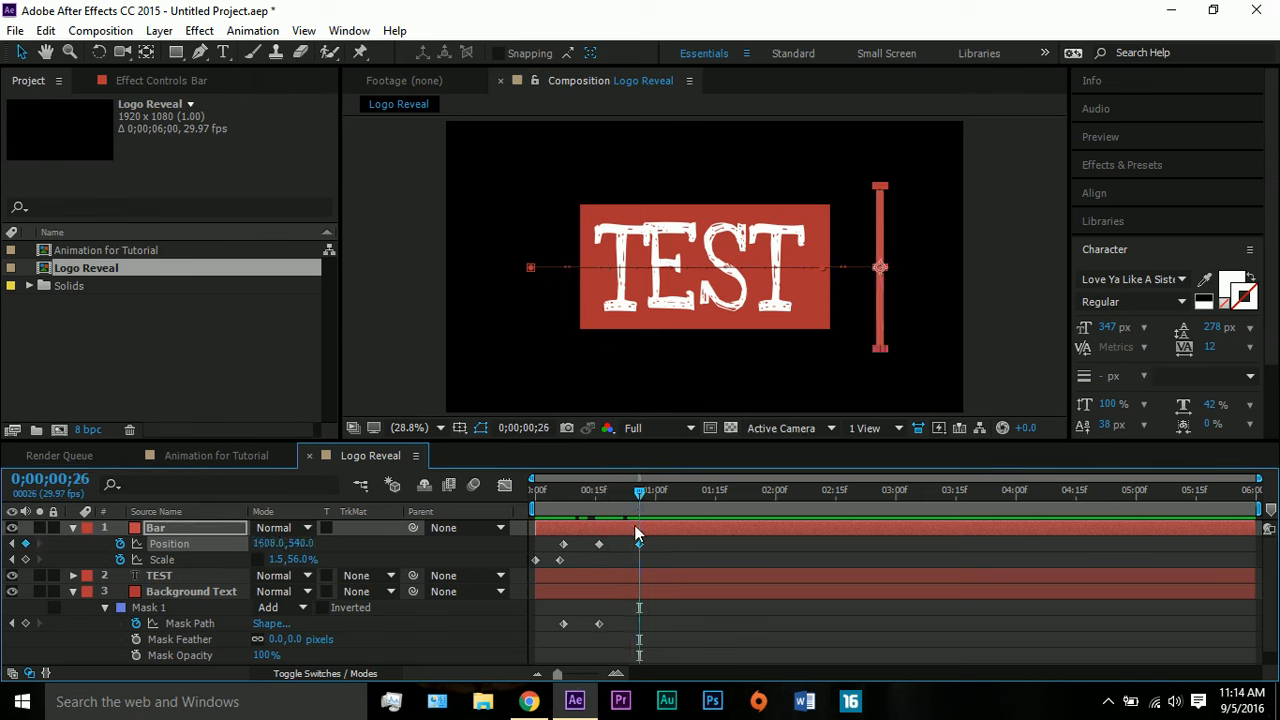
pyautogui.click(604, 493)
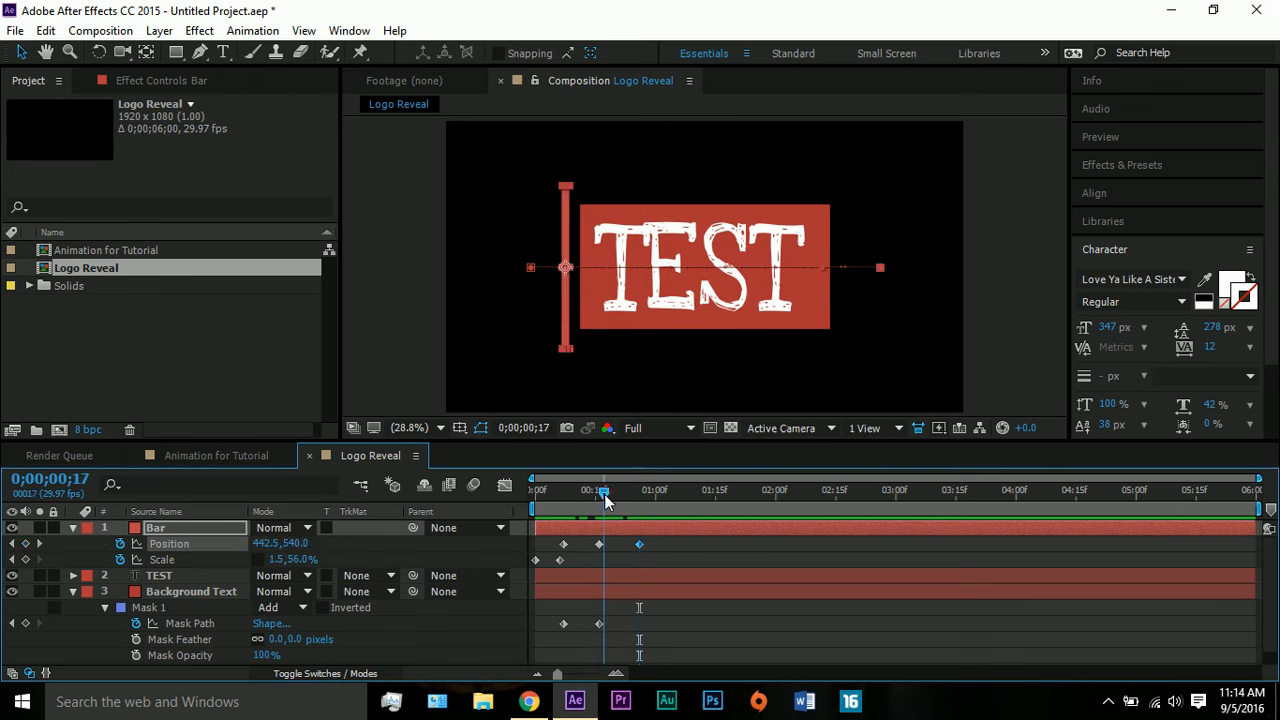
# Shift the Bar layer's last position keyframe one frame later and delete that keyframe.
pyautogui.moveTo(639, 544); pyautogui.dragTo(646, 546)
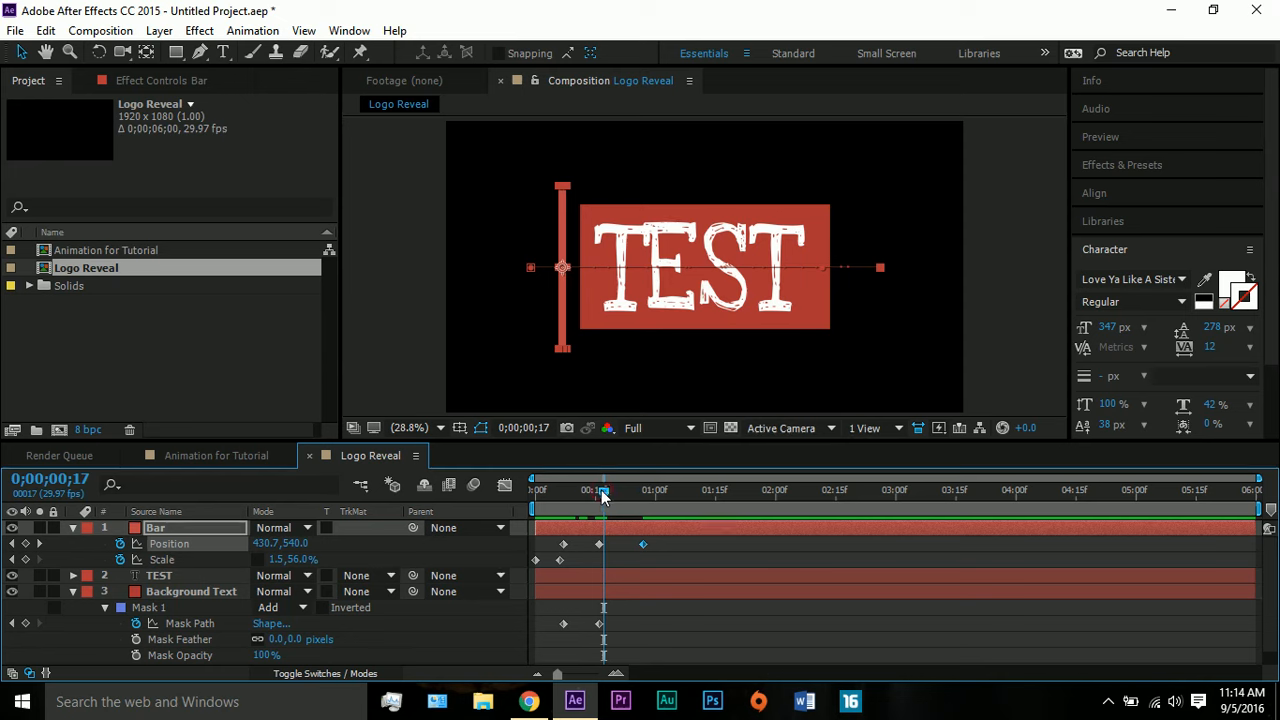
pyautogui.moveTo(601, 490); pyautogui.dragTo(599, 490)
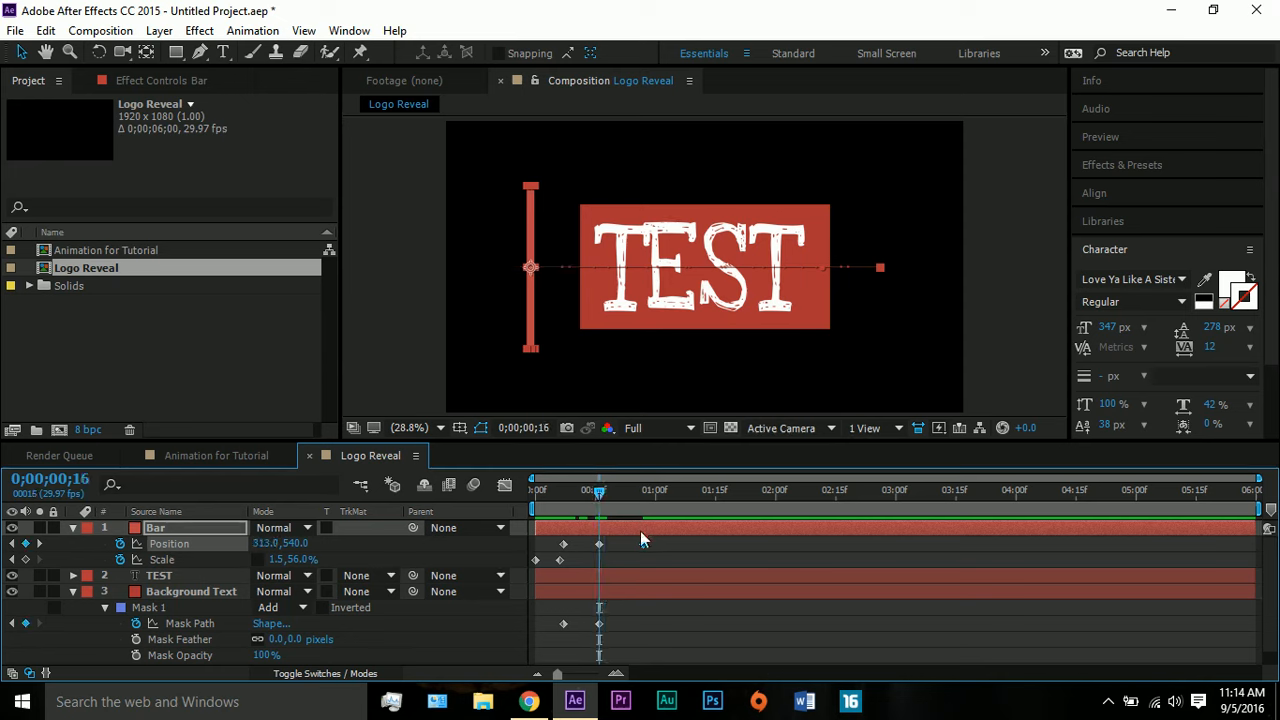
pyautogui.click(642, 541)
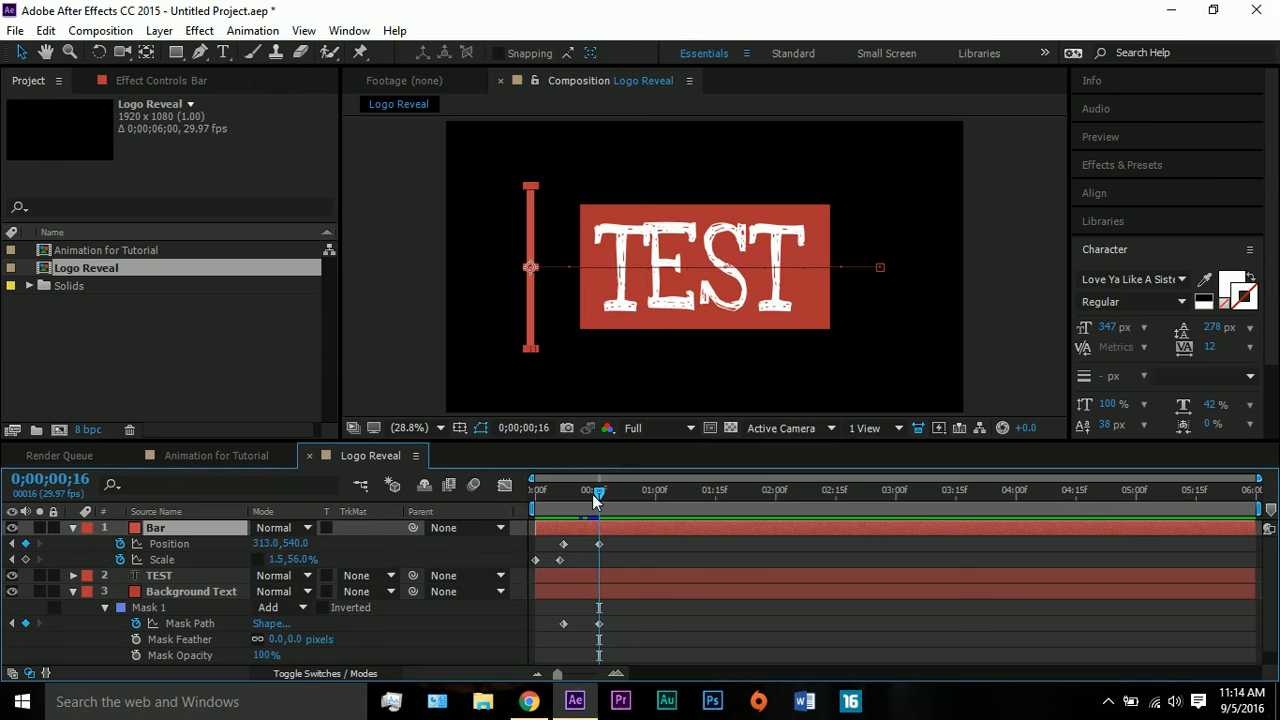
# Keyframe the Bar layer's current position at frame 17 and position 1608, 540 at frame 28, checking the return sweep.
pyautogui.moveTo(600, 494); pyautogui.dragTo(604, 494)
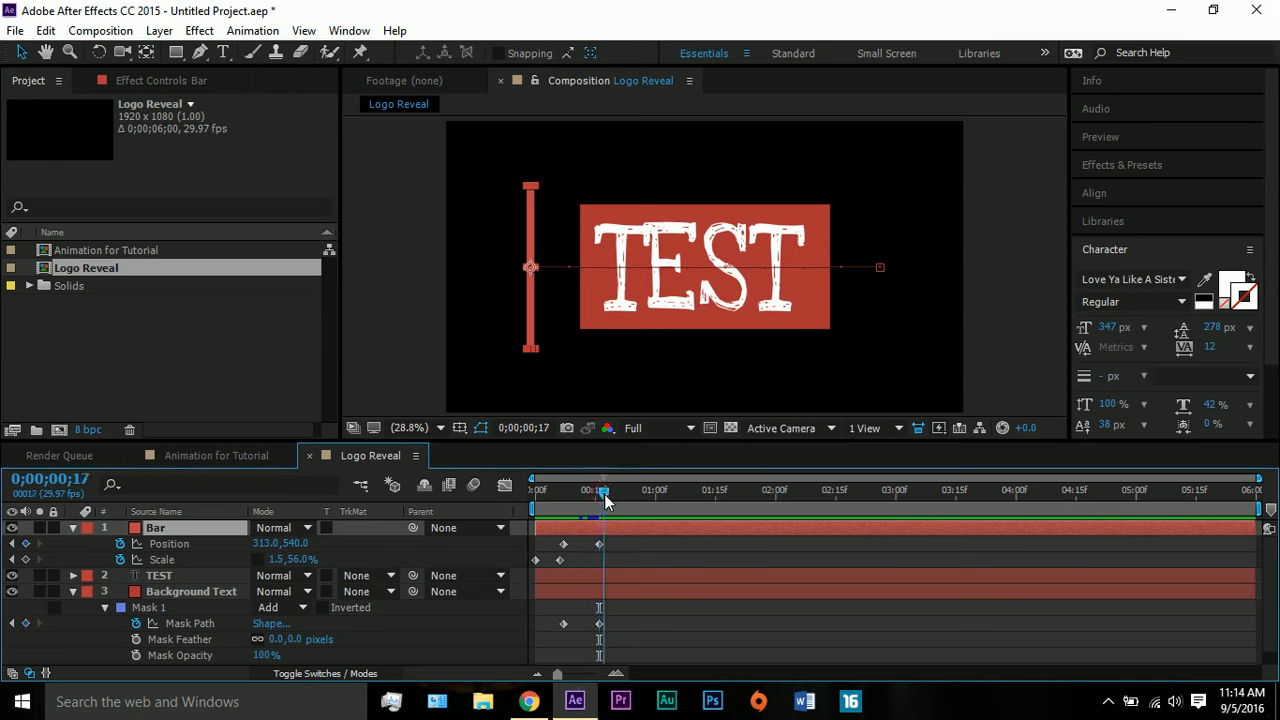
pyautogui.click(25, 543)
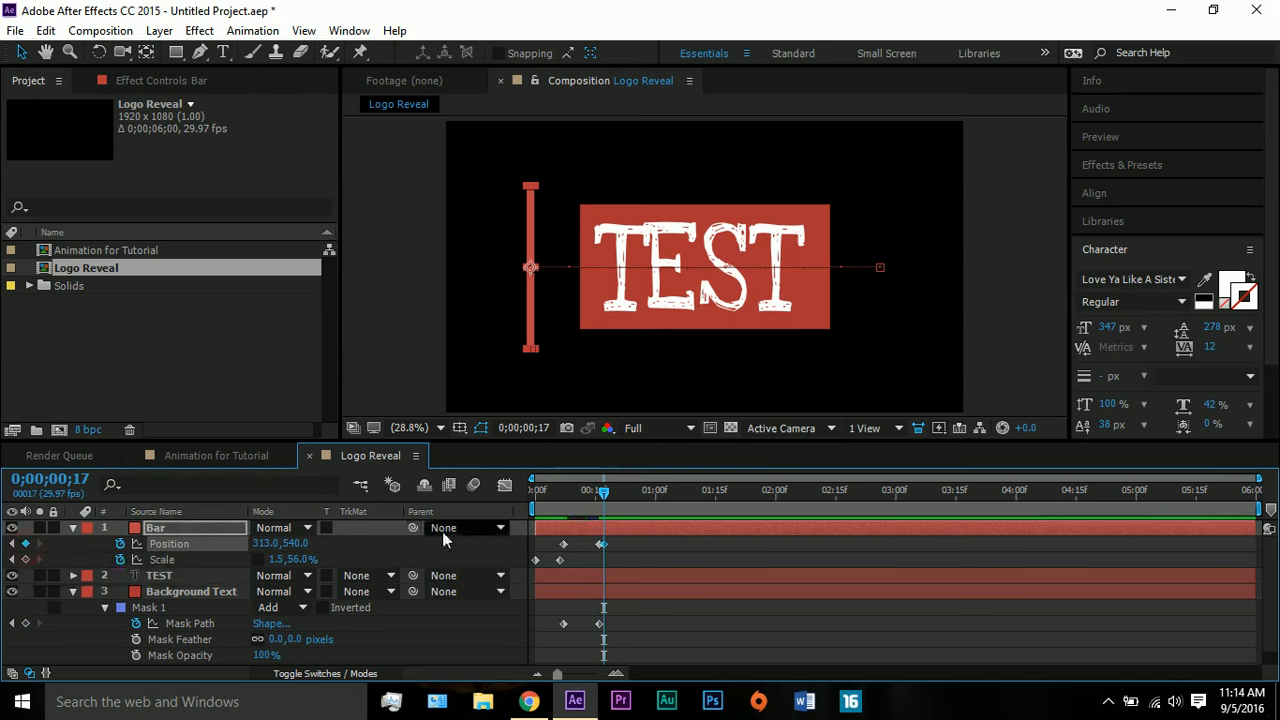
pyautogui.click(648, 495)
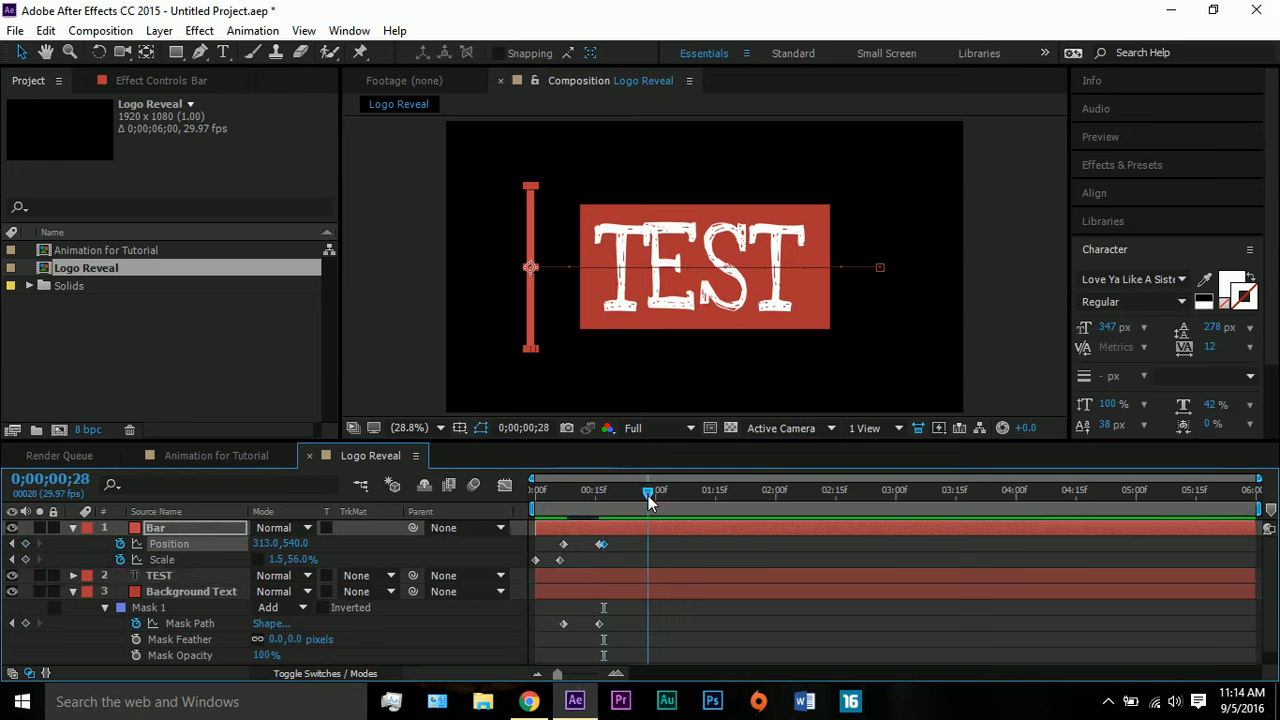
pyautogui.click(262, 543)
pyautogui.write('1608')
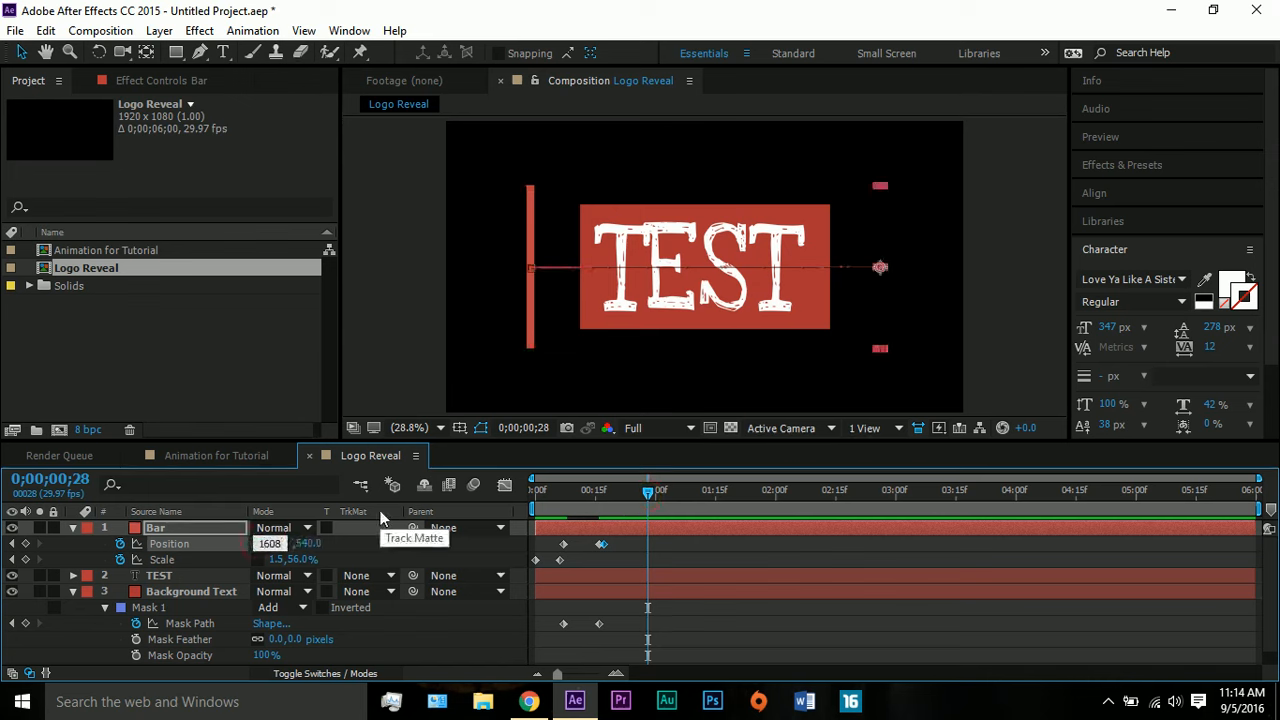
pyautogui.press('Return')
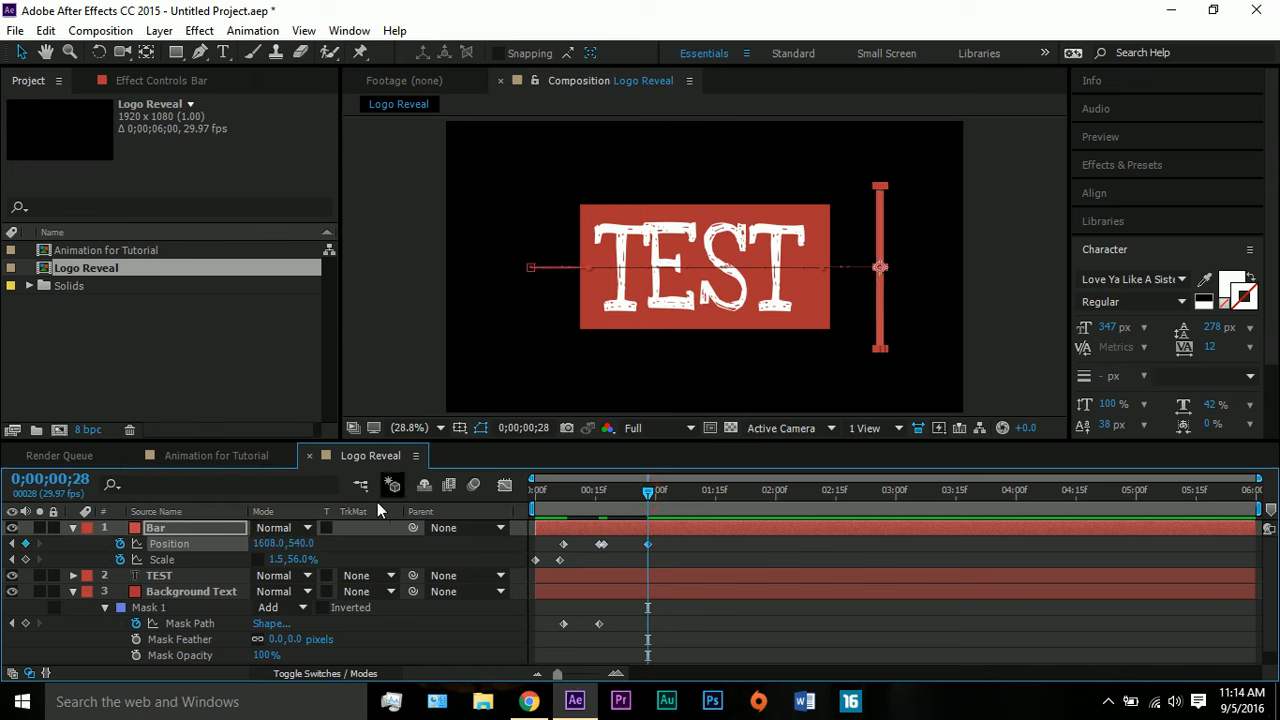
pyautogui.moveTo(625, 490)
pyautogui.mouseDown()
pyautogui.moveTo(523, 488)
pyautogui.moveTo(655, 491)
pyautogui.moveTo(575, 500)
pyautogui.moveTo(637, 499)
pyautogui.moveTo(588, 500)
pyautogui.moveTo(617, 504)
pyautogui.moveTo(604, 503)
pyautogui.mouseUp()
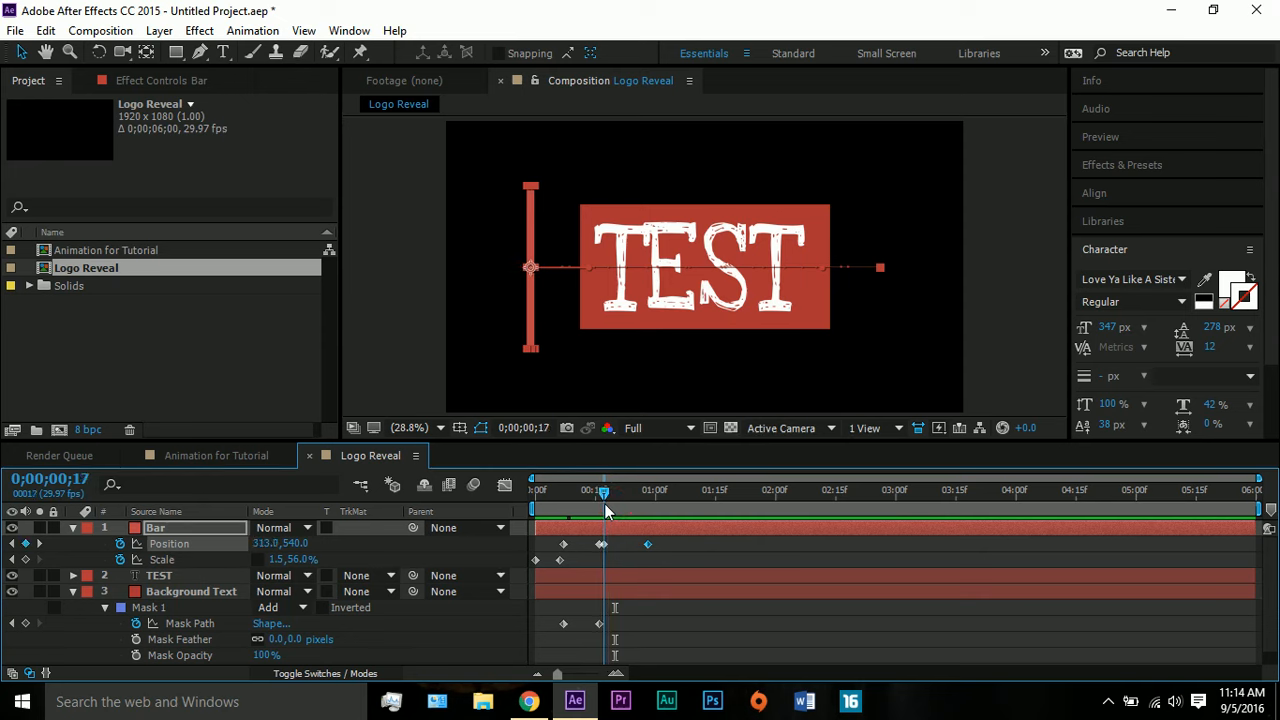
# At frame 17, draw a closed four-point Pen mask on the TEST layer, lying left of the bar with its right edge along the bar.
pyautogui.click(74, 594)
pyautogui.click(179, 575)
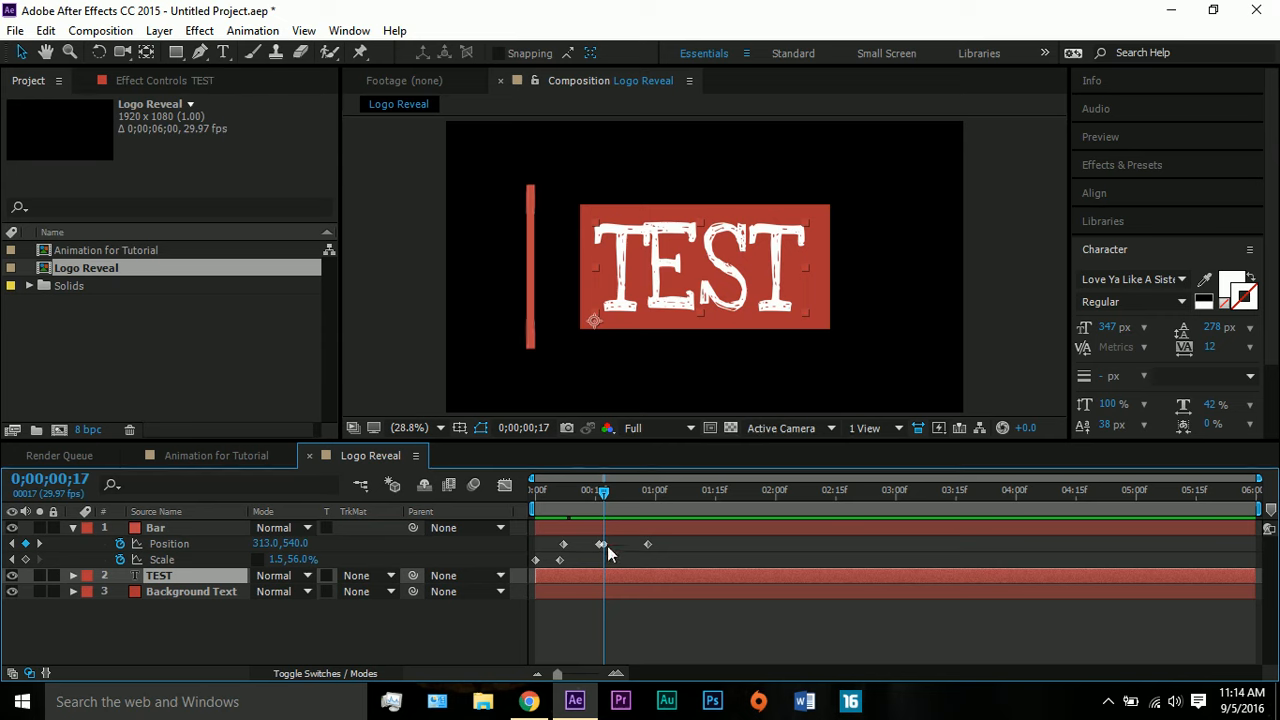
pyautogui.moveTo(607, 558)
pyautogui.click(200, 54)
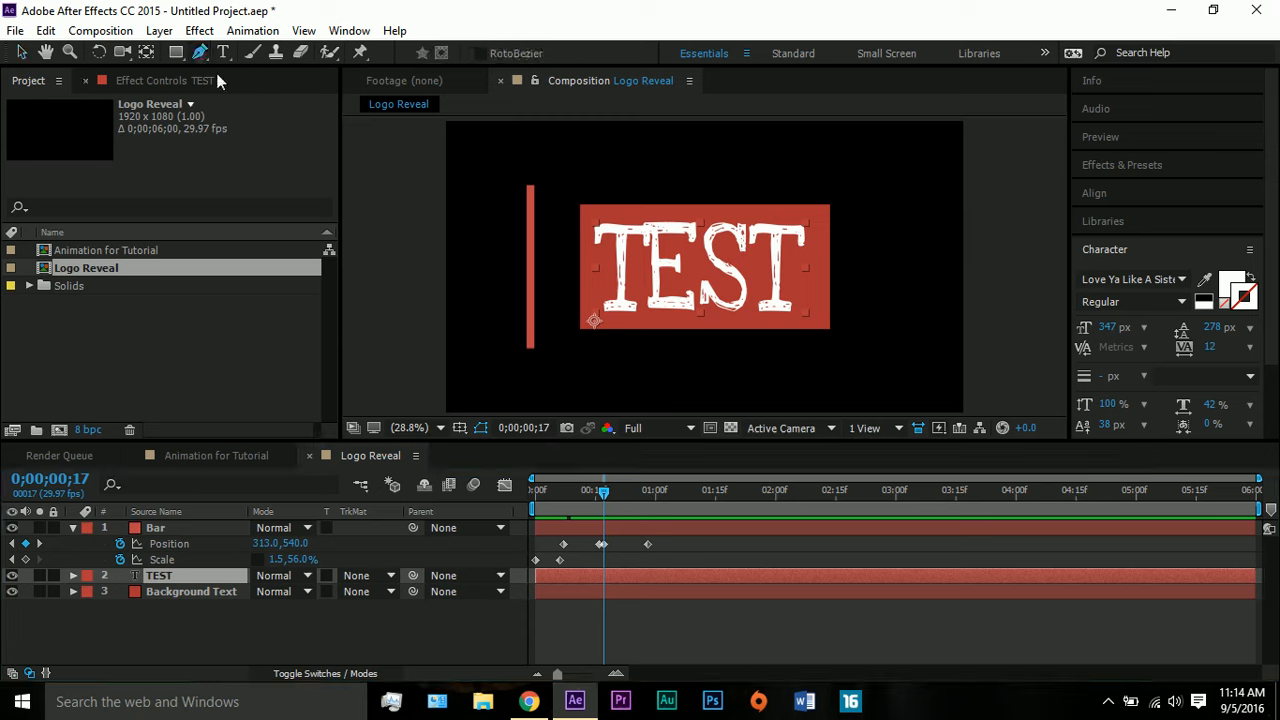
pyautogui.click(528, 188)
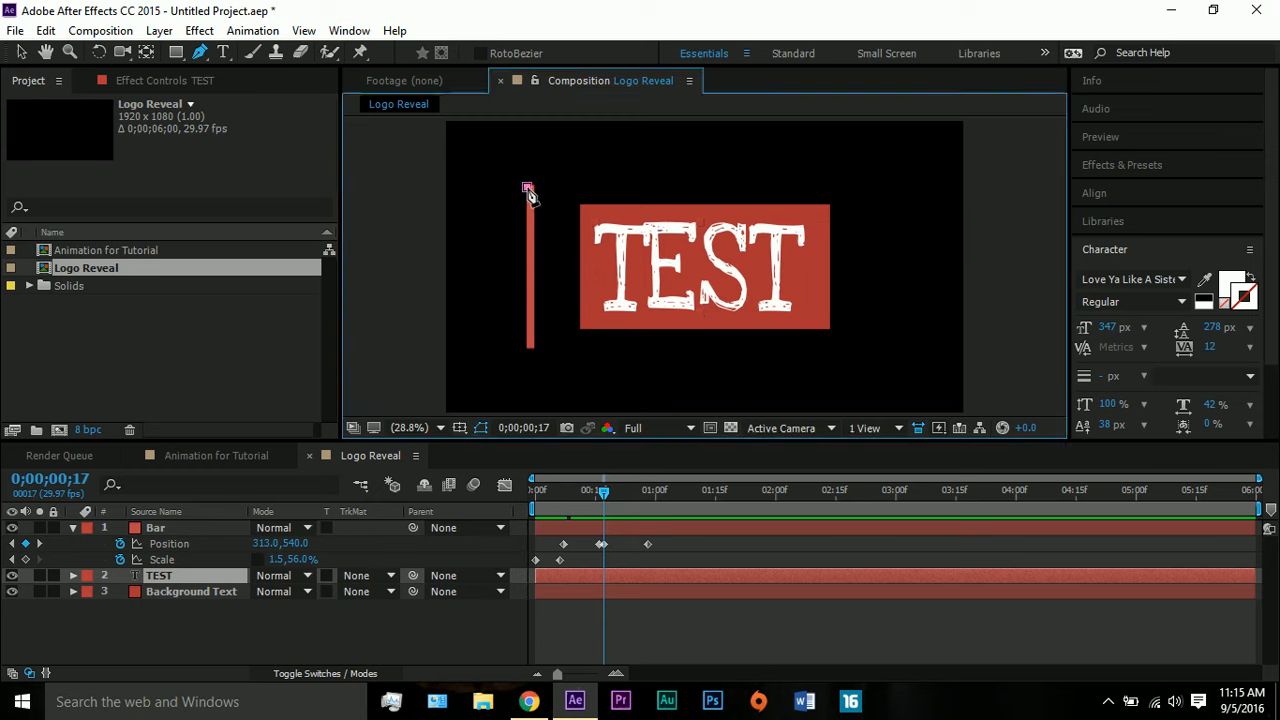
pyautogui.click(527, 350)
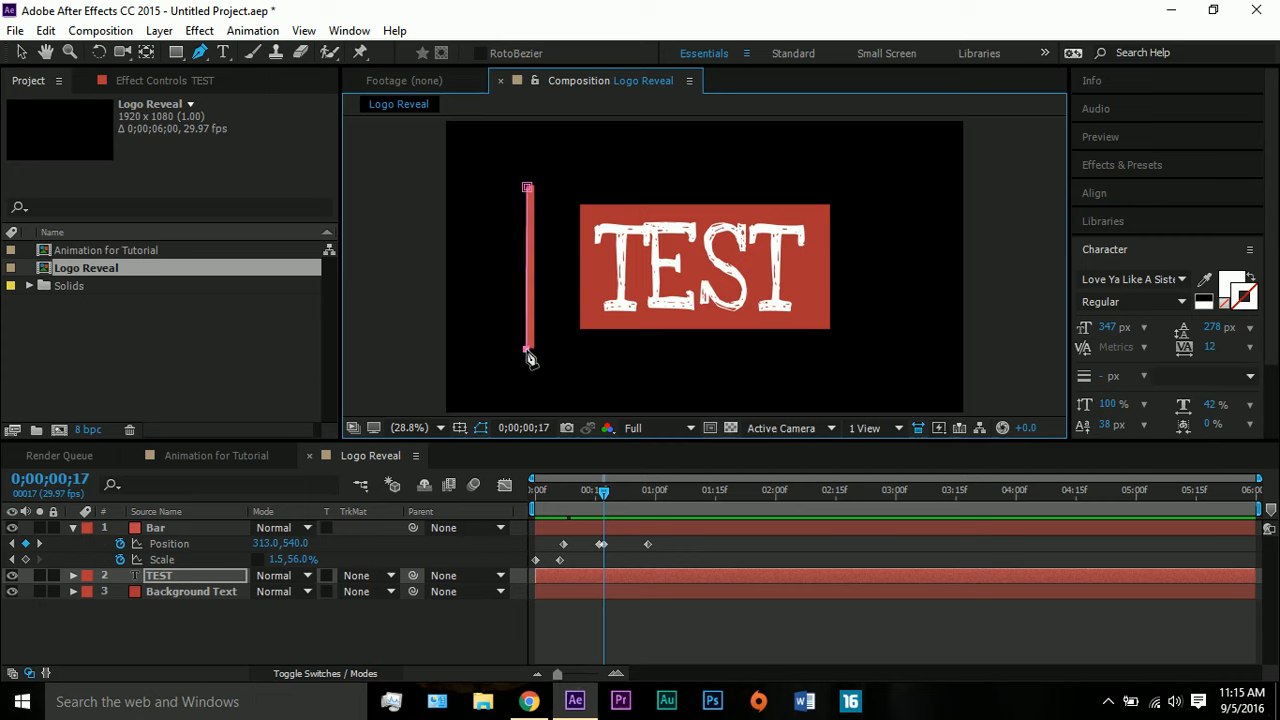
pyautogui.click(411, 354)
pyautogui.click(425, 191)
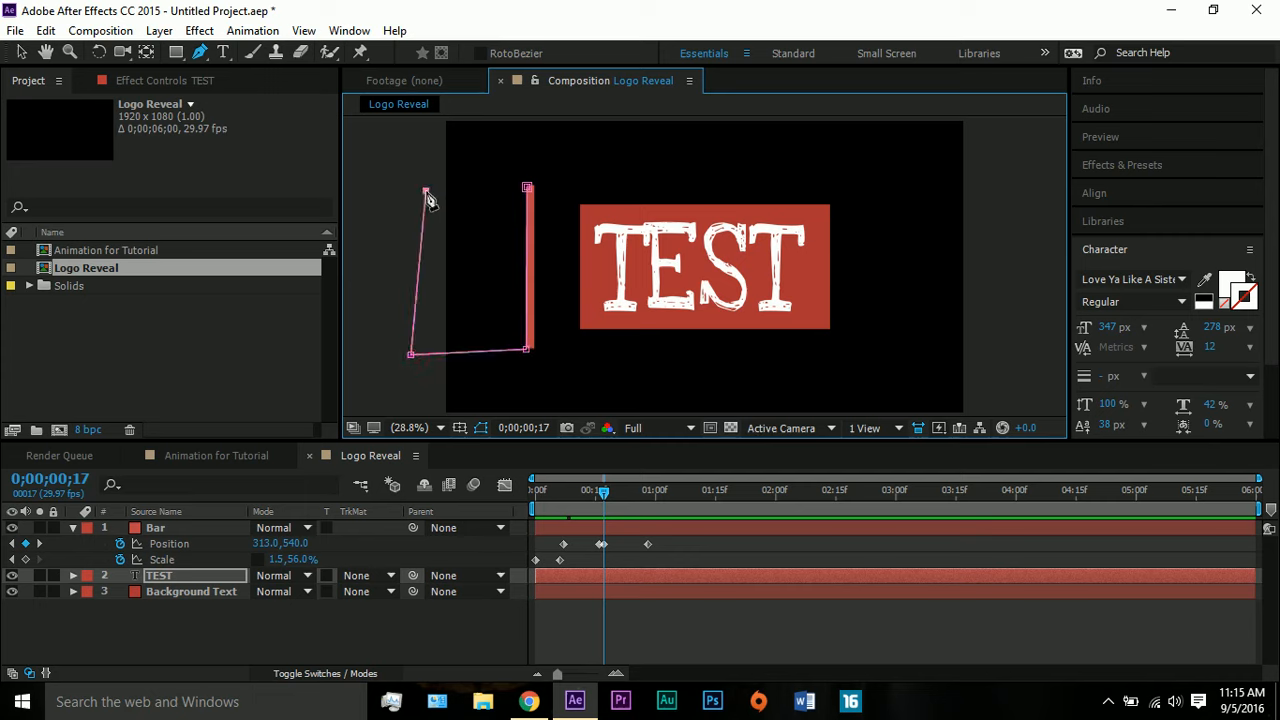
pyautogui.click(527, 188)
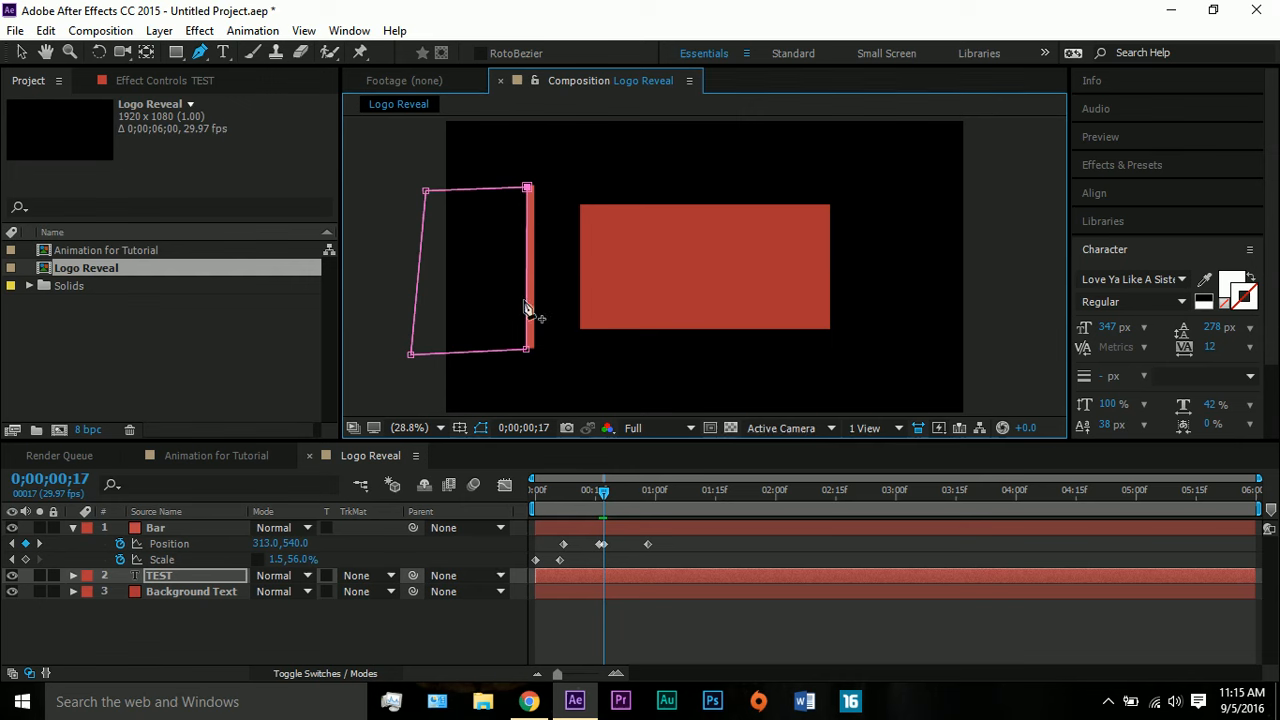
# Show the TEST layer's mask properties and keyframe its Mask Path at frame 17.
pyautogui.click(559, 580)
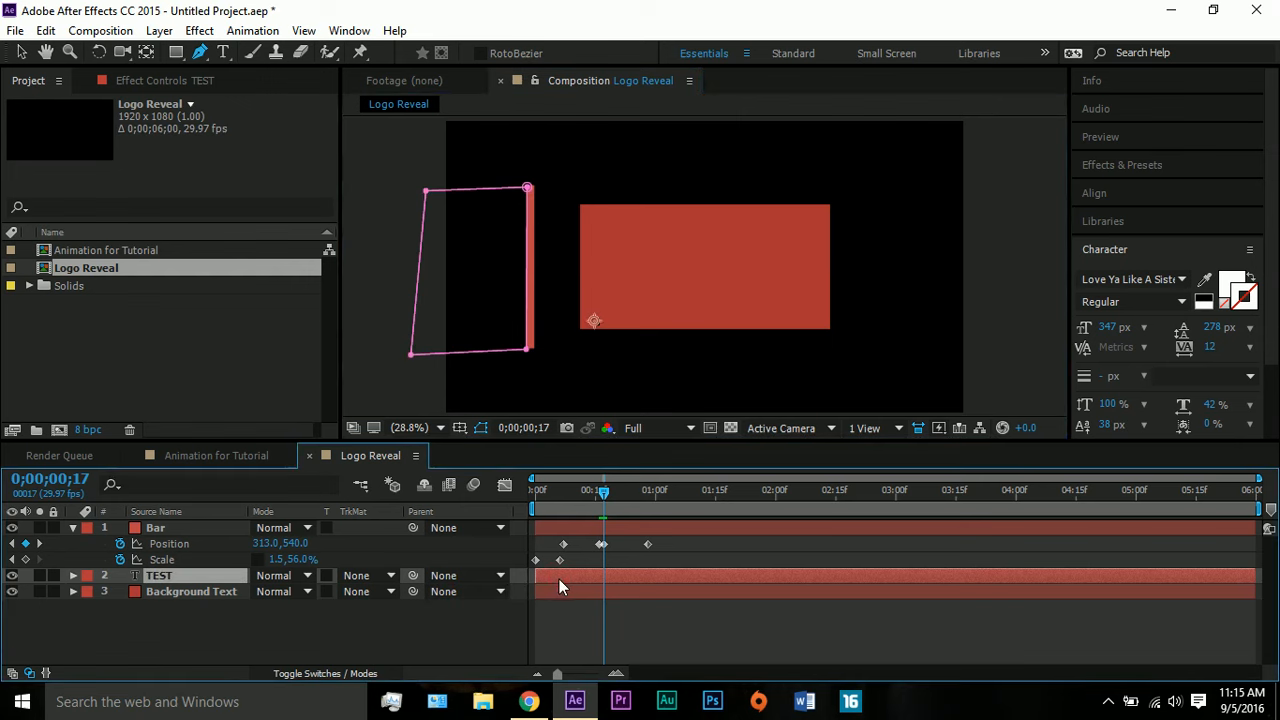
pyautogui.press('m')
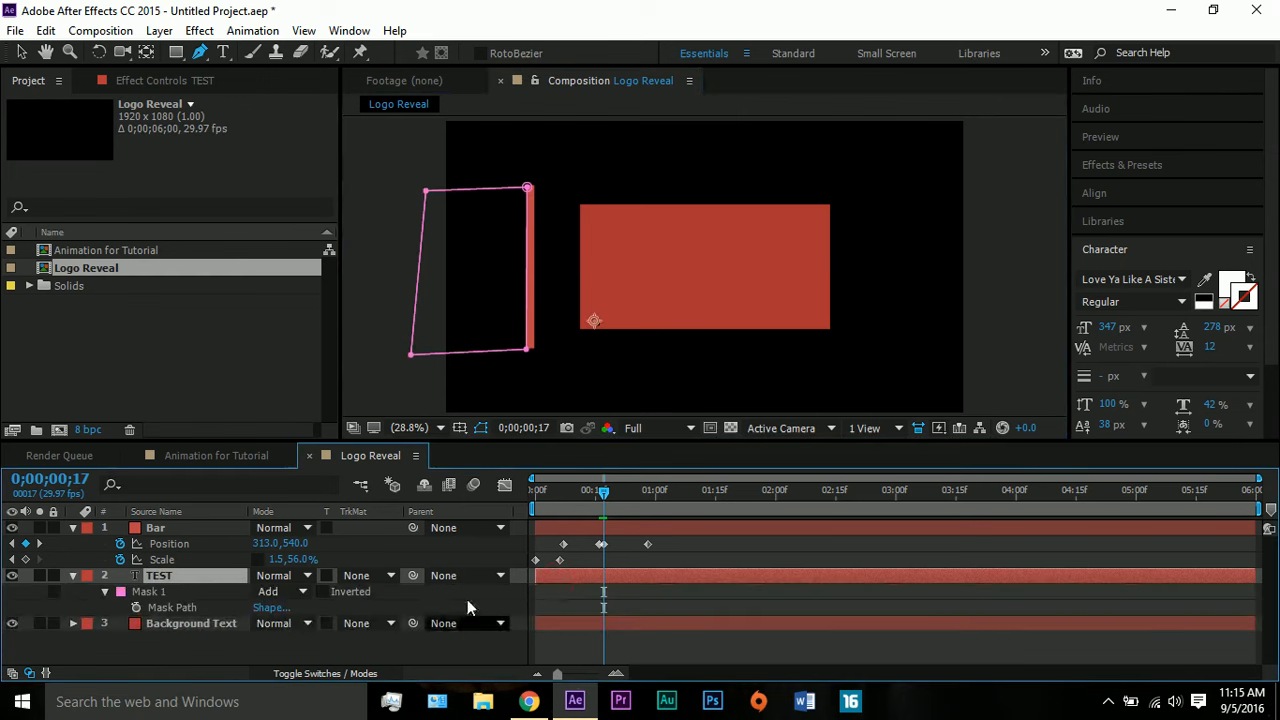
pyautogui.click(105, 592)
pyautogui.click(105, 592)
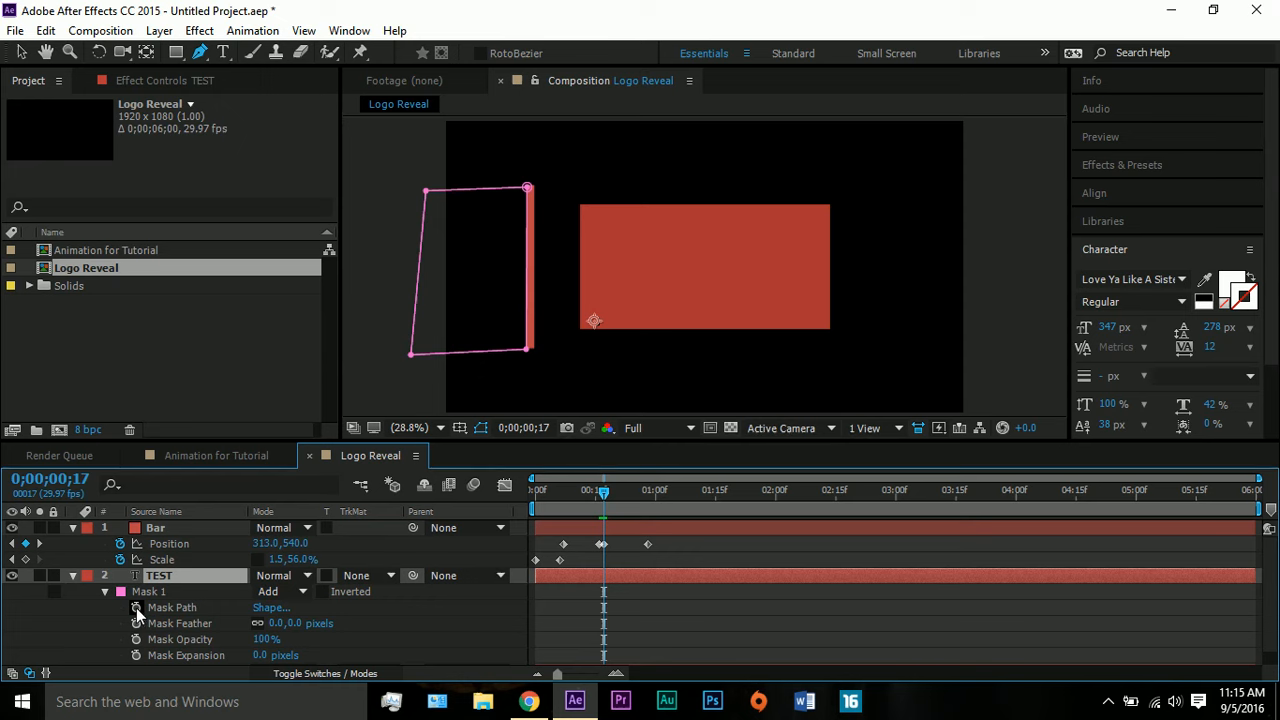
pyautogui.click(136, 607)
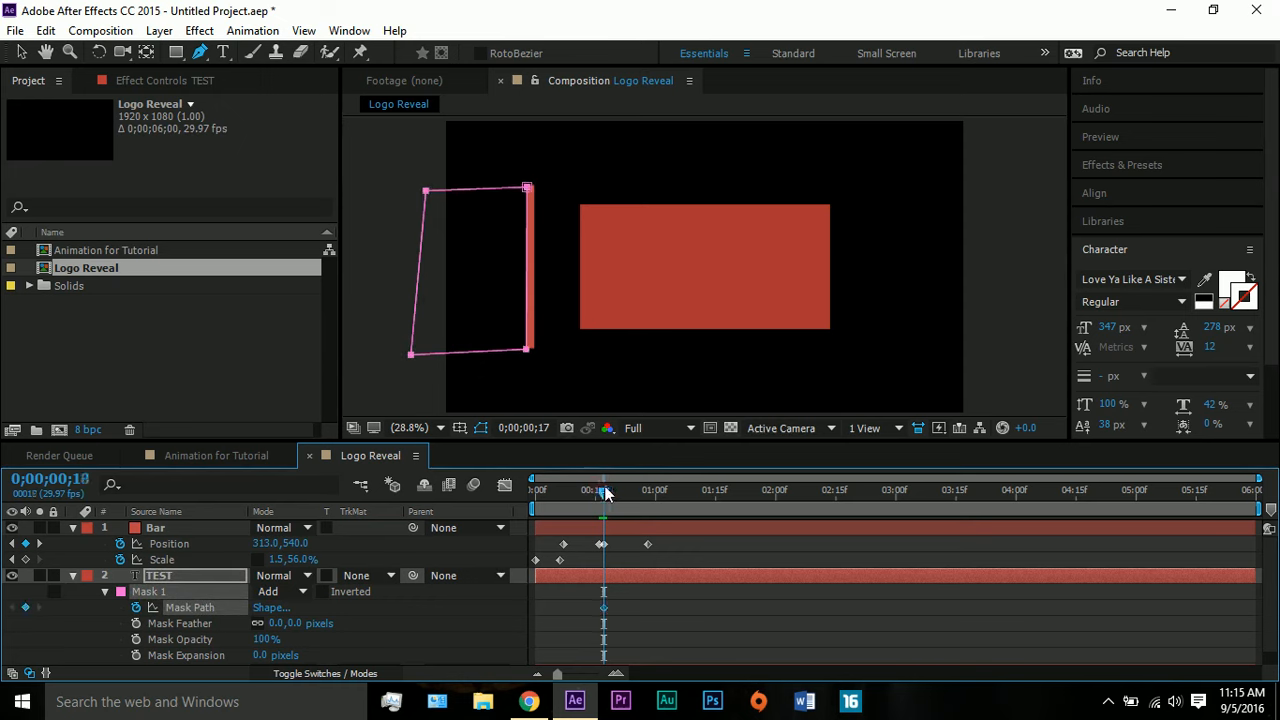
# At frame 28, stretch the TEST mask's right edge to the bar's left edge and preview the text reveal from the start.
pyautogui.moveTo(601, 492); pyautogui.dragTo(648, 492)
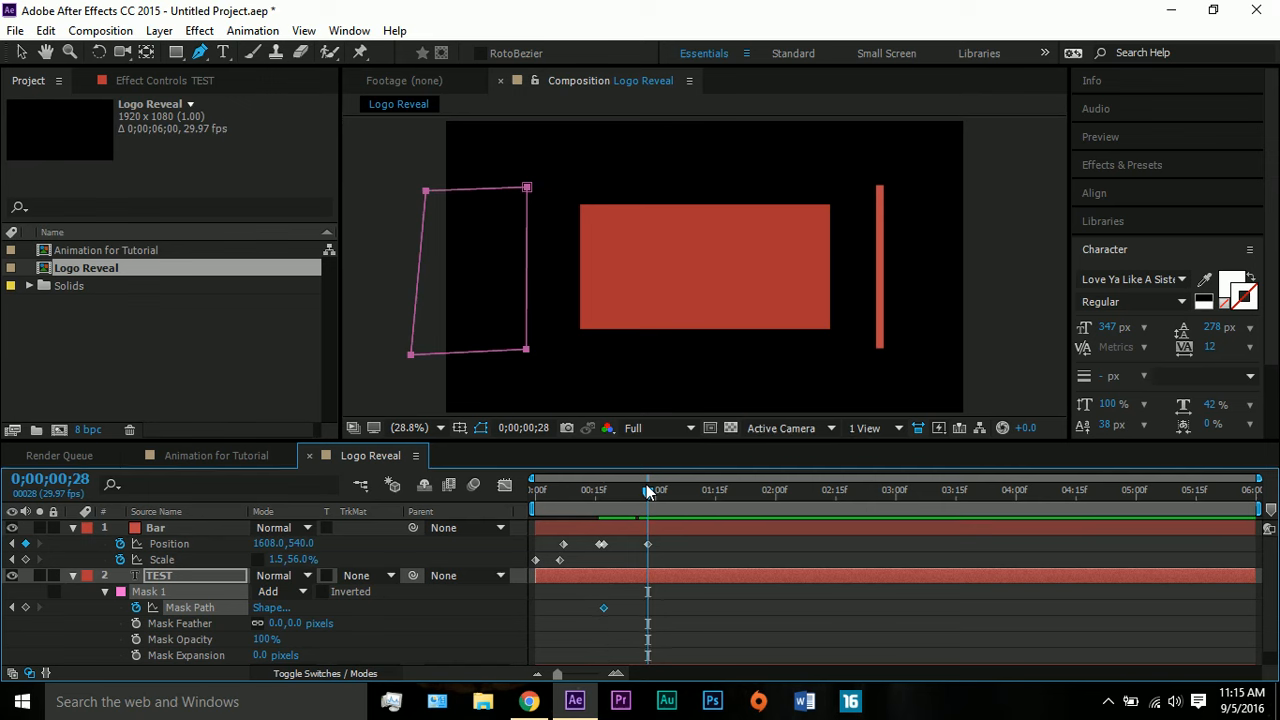
pyautogui.click(21, 52)
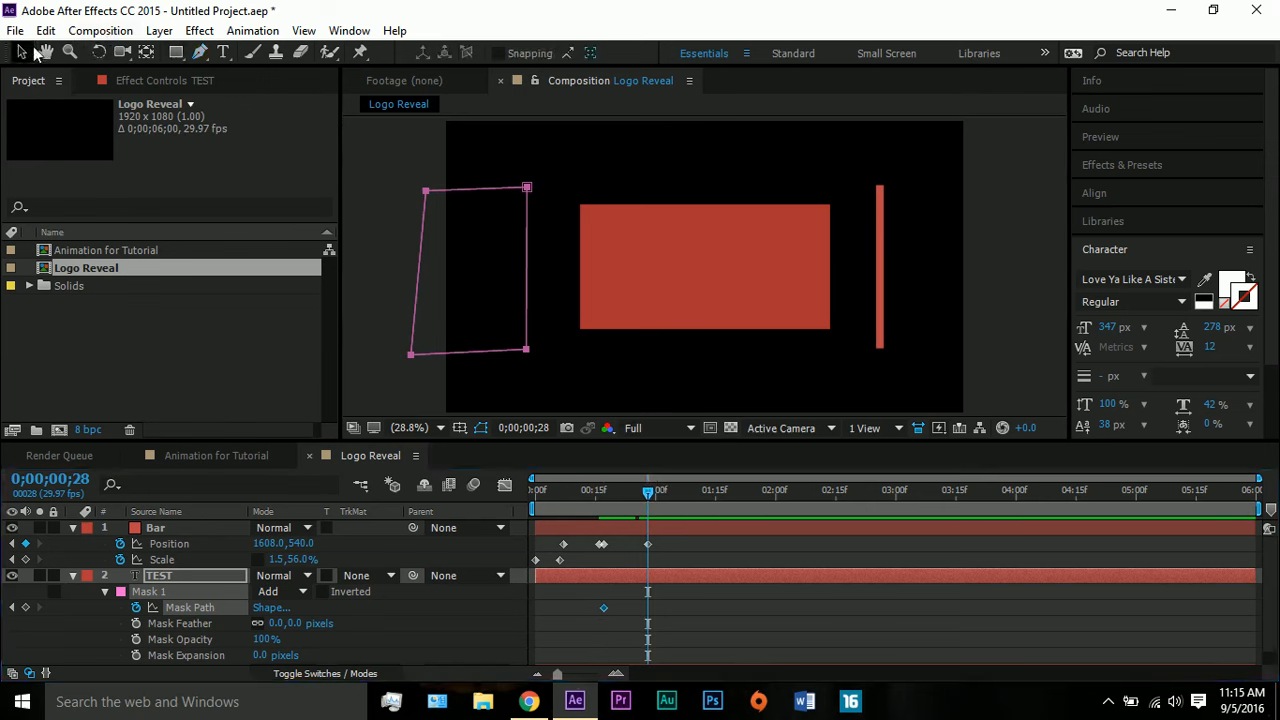
pyautogui.click(489, 131)
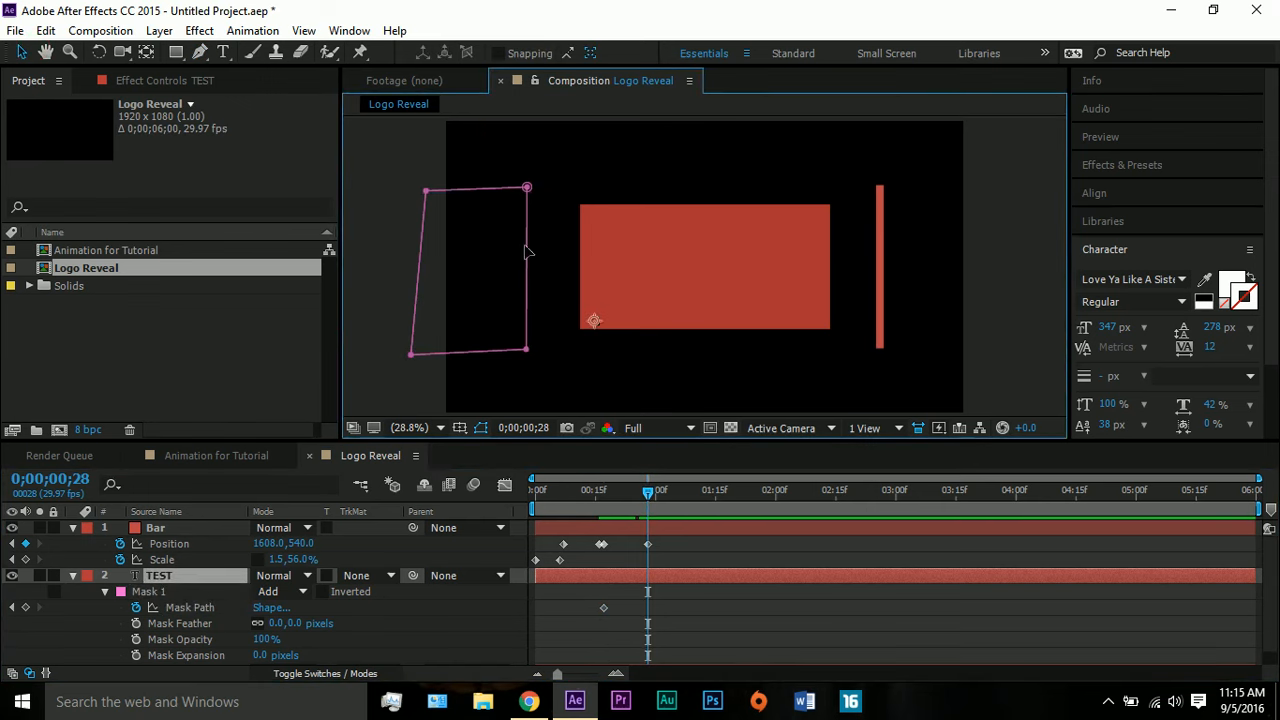
pyautogui.moveTo(527, 250); pyautogui.dragTo(875, 251)
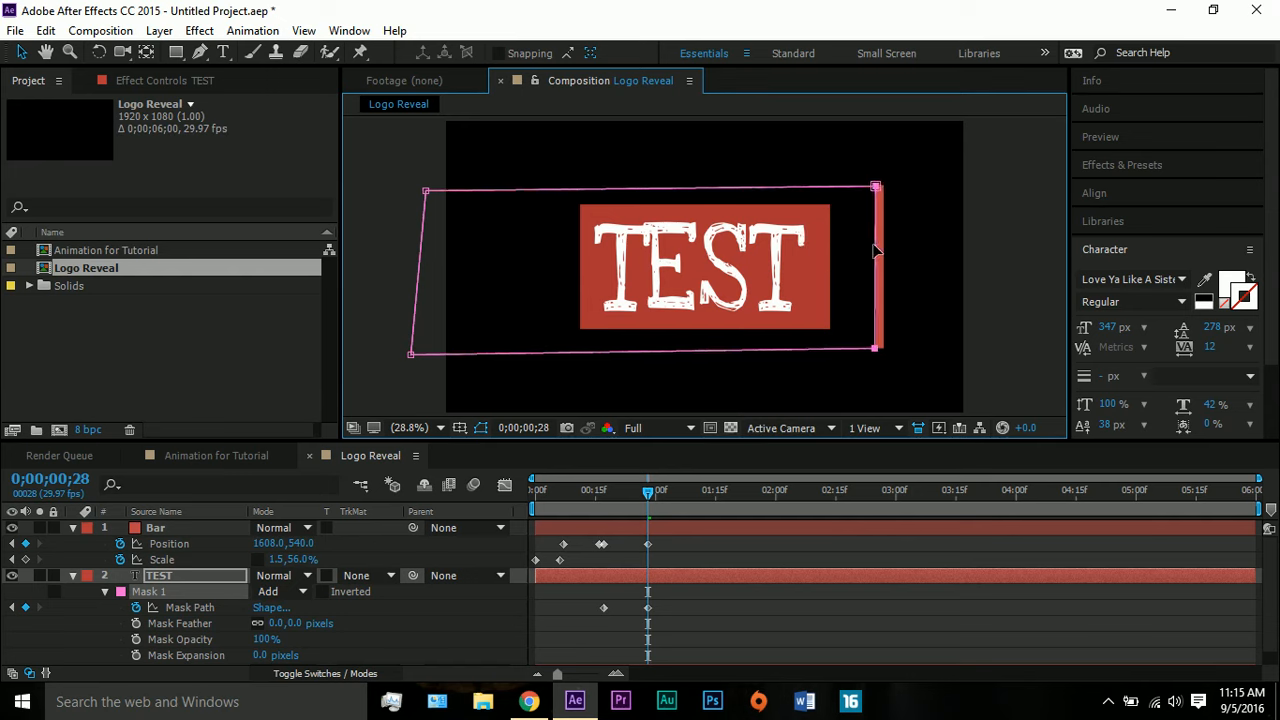
pyautogui.moveTo(646, 493); pyautogui.dragTo(481, 493)
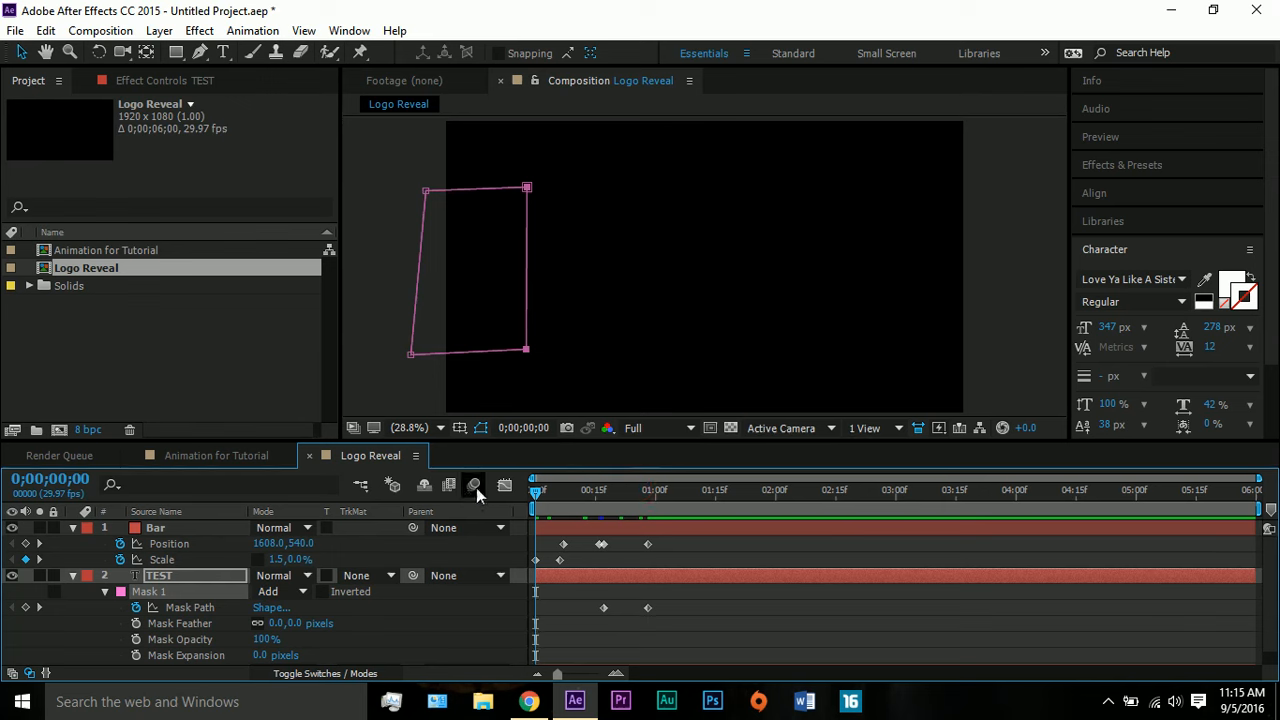
pyautogui.press('space')
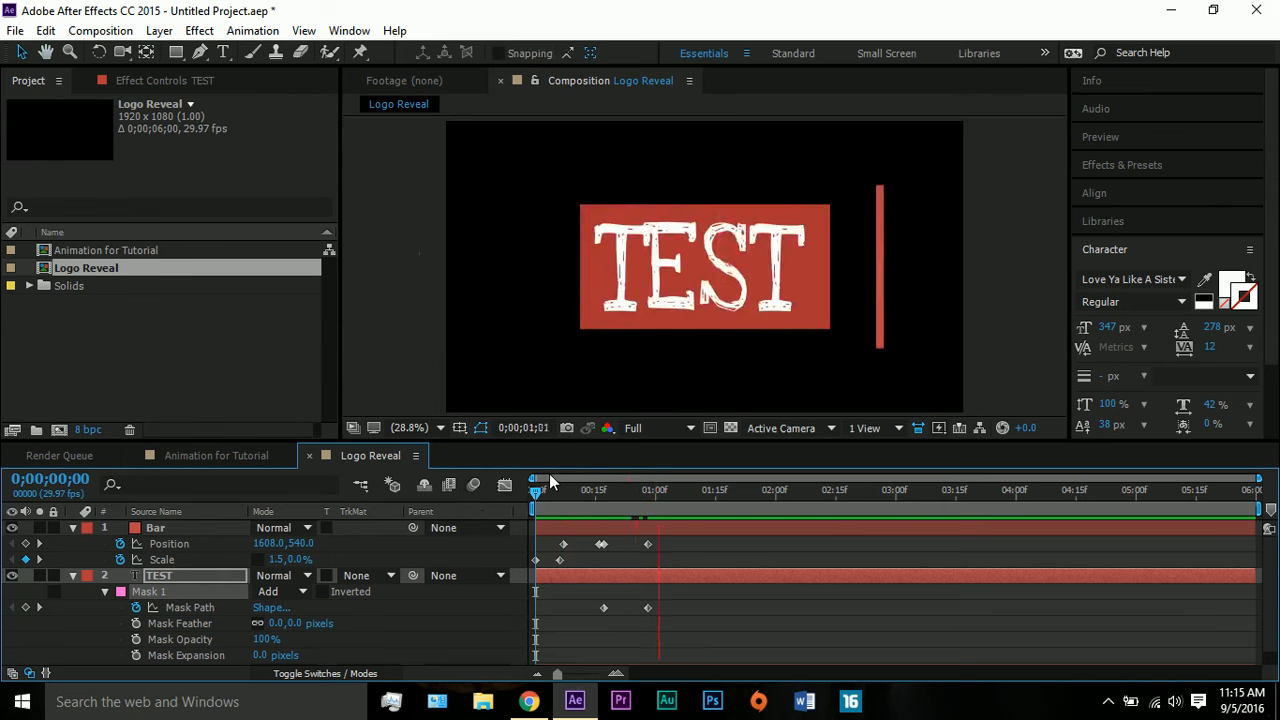
pyautogui.press('space')
pyautogui.moveTo(564, 494); pyautogui.dragTo(518, 494)
pyautogui.press('space')
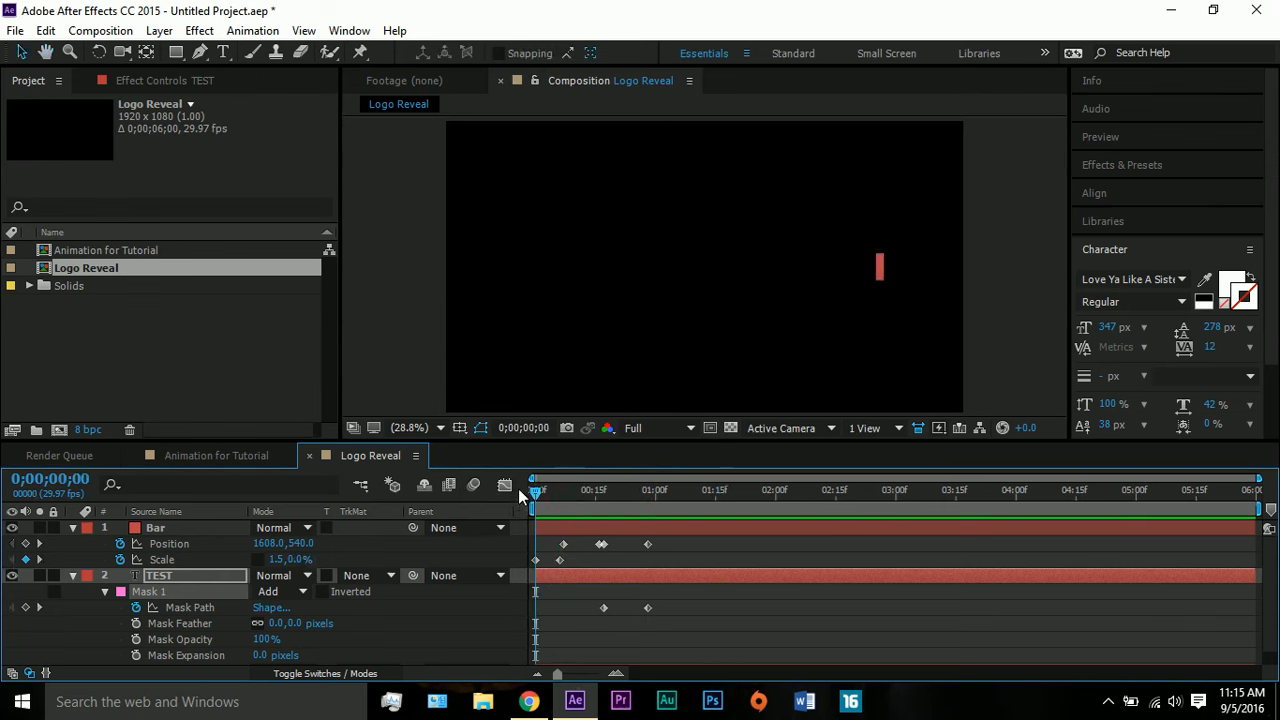
pyautogui.press('space')
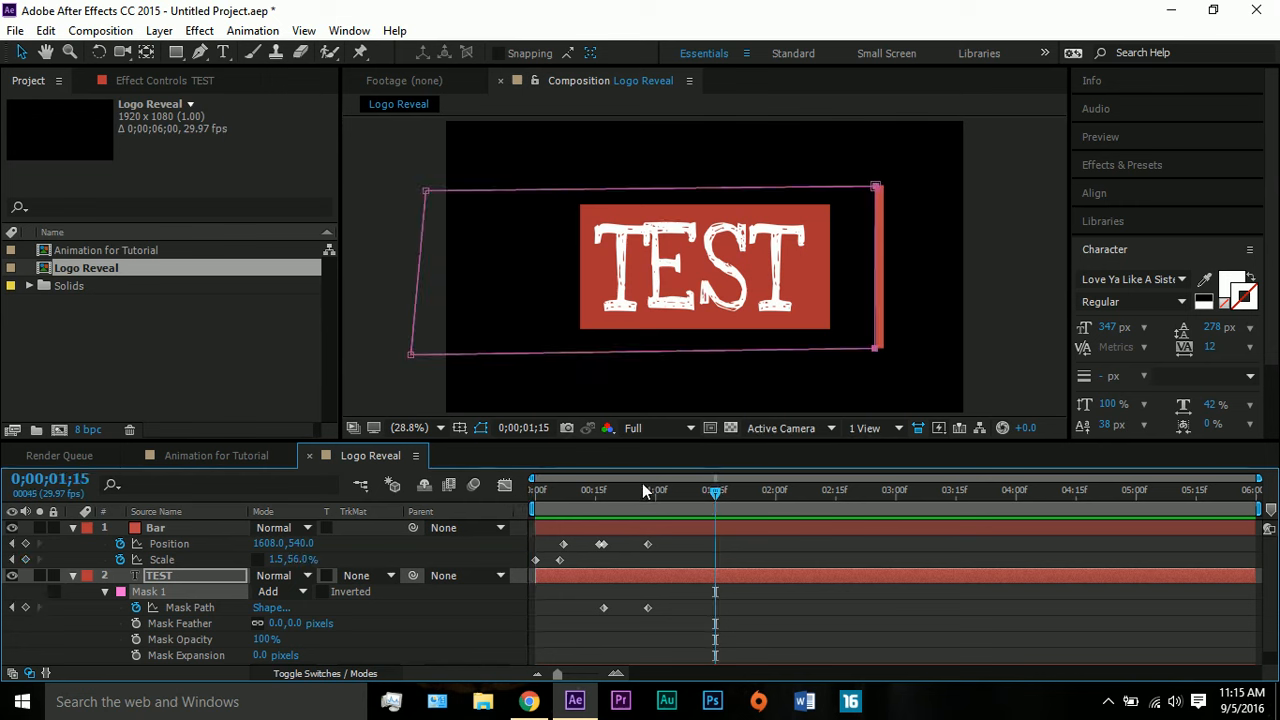
# Keyframe the Bar layer's current scale at frame 29 and a vertical scale of 0% at 0;00;01;05, checking how the bar shrinks.
pyautogui.moveTo(664, 489); pyautogui.dragTo(652, 495)
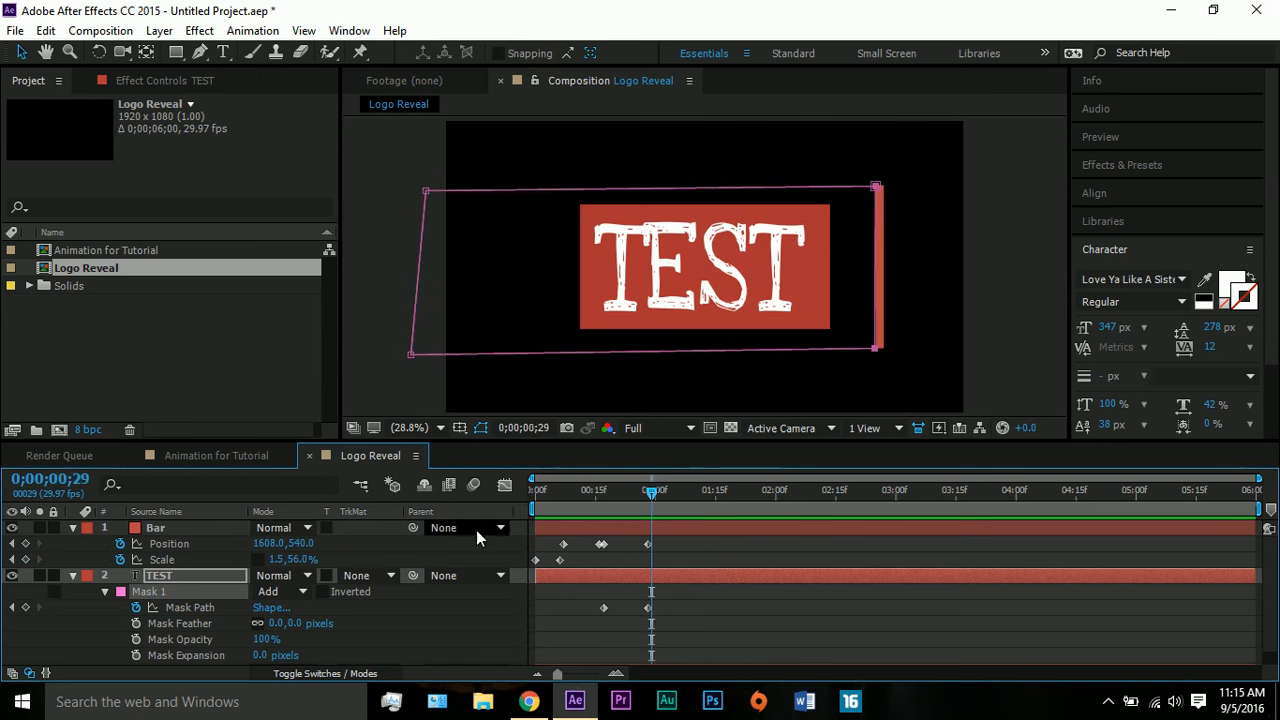
pyautogui.click(72, 576)
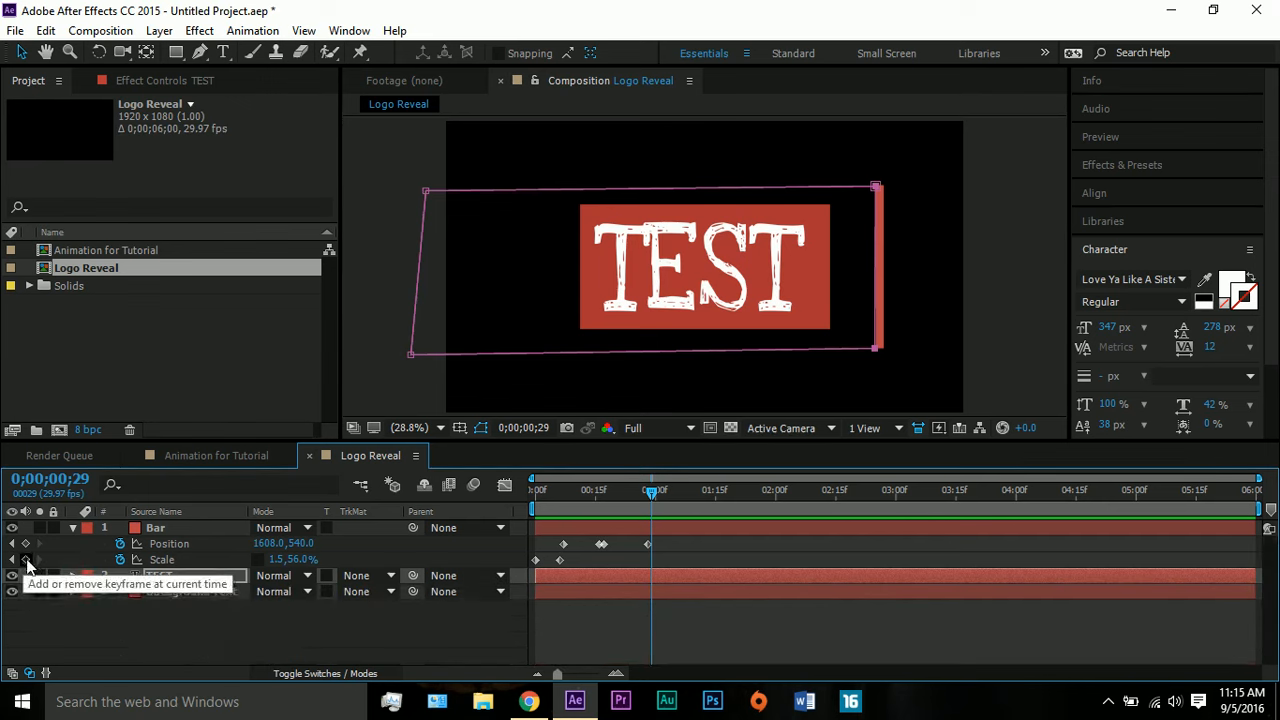
pyautogui.click(25, 559)
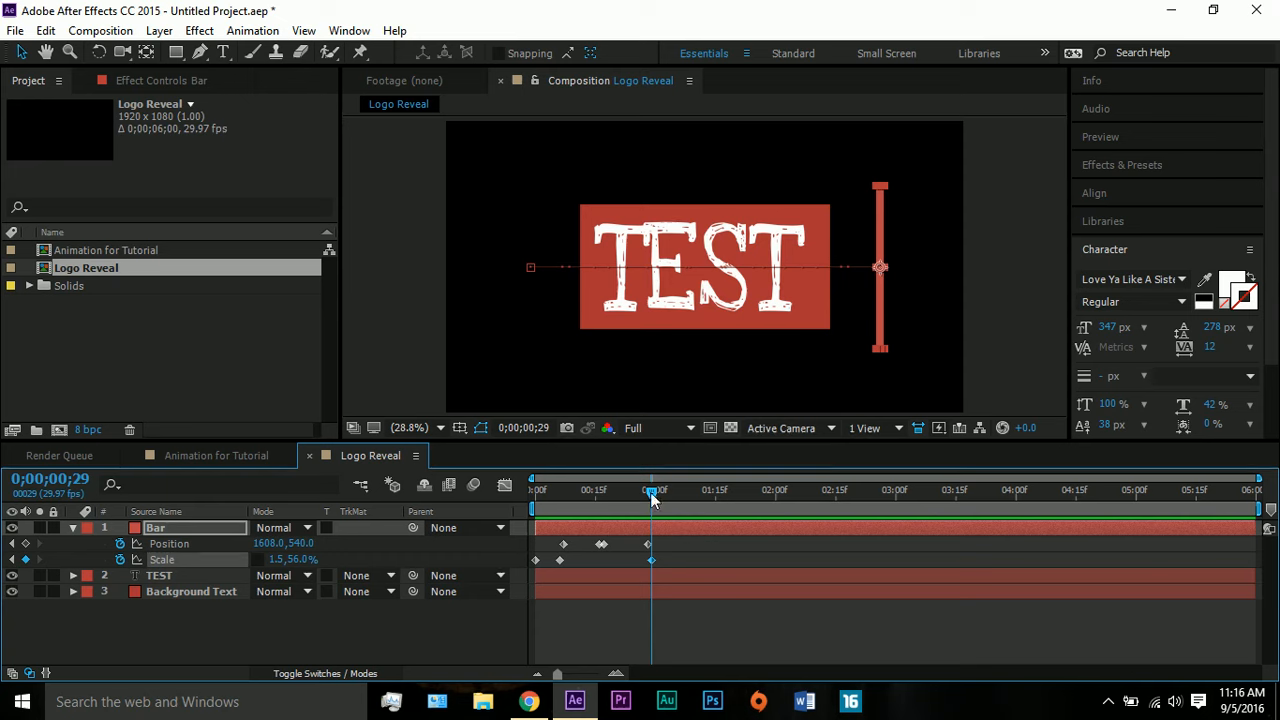
pyautogui.moveTo(651, 497); pyautogui.dragTo(672, 503)
pyautogui.click(303, 559)
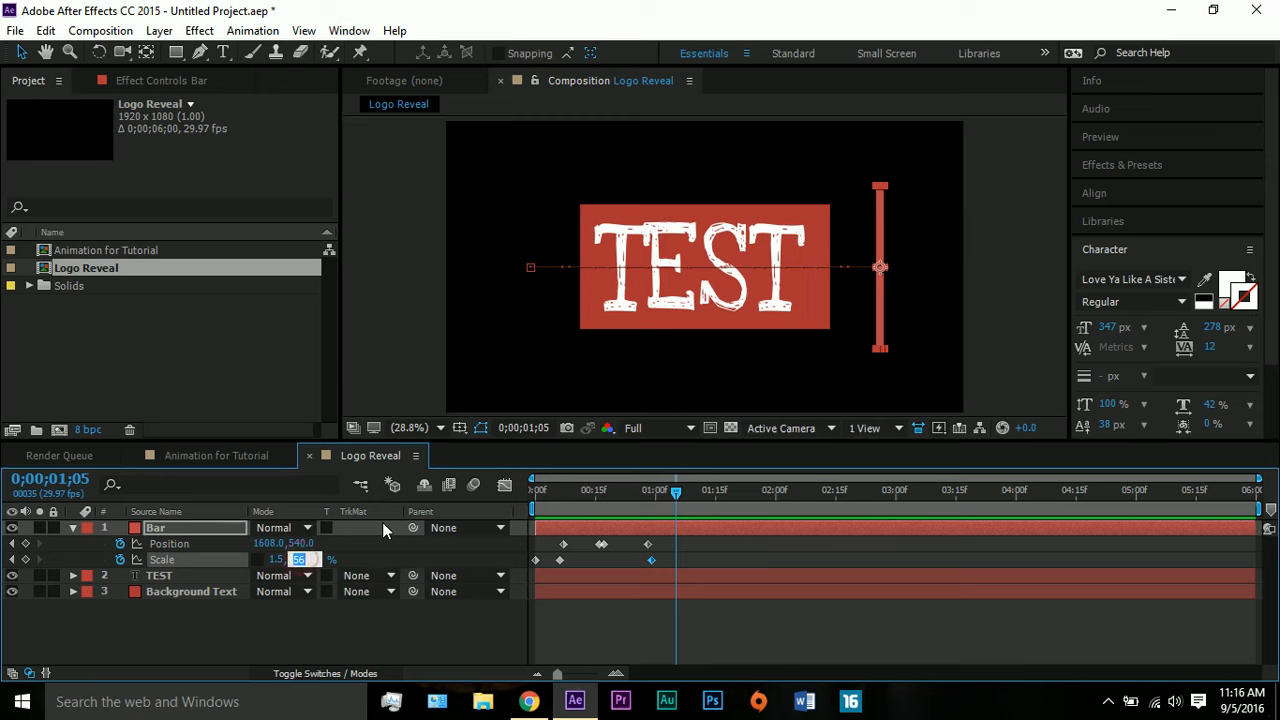
pyautogui.write('0')
pyautogui.press('Return')
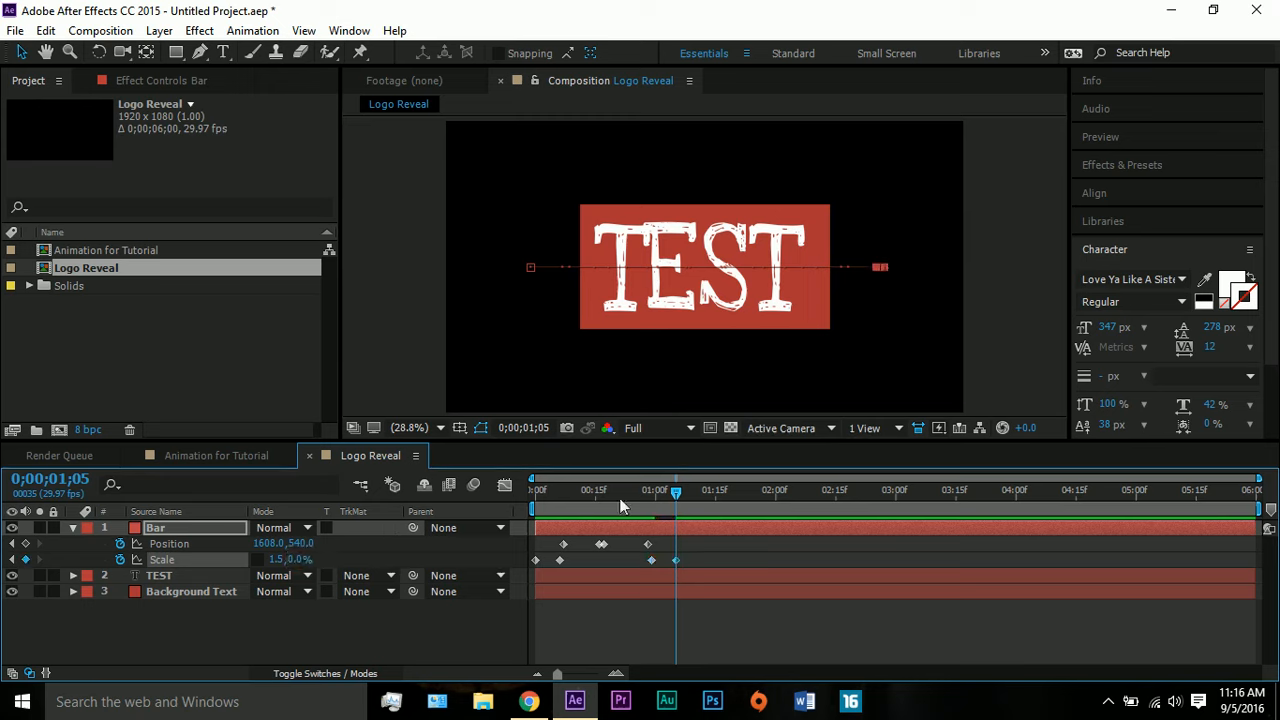
pyautogui.moveTo(676, 490); pyautogui.dragTo(505, 492)
pyautogui.press('space')
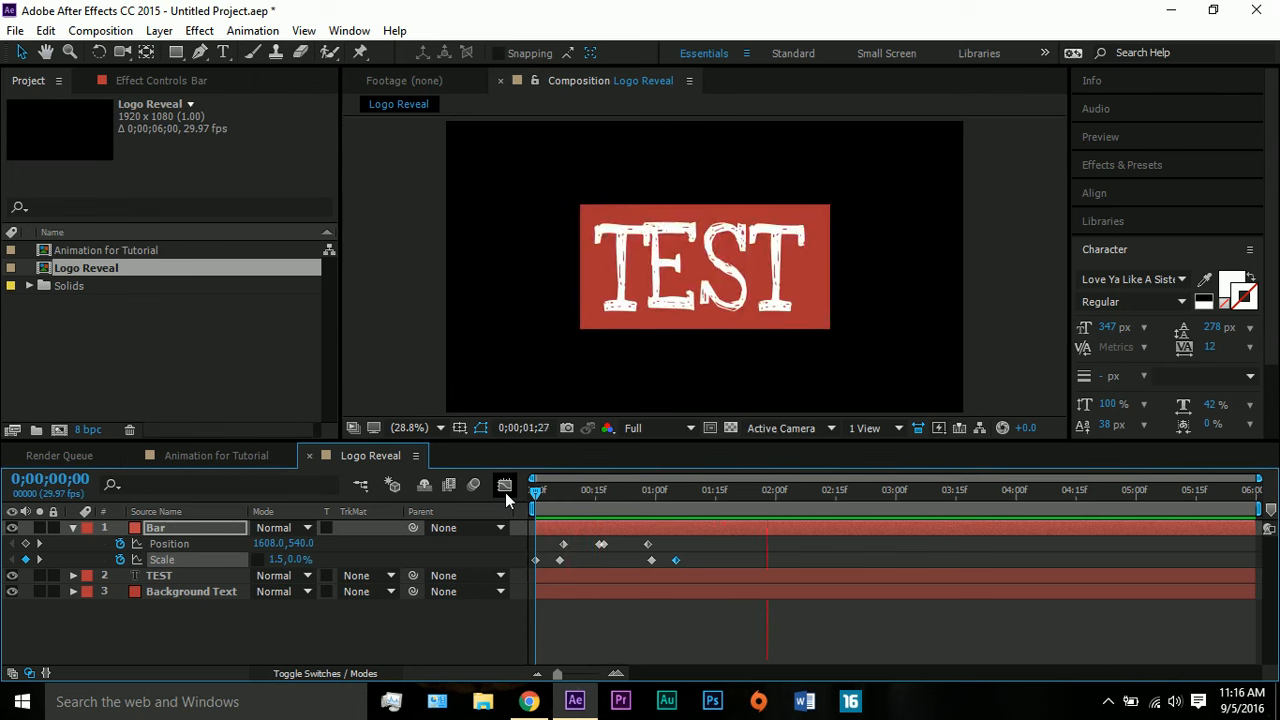
pyautogui.press('space')
pyautogui.click(649, 490)
pyautogui.moveTo(649, 487); pyautogui.dragTo(679, 473)
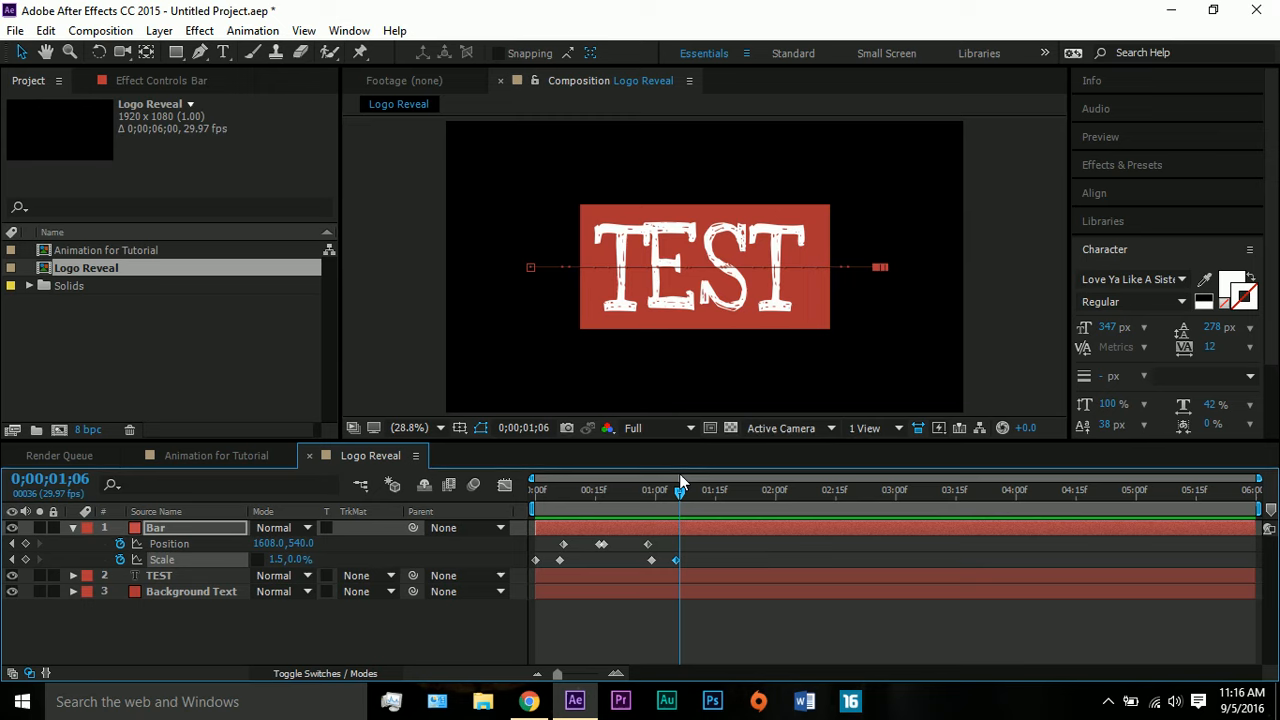
pyautogui.moveTo(588, 490); pyautogui.dragTo(659, 494)
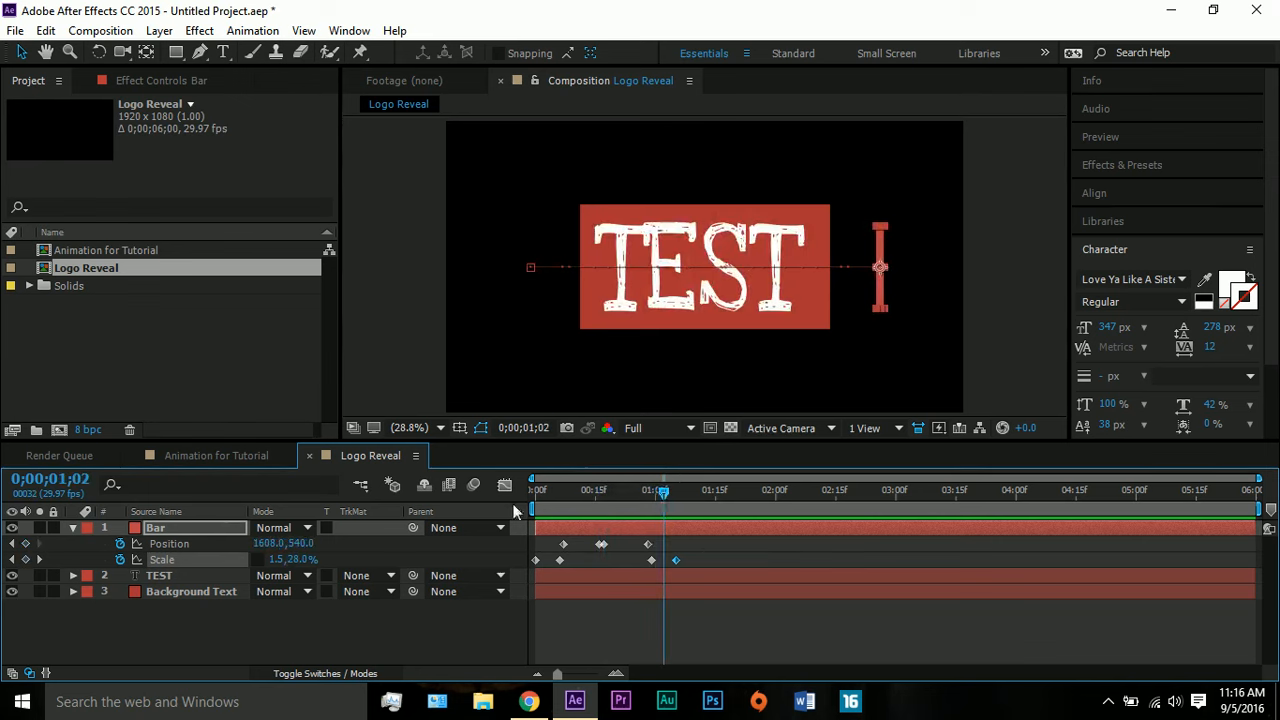
# Show the Mask Path keyframes of both the TEST and Background Text layers and scrub through the animation.
pyautogui.click(175, 630)
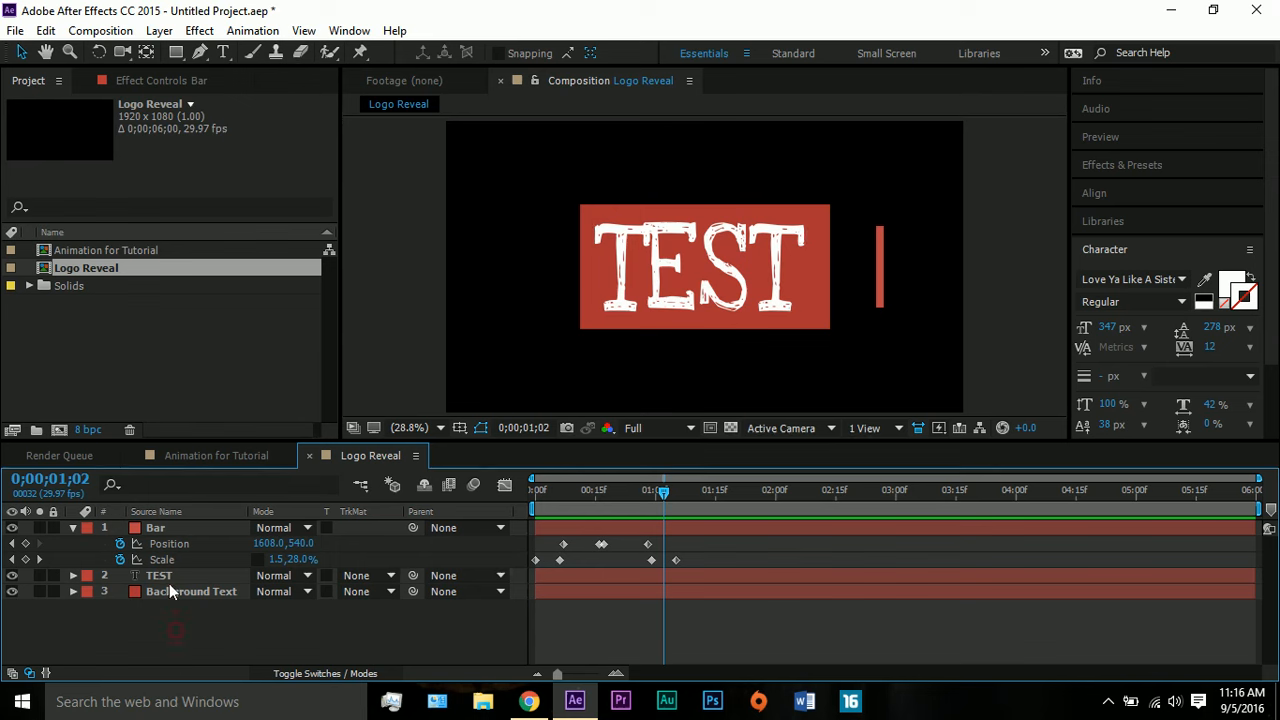
pyautogui.click(169, 581)
pyautogui.keyDown('shift'); pyautogui.click(166, 594); pyautogui.keyUp('shift')
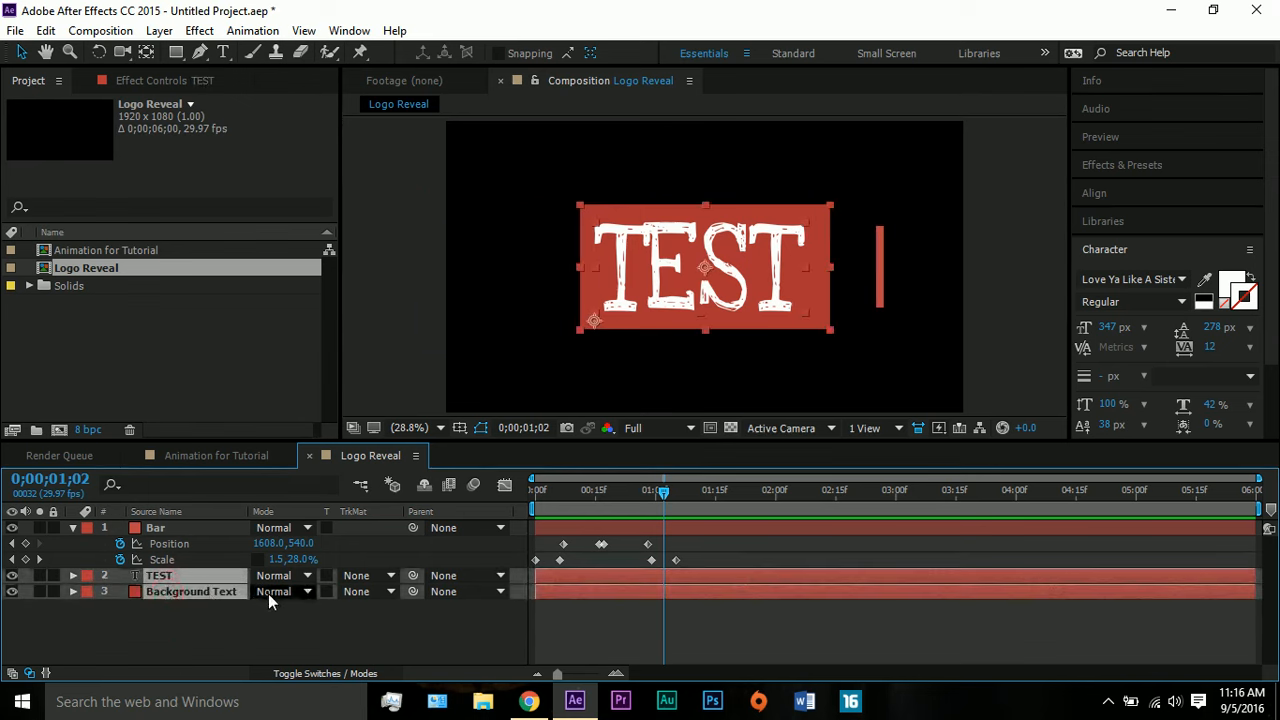
pyautogui.press('s')
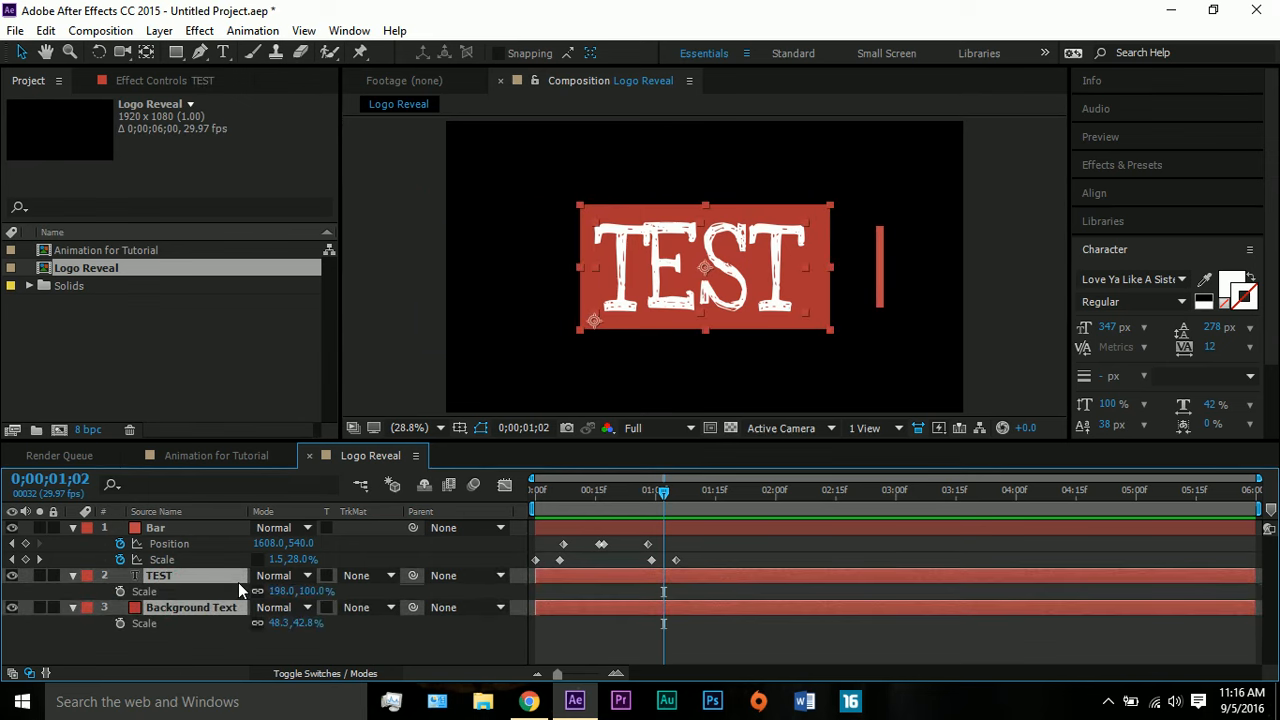
pyautogui.press('m')
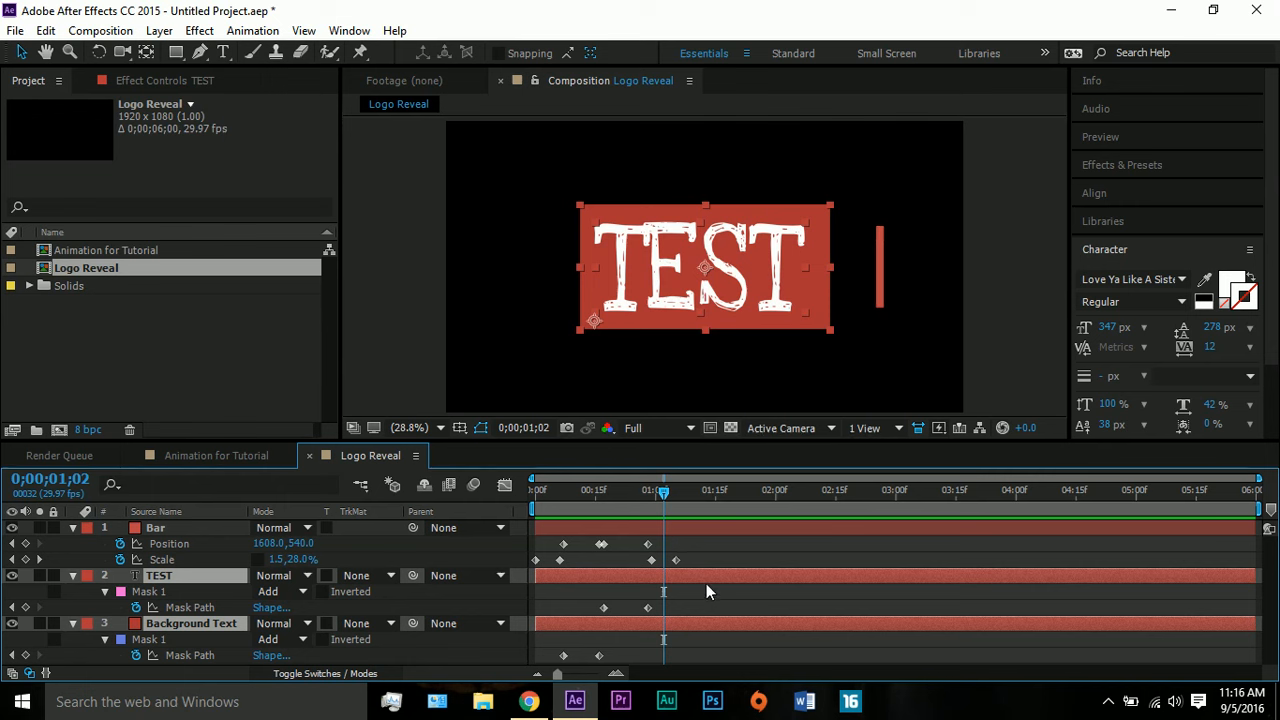
pyautogui.click(695, 604)
pyautogui.moveTo(531, 493); pyautogui.dragTo(701, 490)
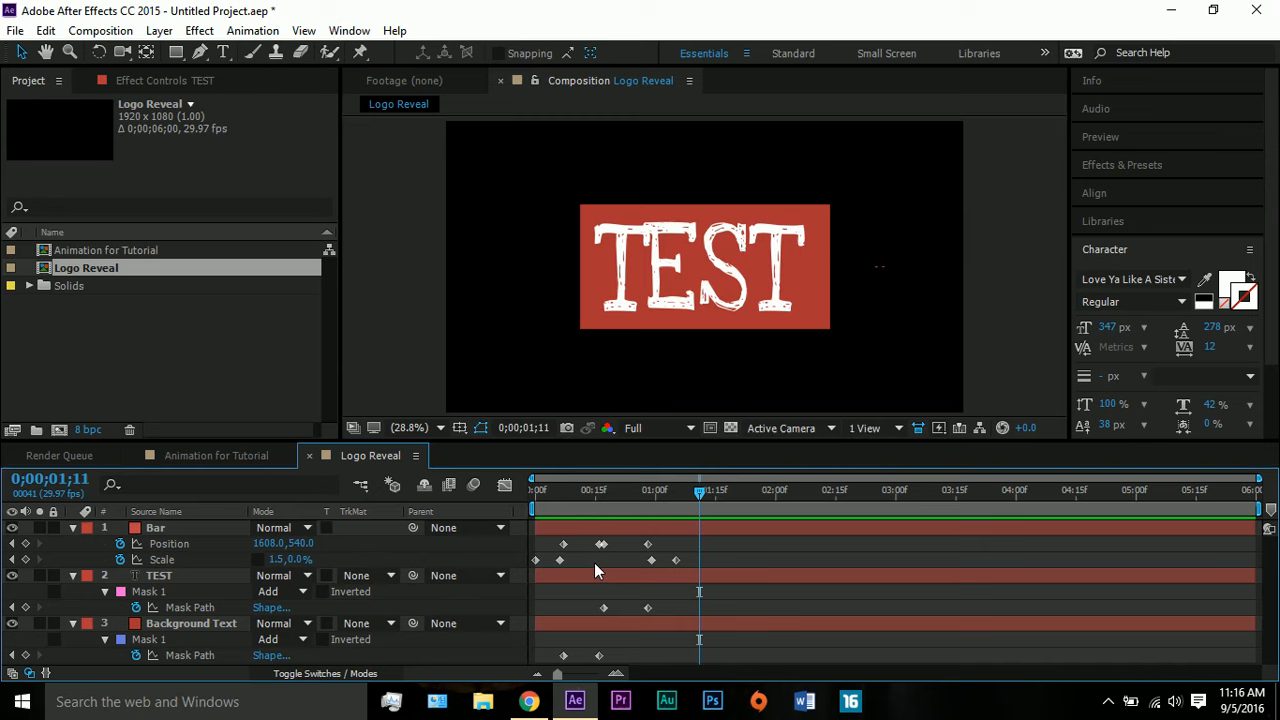
# Apply Easy Ease to the Bar layer's Scale keyframes at frames 0 and 6, and preview from the start.
pyautogui.click(559, 490)
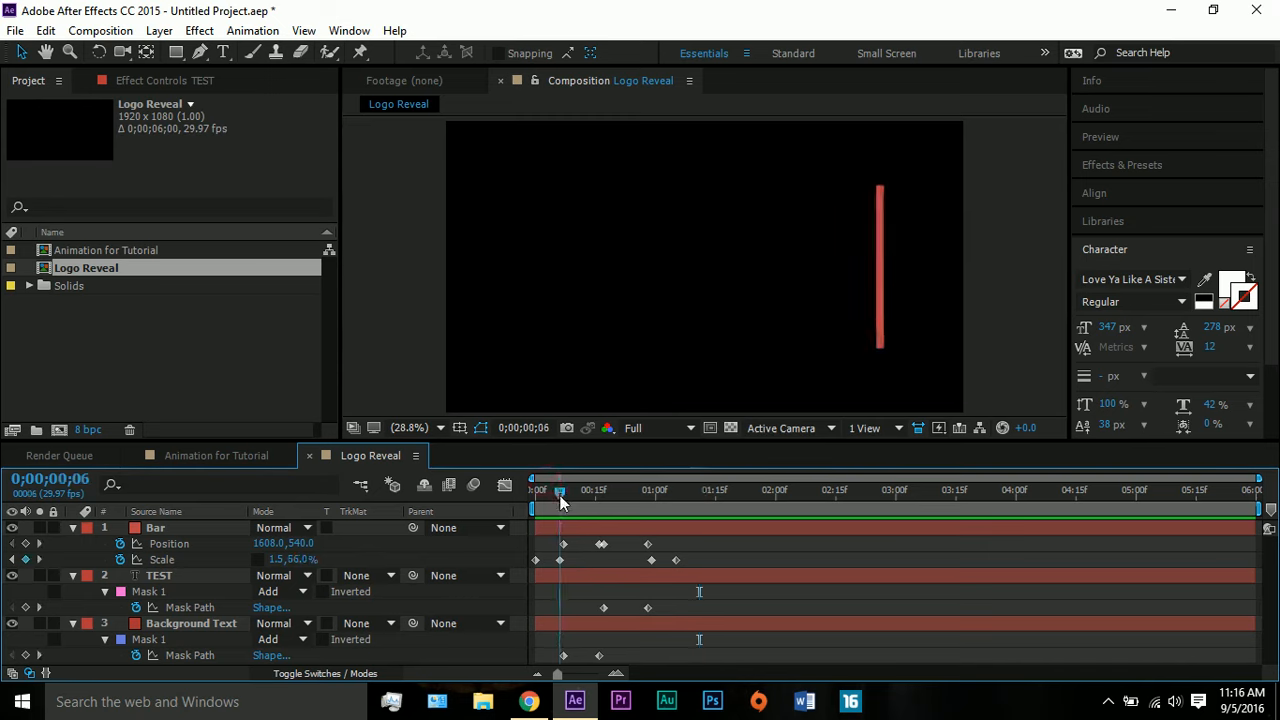
pyautogui.click(559, 562)
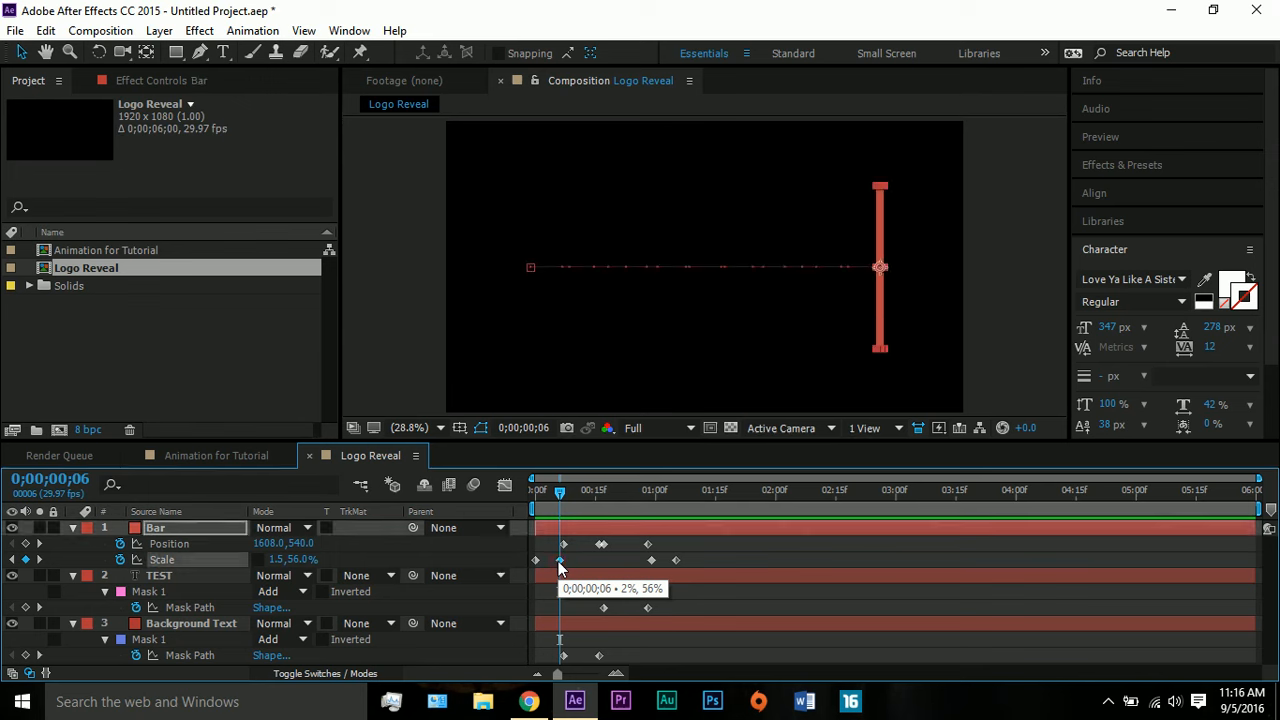
pyautogui.keyDown('shift'); pyautogui.click(535, 561); pyautogui.keyUp('shift')
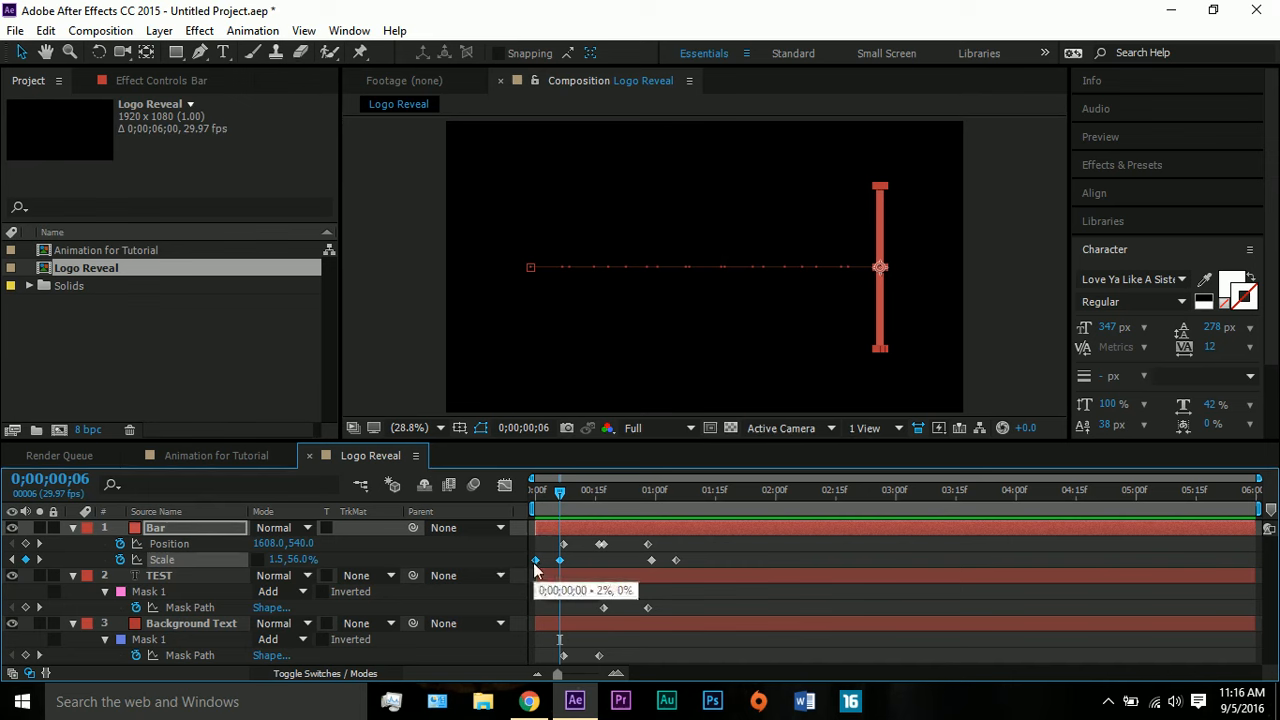
pyautogui.rightClick(535, 568)
pyautogui.moveTo(570, 545)
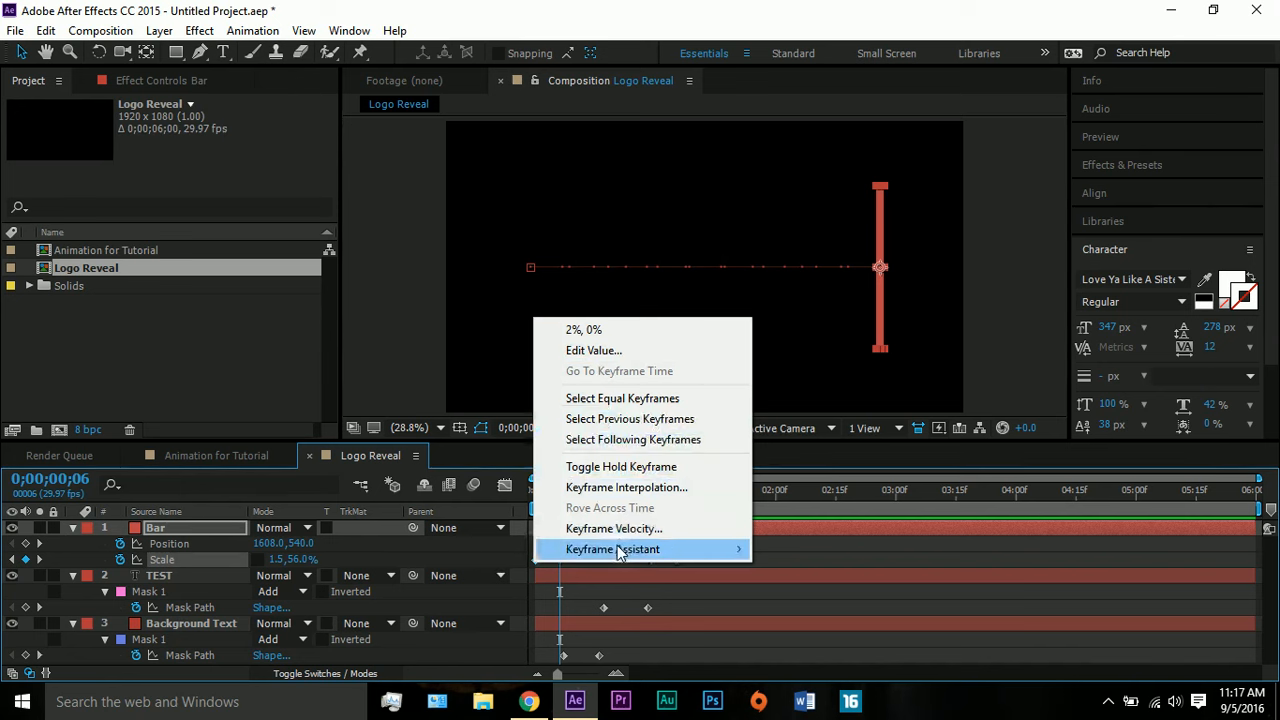
pyautogui.moveTo(619, 553)
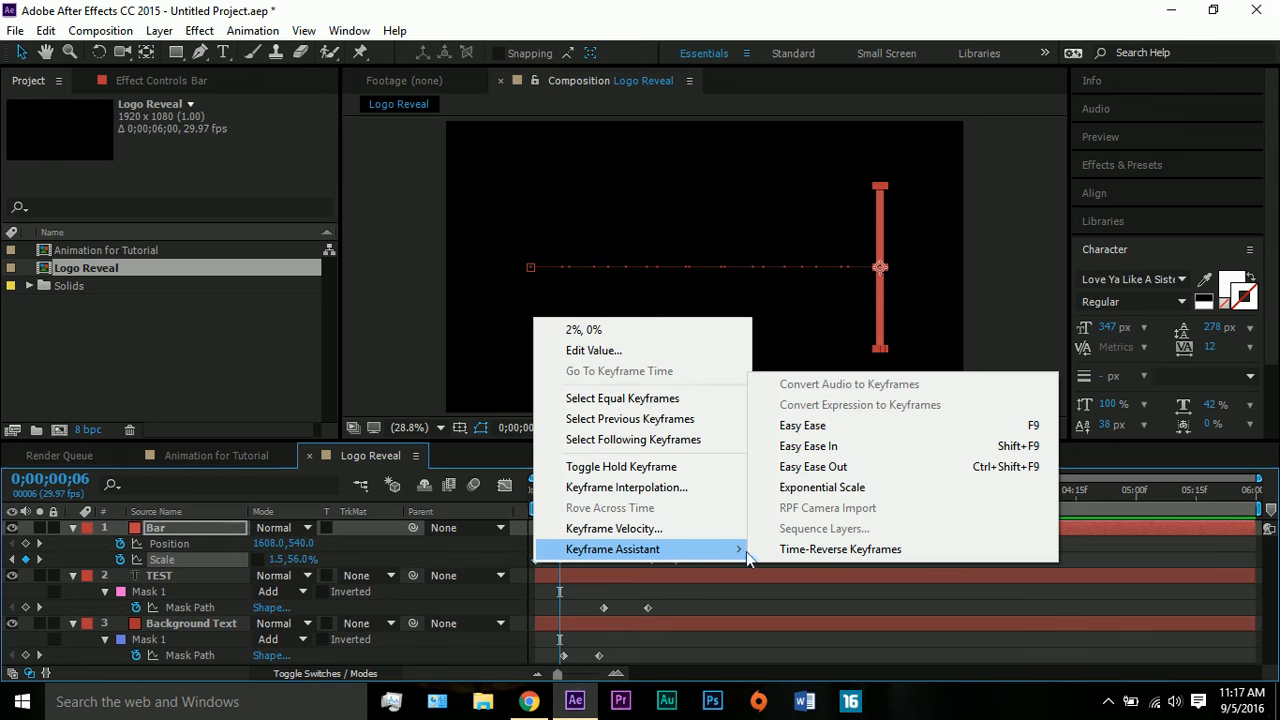
pyautogui.click(859, 430)
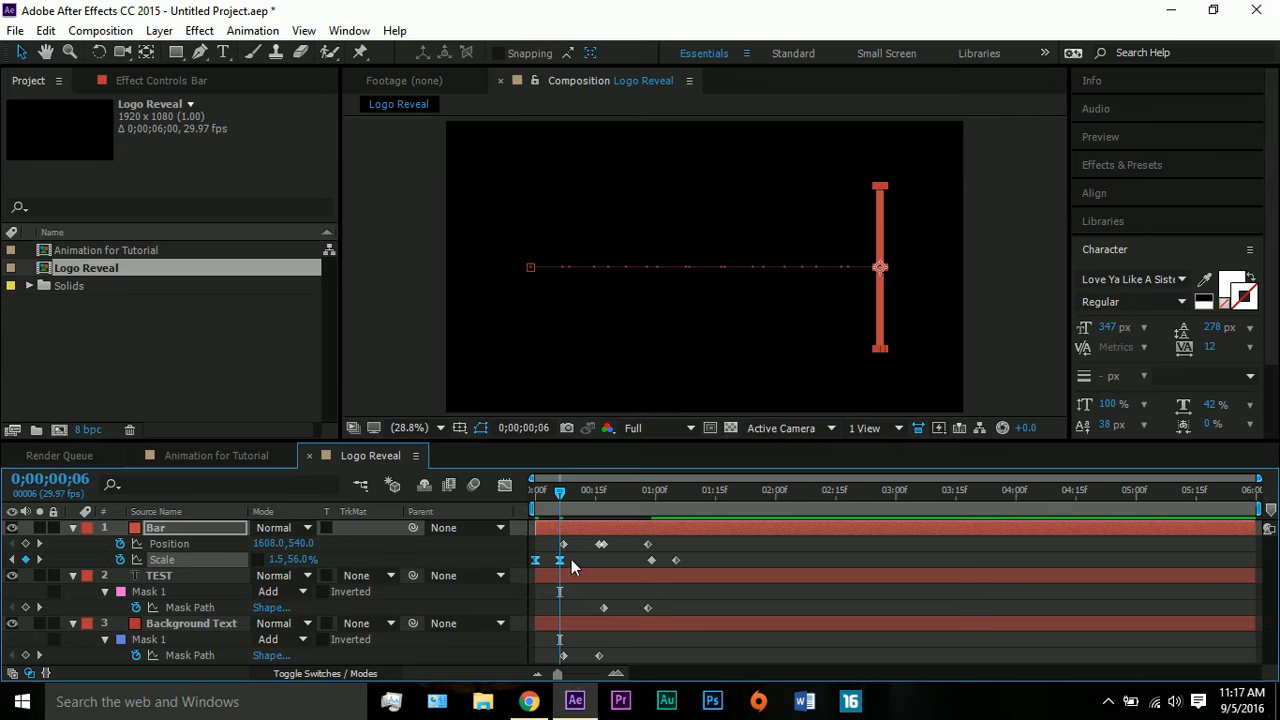
pyautogui.moveTo(565, 502); pyautogui.dragTo(532, 488)
pyautogui.press('space')
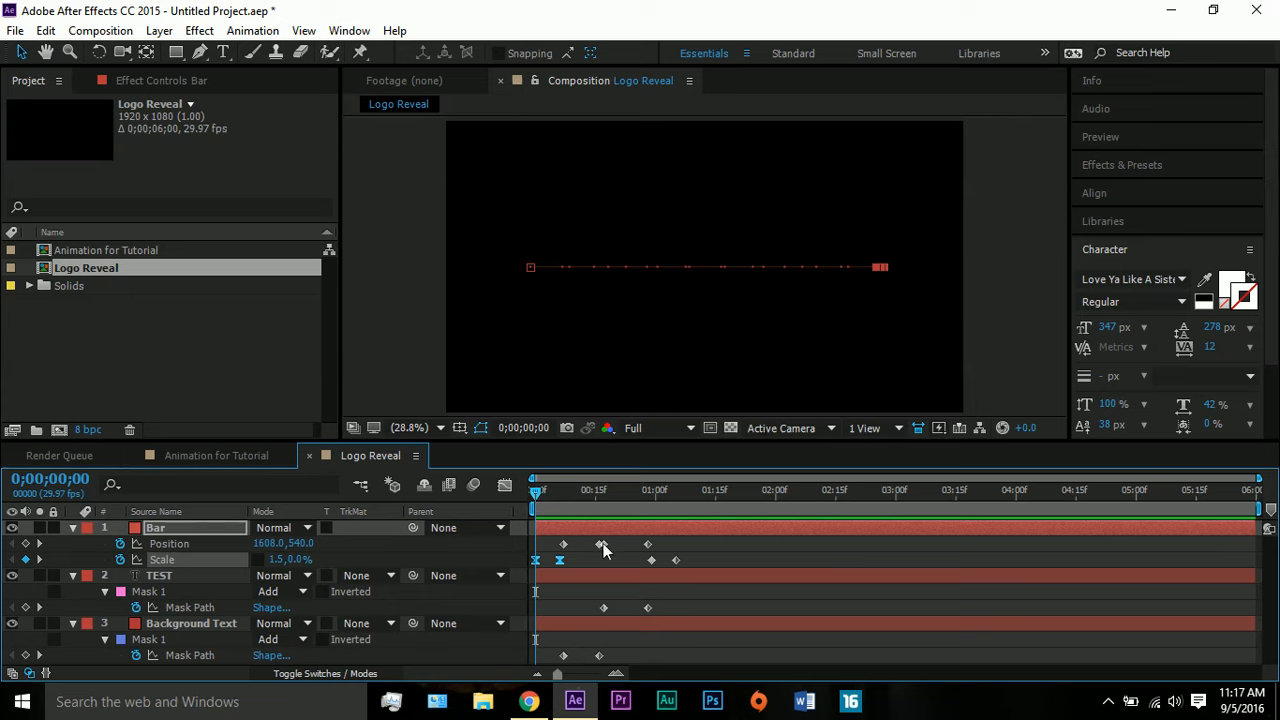
# Show the Bar layer's Scale curve in the Graph Editor, enlarged around its first two keyframes.
pyautogui.click(610, 550)
pyautogui.moveTo(578, 561); pyautogui.dragTo(516, 566)
pyautogui.click(504, 486)
pyautogui.click(504, 486)
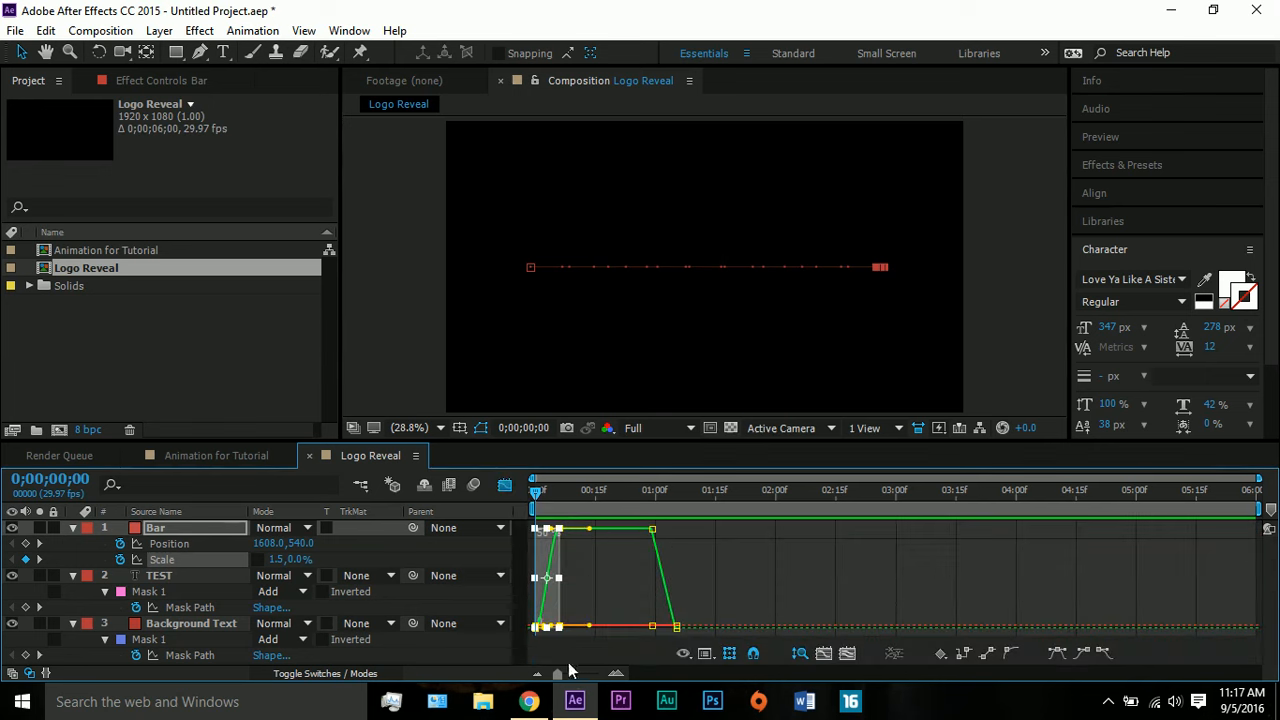
pyautogui.moveTo(560, 678); pyautogui.dragTo(595, 677)
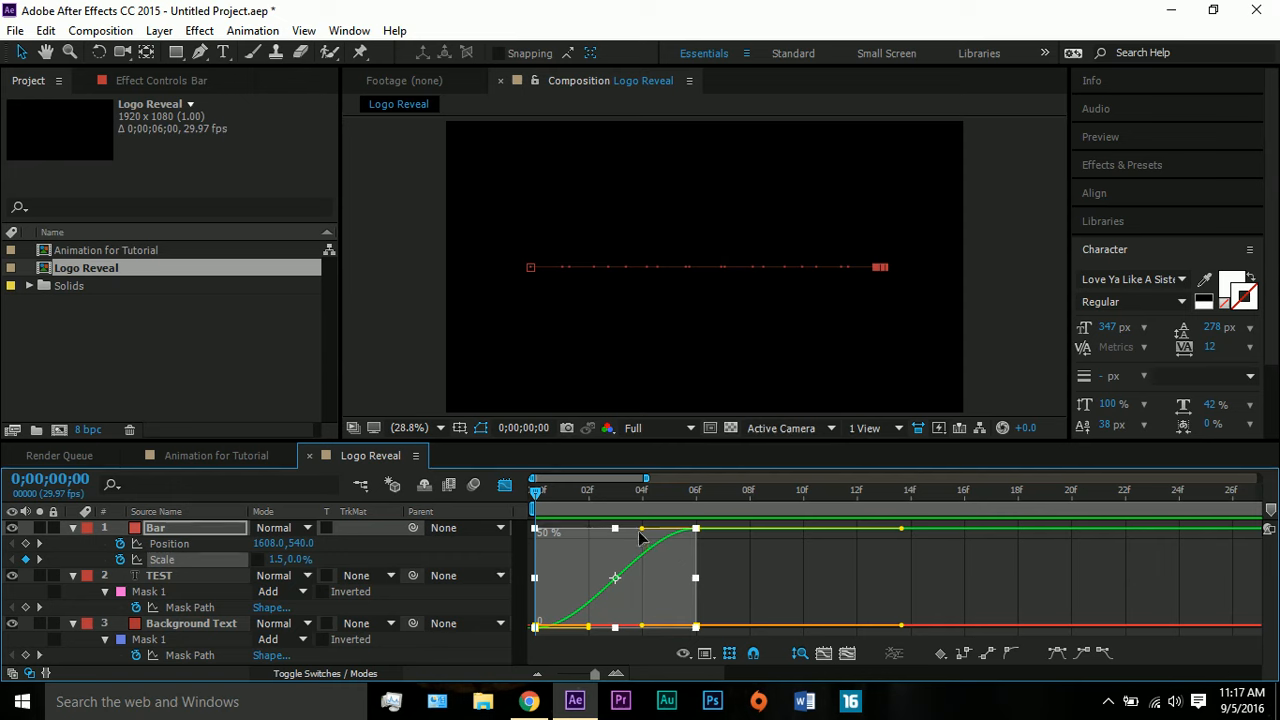
# Try steepening the Bar's vertical scale curve into its frame 6 keyframe, undo it, and return to the keyframe view.
pyautogui.click(690, 550)
pyautogui.click(695, 530)
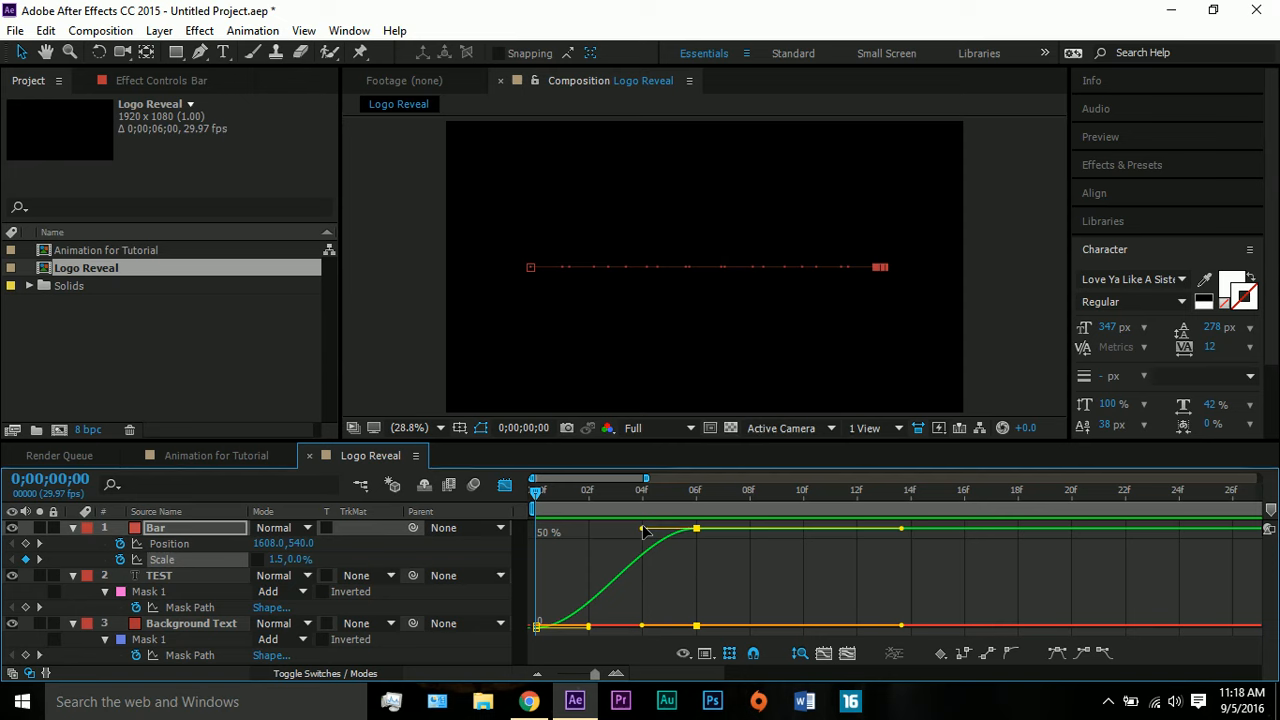
pyautogui.moveTo(645, 531); pyautogui.dragTo(687, 603)
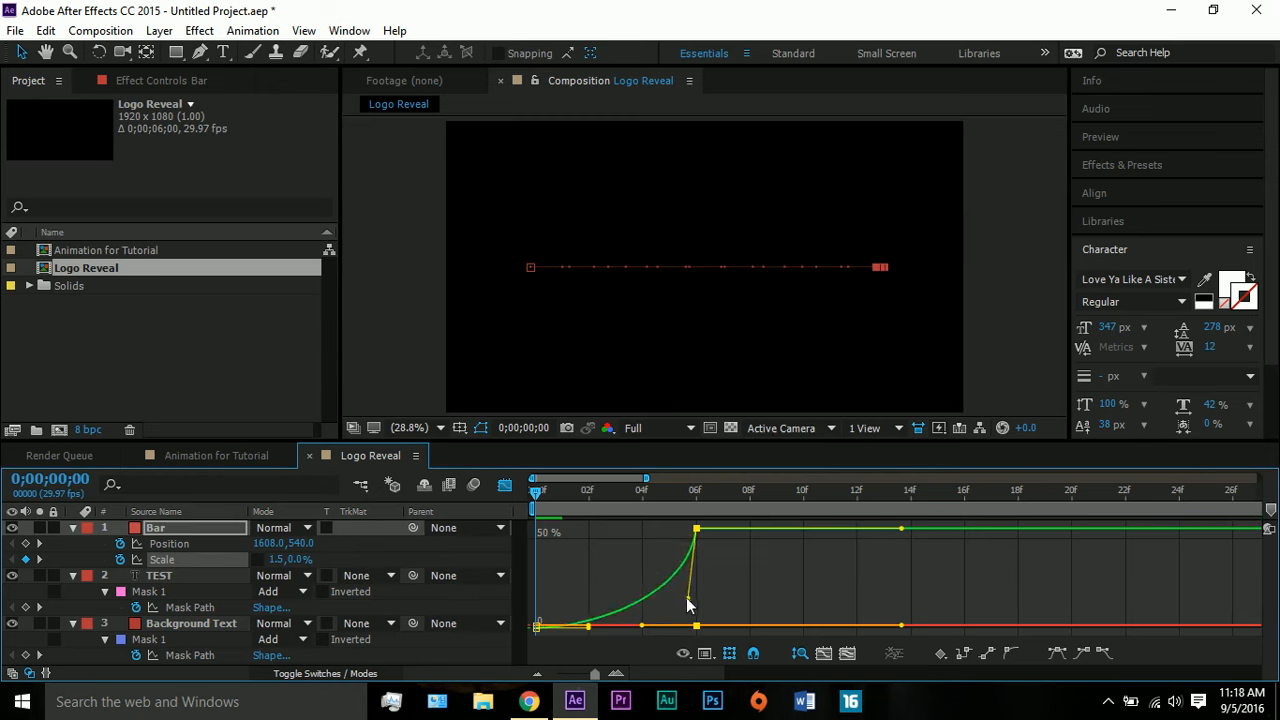
pyautogui.moveTo(687, 603)
pyautogui.mouseDown()
pyautogui.moveTo(632, 548)
pyautogui.moveTo(690, 525)
pyautogui.moveTo(695, 498)
pyautogui.moveTo(693, 585)
pyautogui.mouseUp()
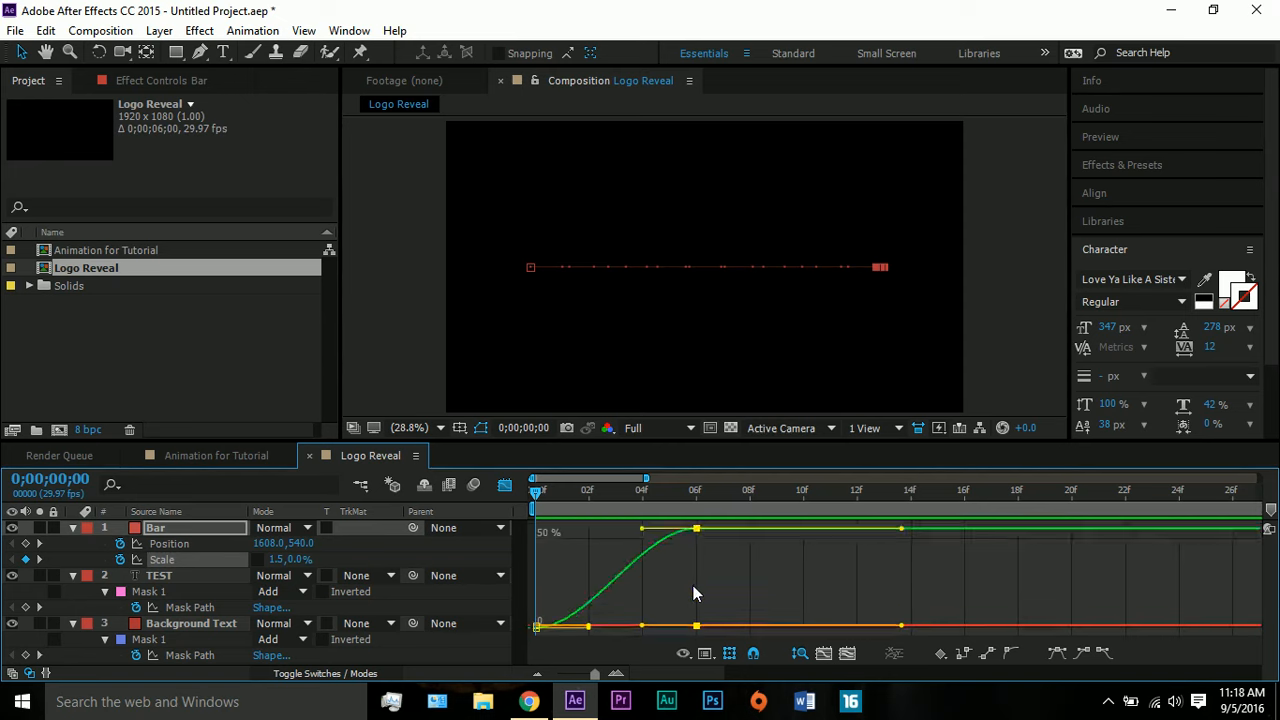
pyautogui.click(504, 485)
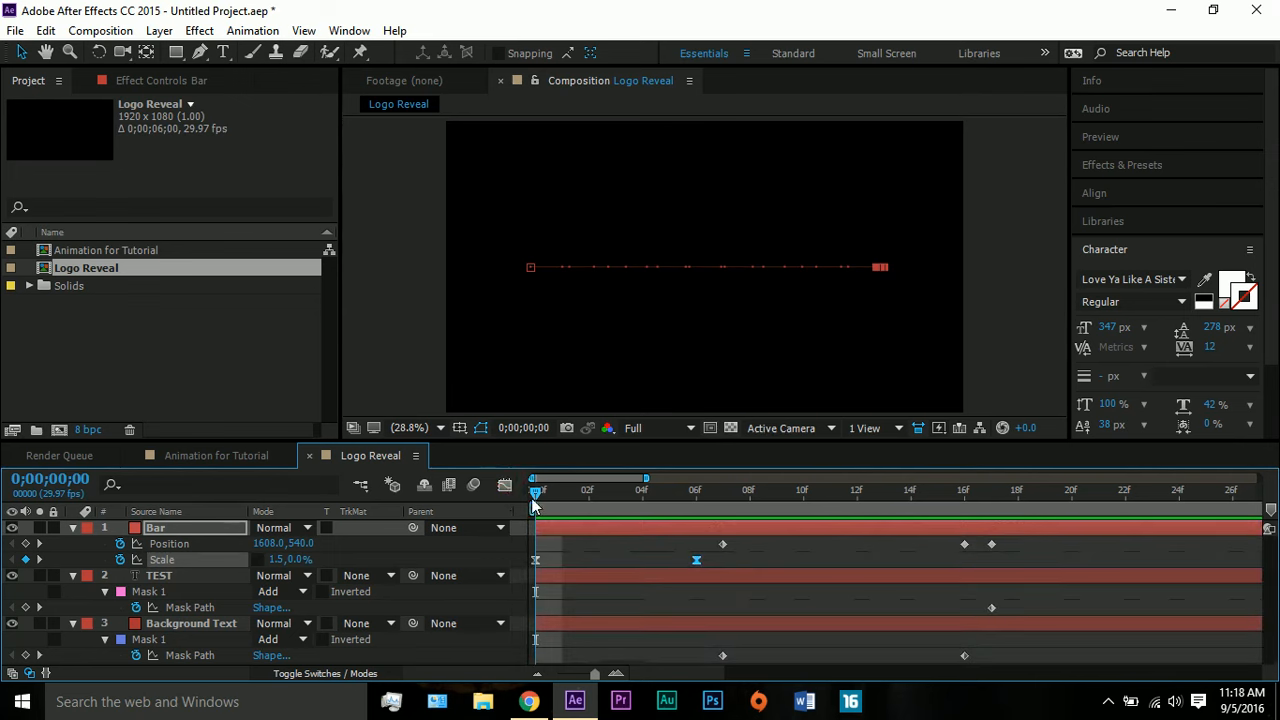
# Apply Easy Ease to all Position, Scale and Mask Path keyframes of the Bar, TEST and Background Text layers.
pyautogui.moveTo(531, 498); pyautogui.dragTo(1016, 470)
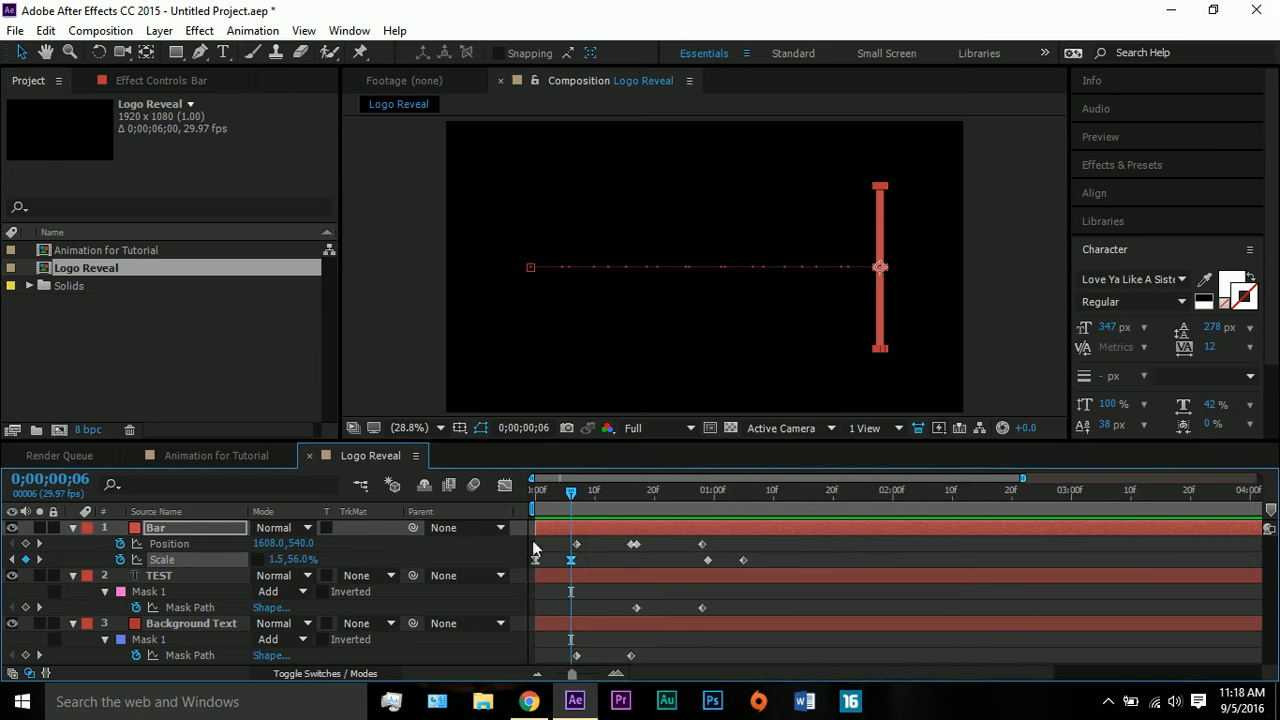
pyautogui.moveTo(532, 540); pyautogui.dragTo(765, 659)
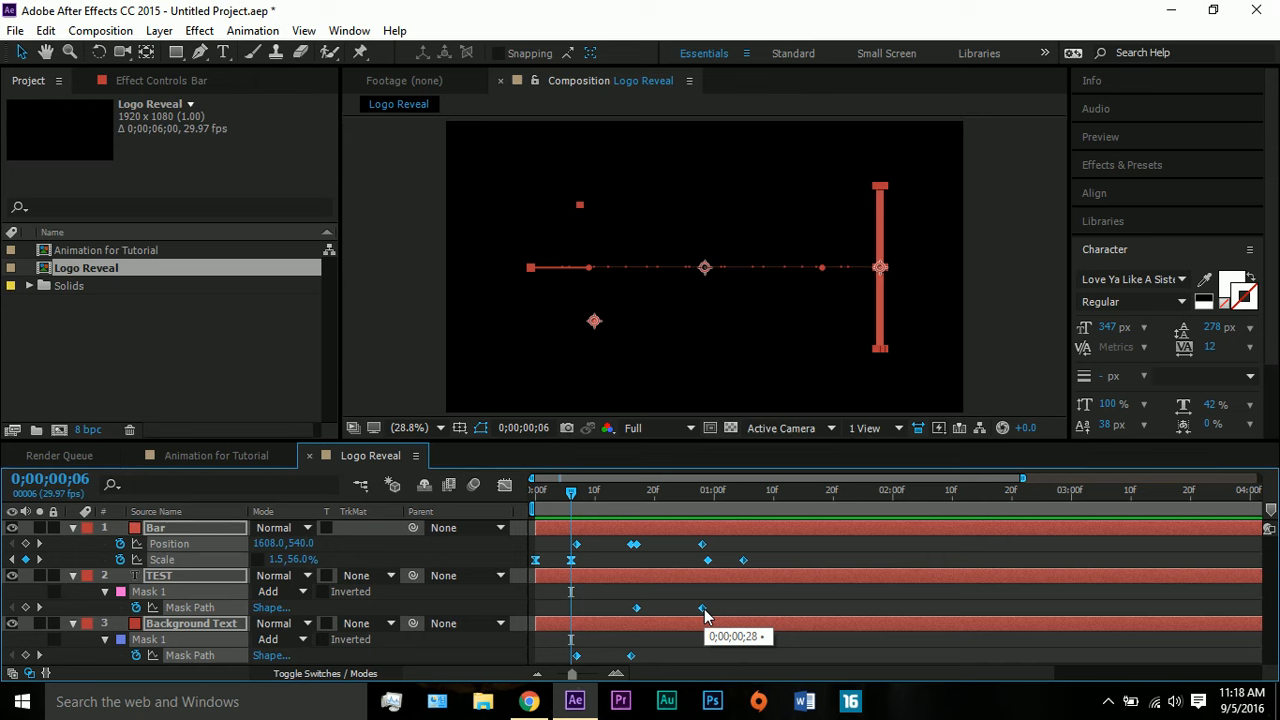
pyautogui.rightClick(705, 608)
pyautogui.moveTo(707, 598)
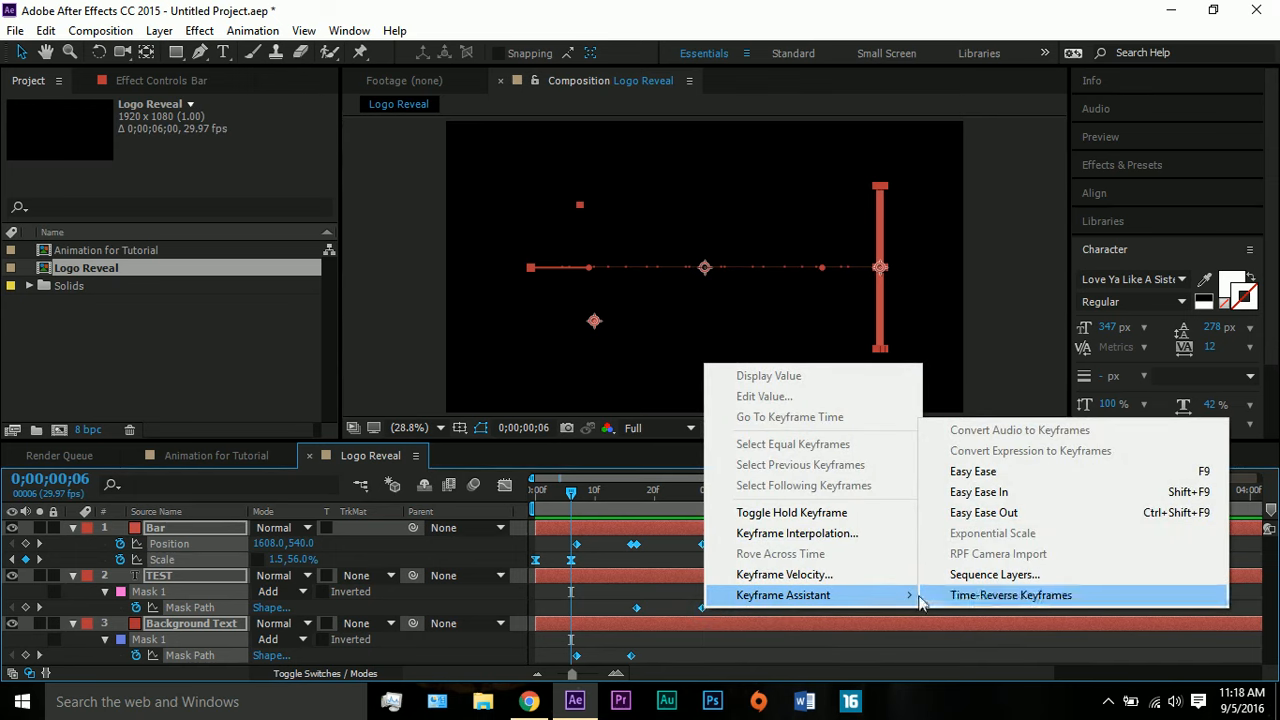
pyautogui.click(1000, 492)
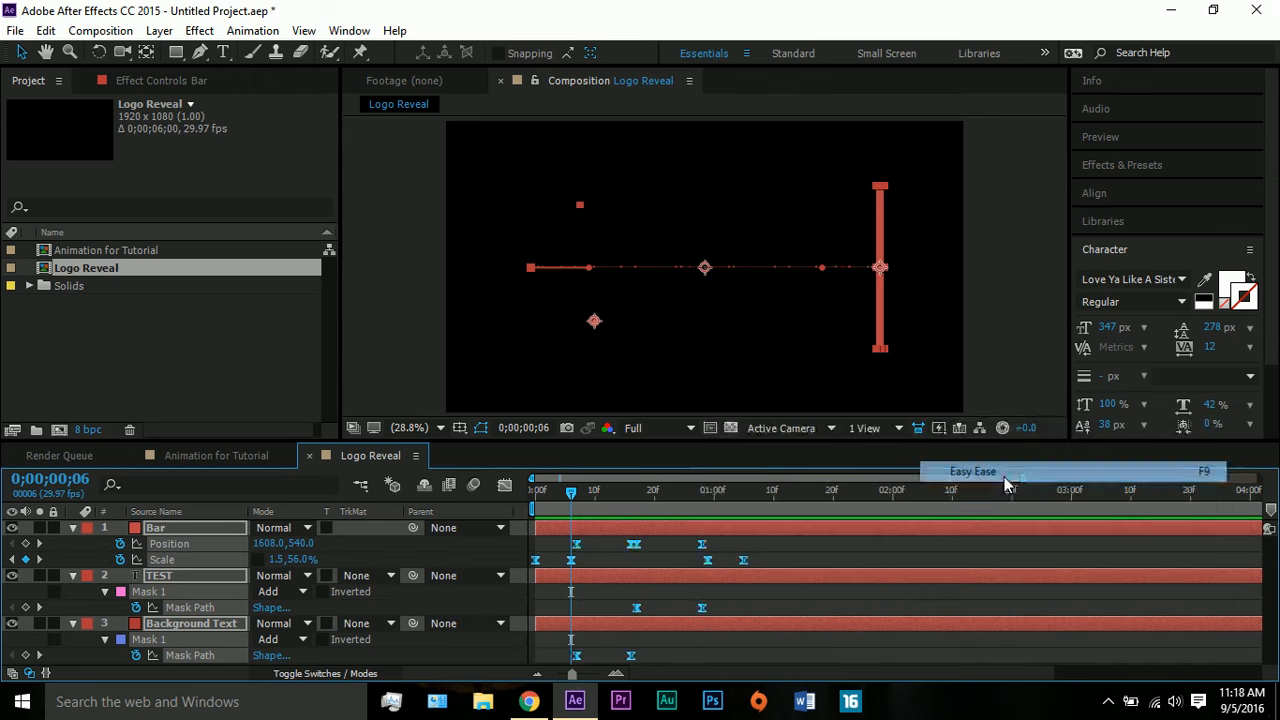
pyautogui.click(678, 596)
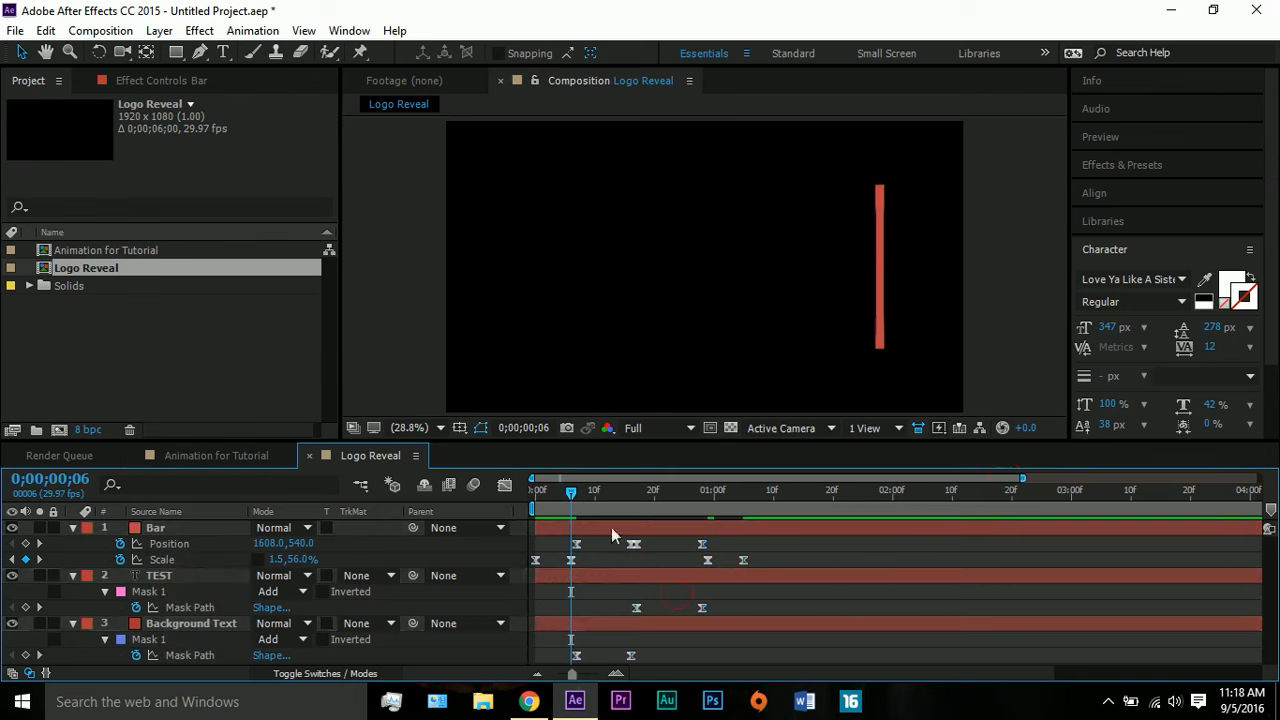
# Play the eased logo reveal from the start several times and scrub through the bar's opening growth.
pyautogui.moveTo(557, 496); pyautogui.dragTo(519, 494)
pyautogui.press('space')
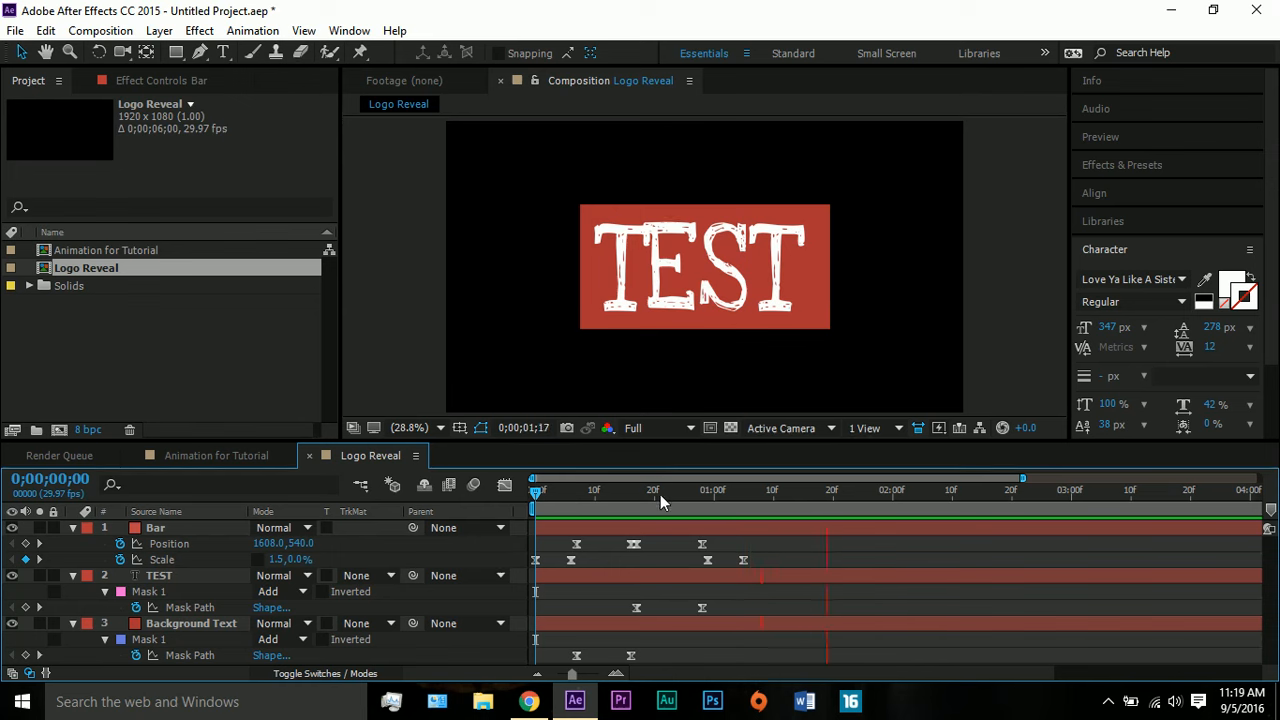
pyautogui.press('space')
pyautogui.press('space')
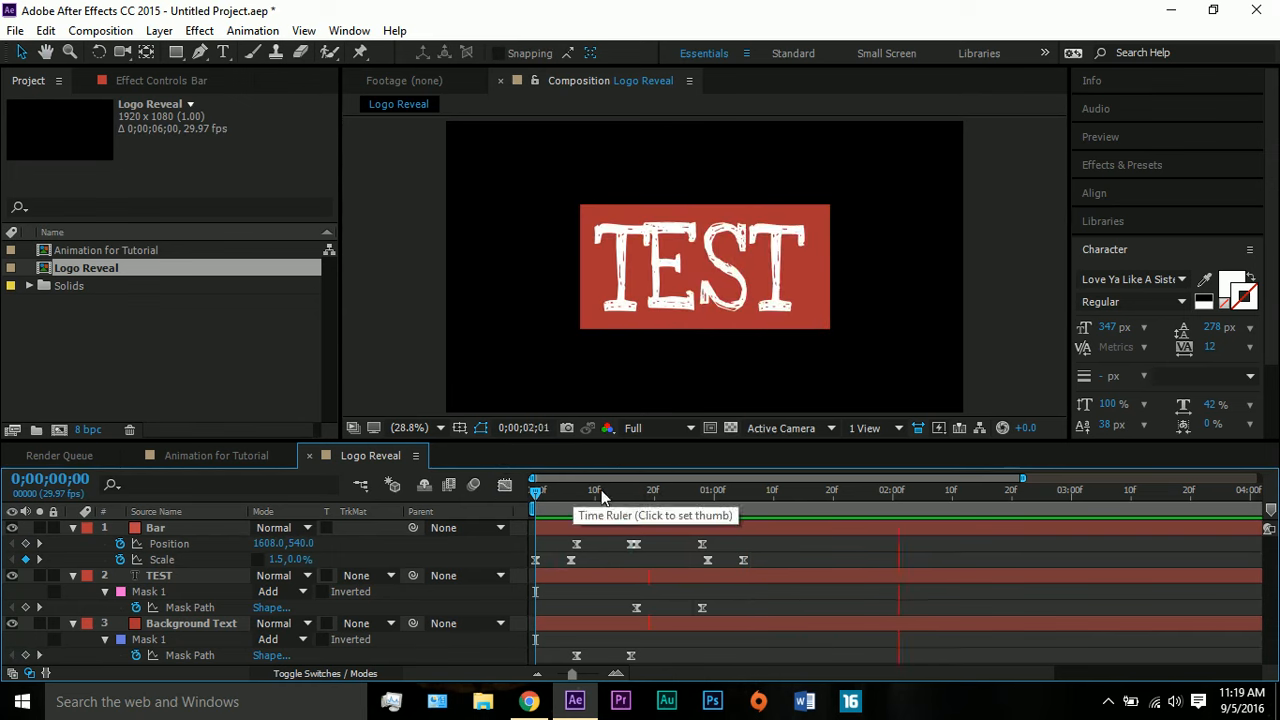
pyautogui.moveTo(566, 494); pyautogui.dragTo(533, 493)
pyautogui.press('space')
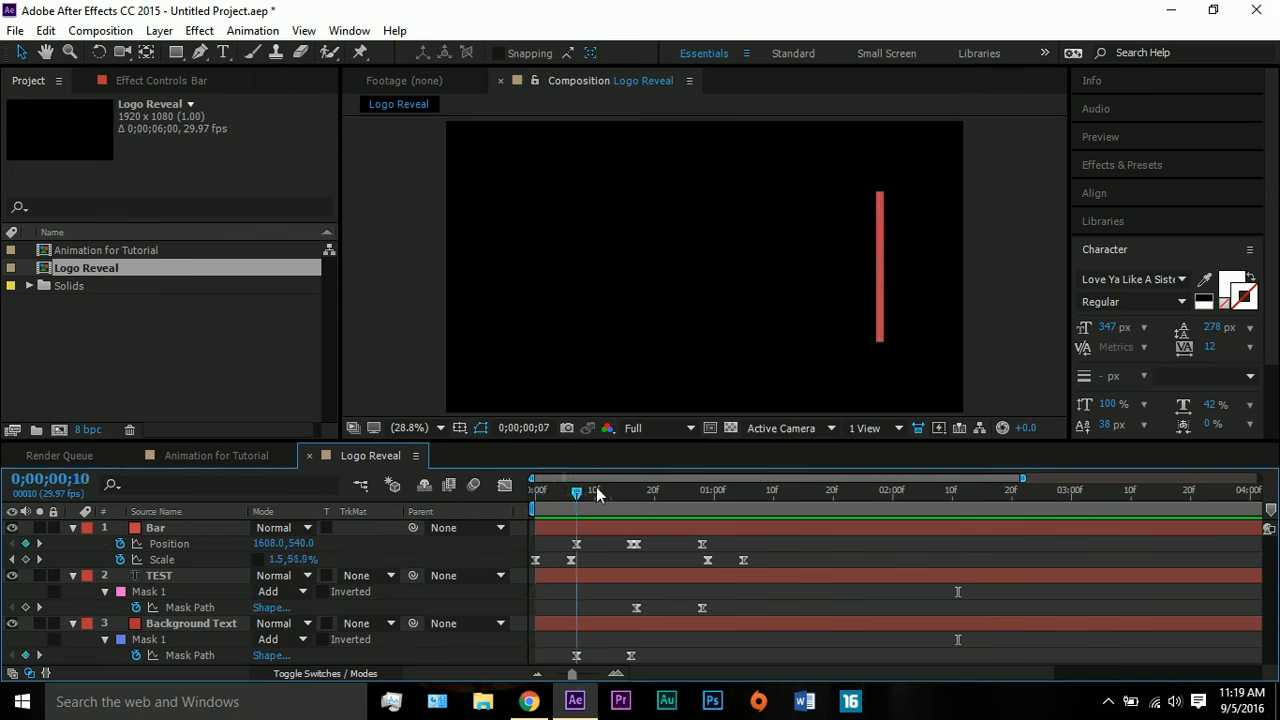
pyautogui.moveTo(672, 491); pyautogui.dragTo(530, 491)
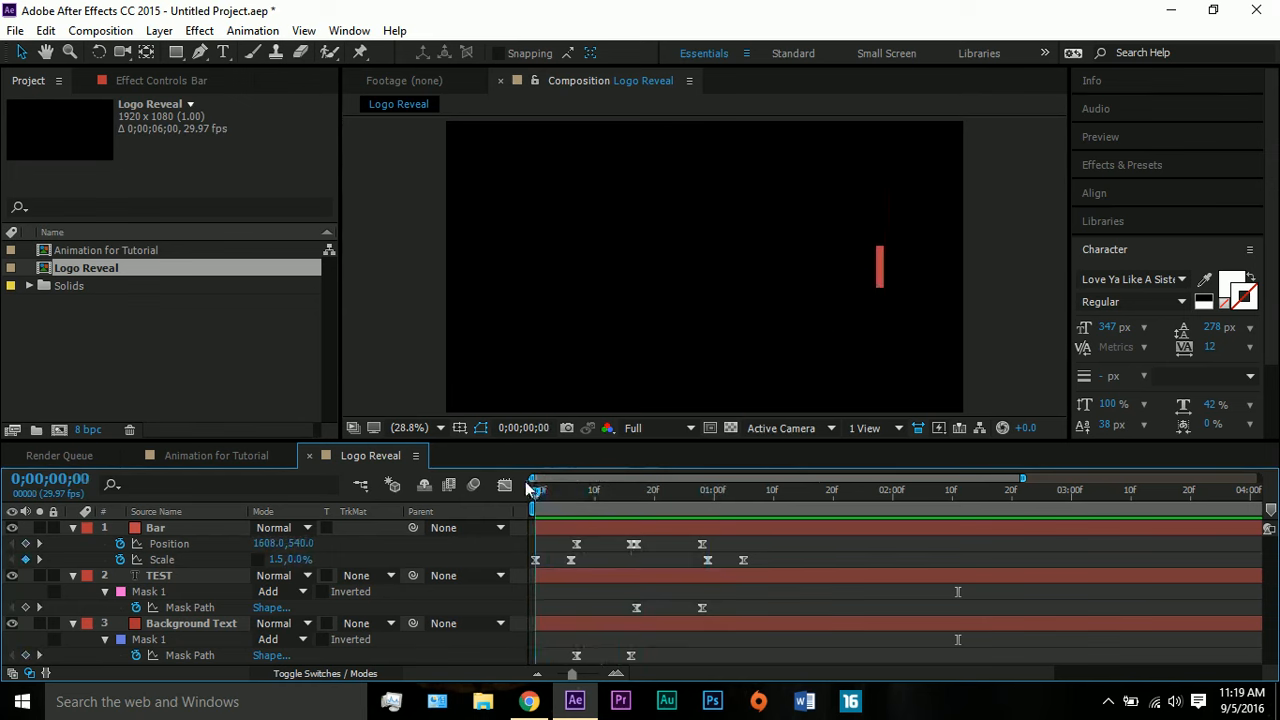
pyautogui.press('space')
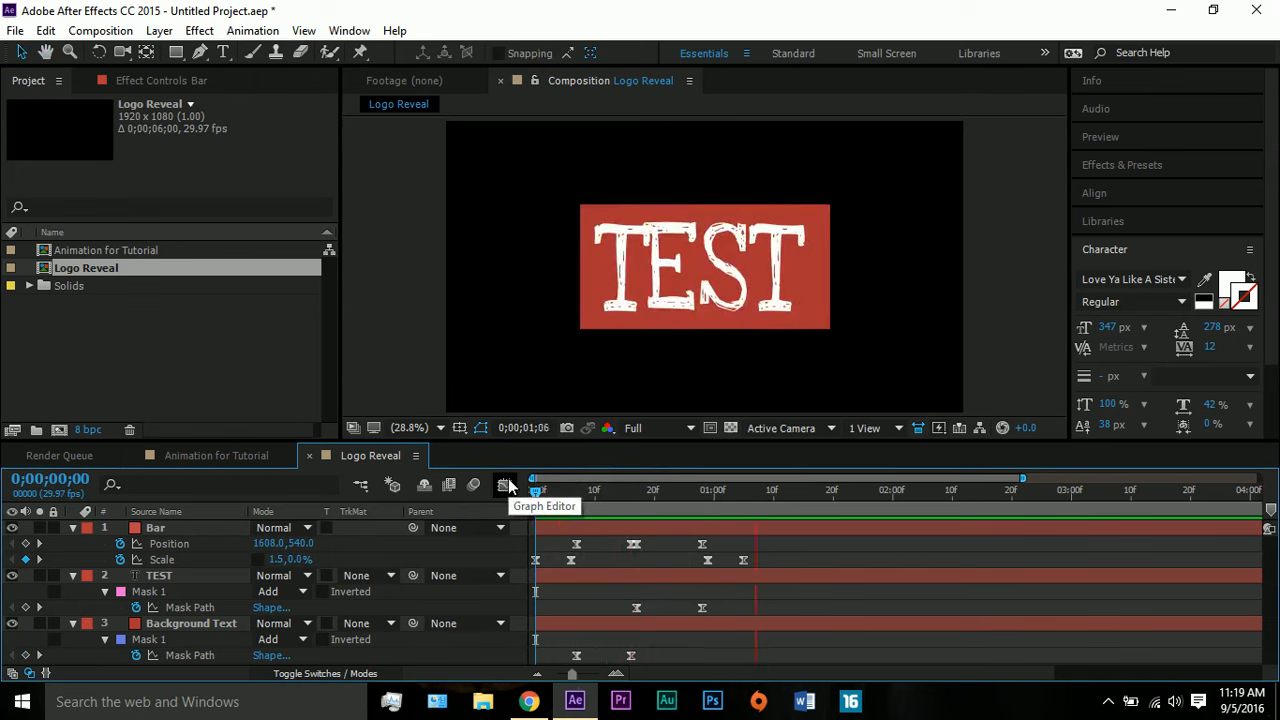
pyautogui.click(555, 493)
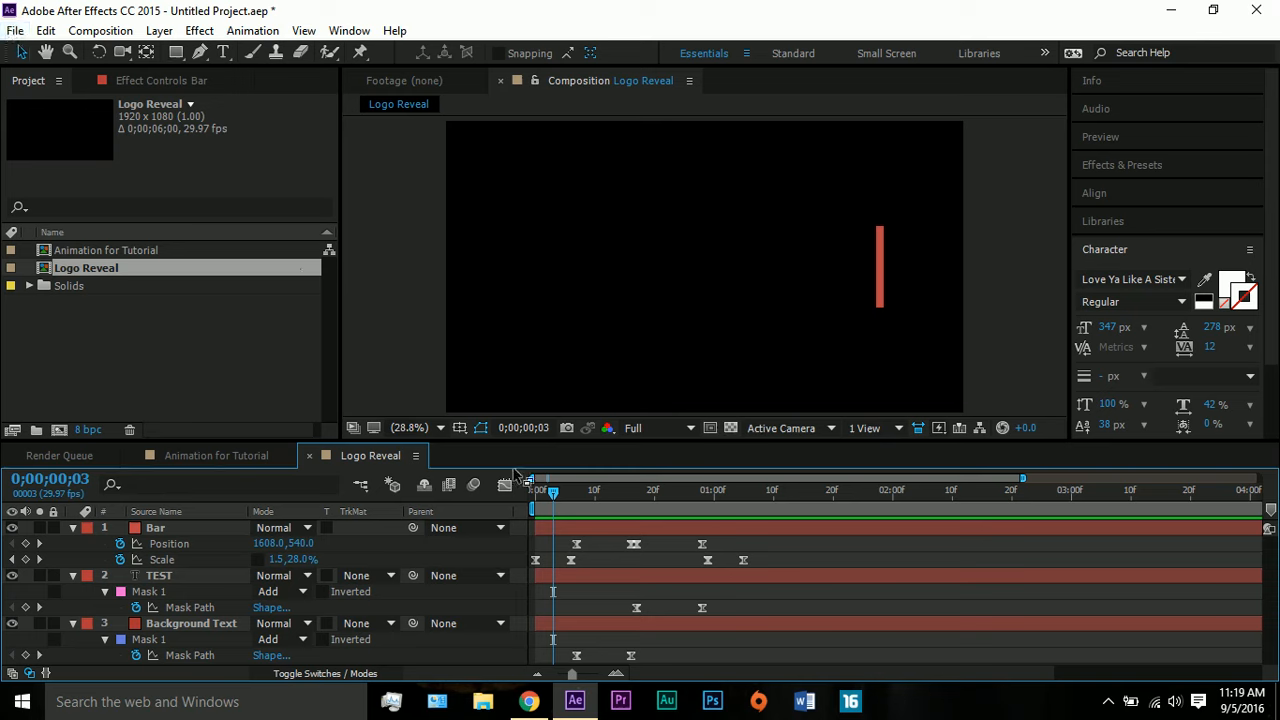
pyautogui.moveTo(551, 495); pyautogui.dragTo(568, 497)
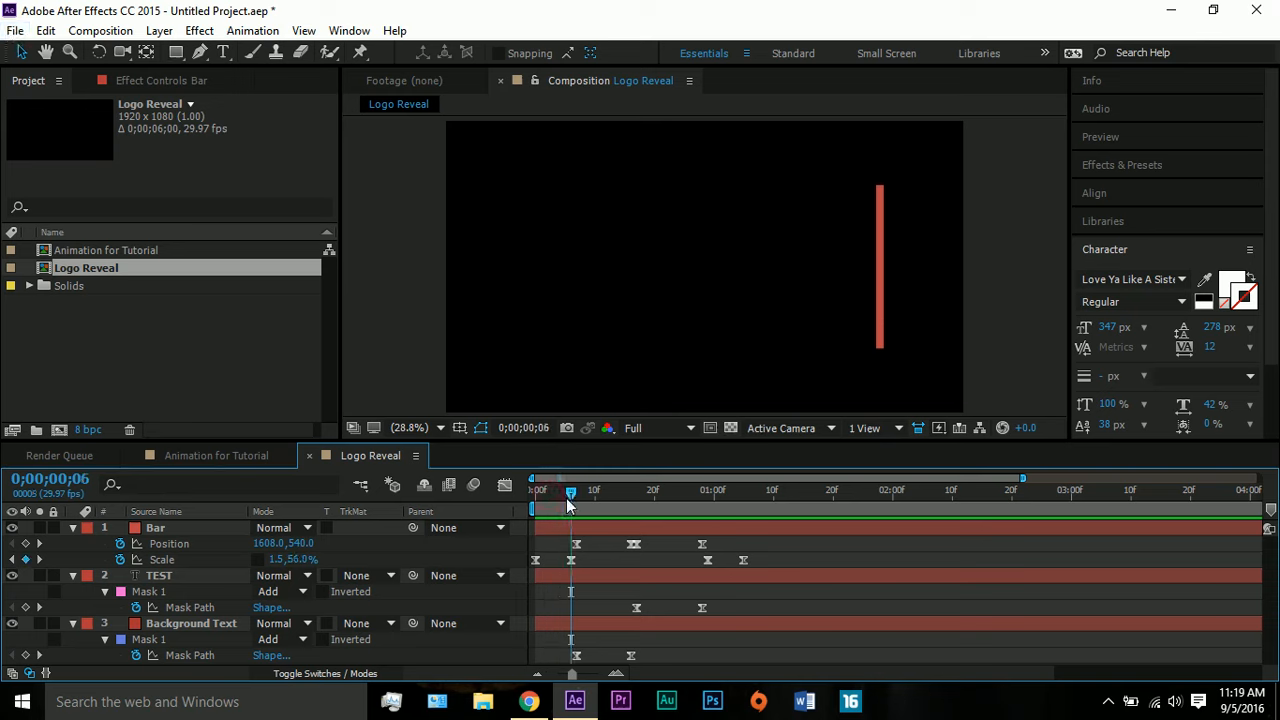
# Add the Logo Reveal composition to the render queue and accept render settings of Best quality and Full resolution.
pyautogui.click(12, 30)
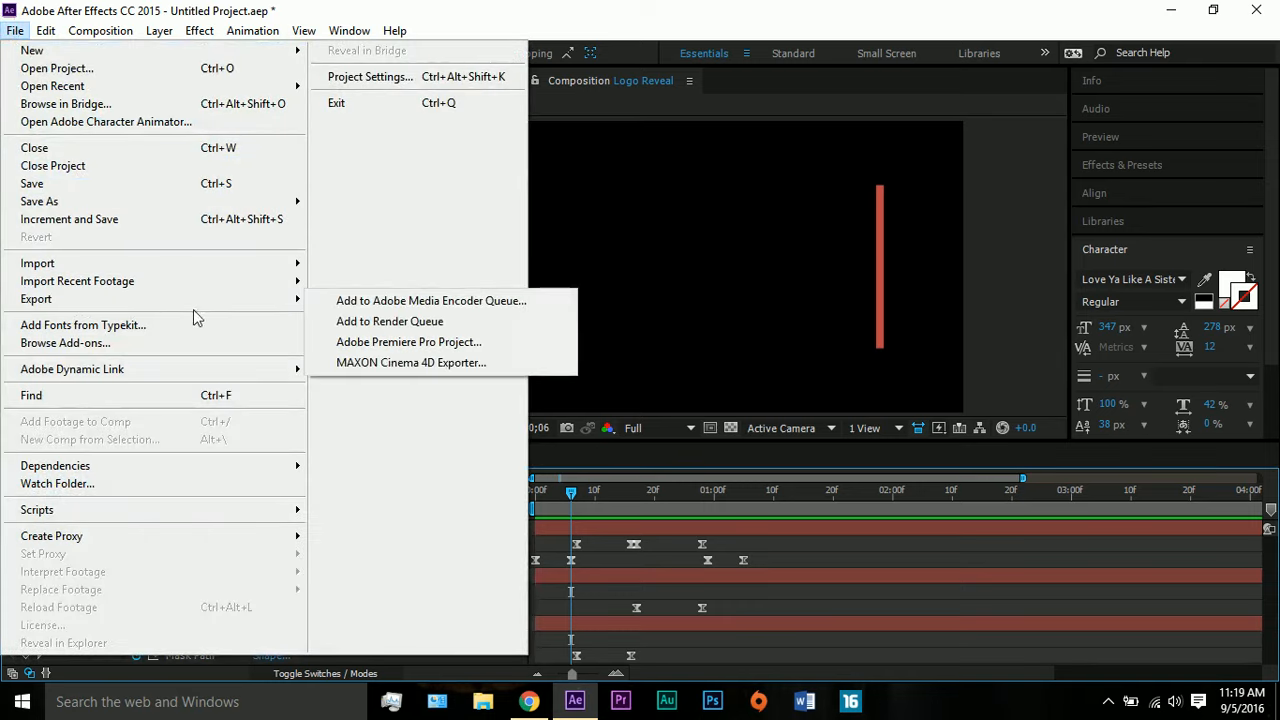
pyautogui.moveTo(281, 305)
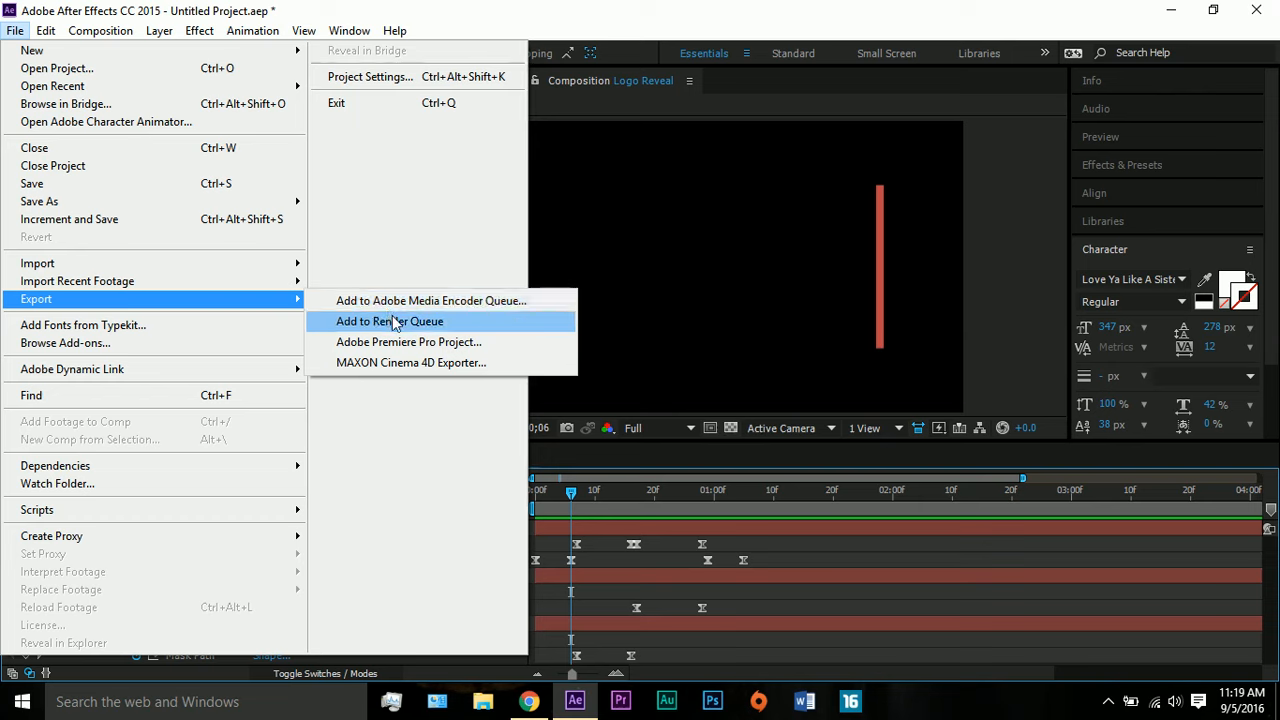
pyautogui.click(463, 322)
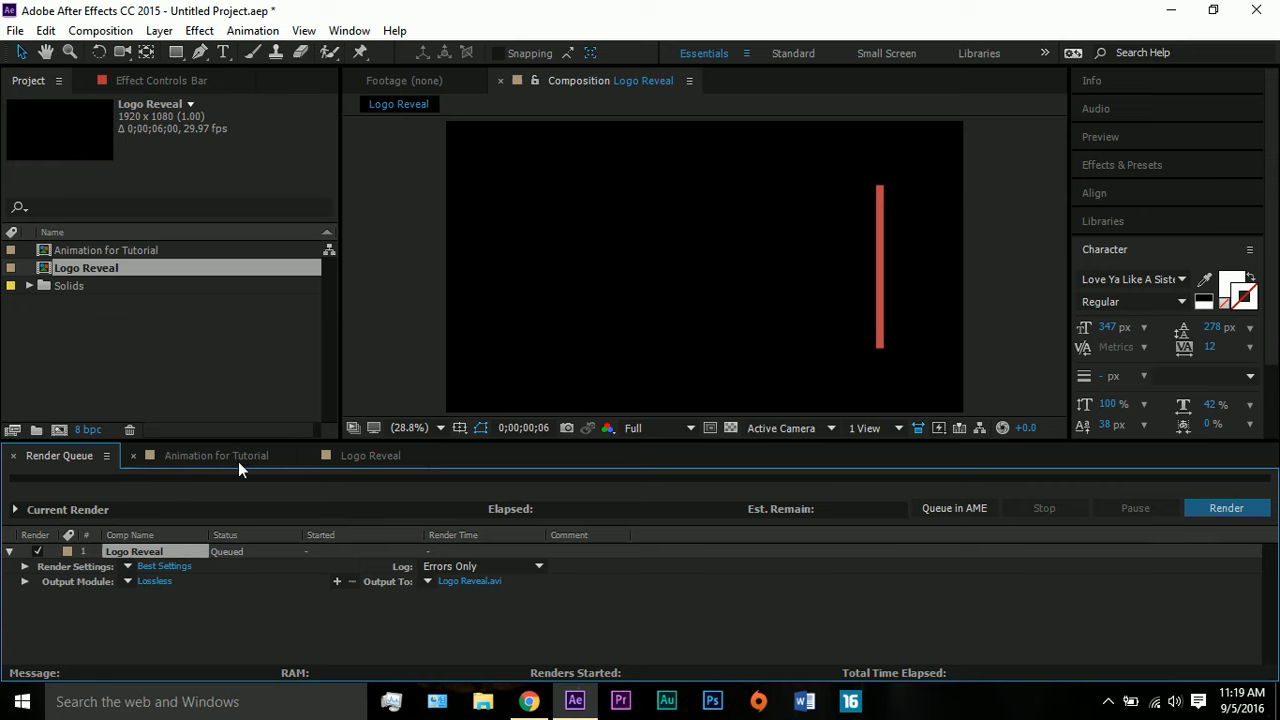
pyautogui.click(131, 619)
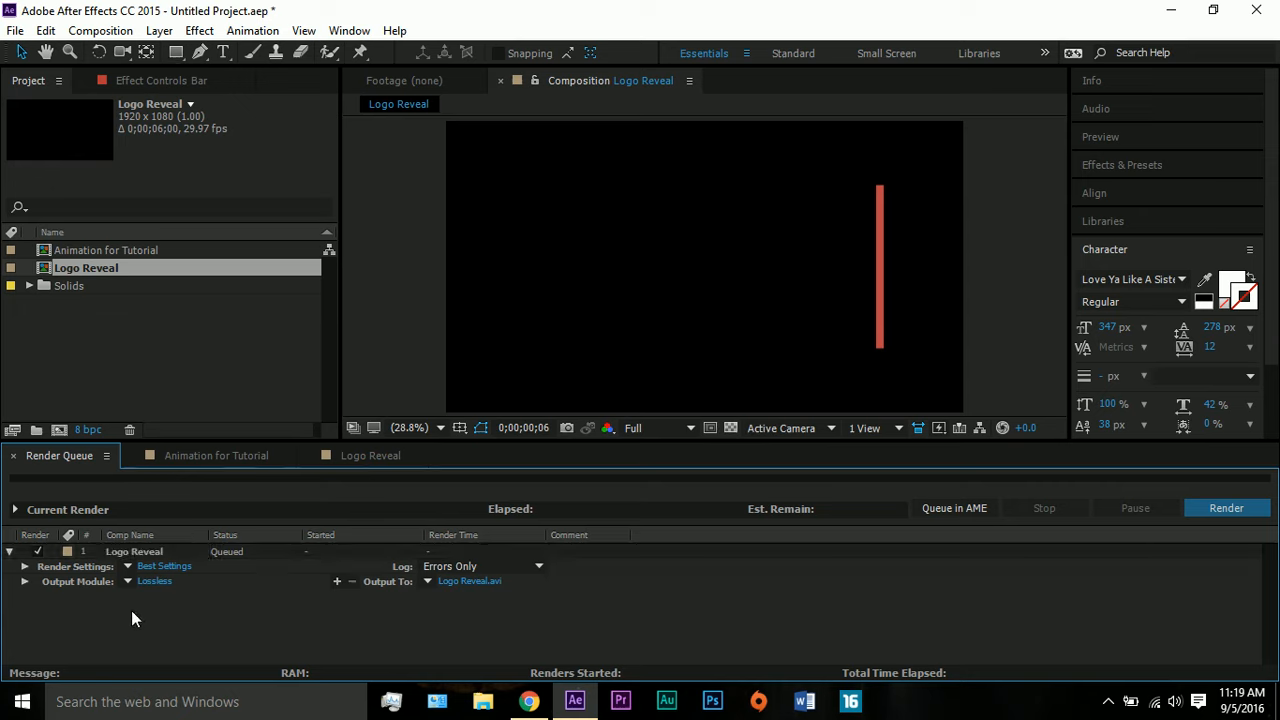
pyautogui.click(138, 551)
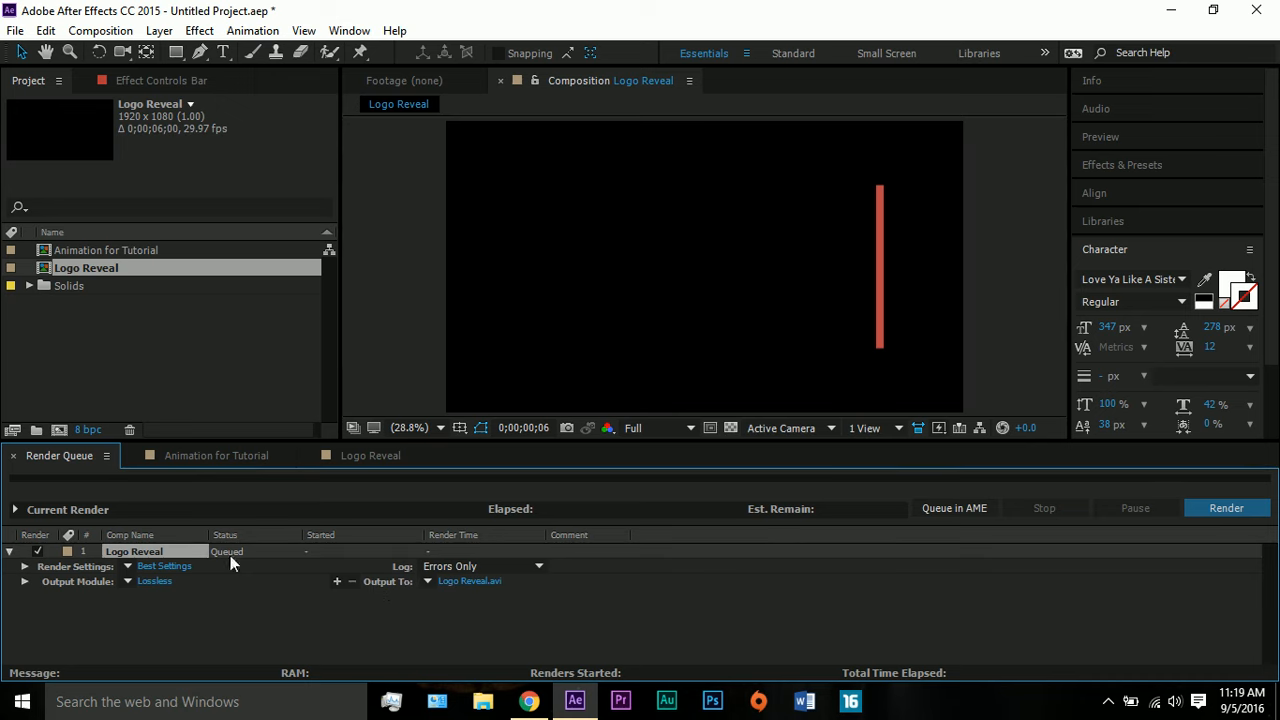
pyautogui.click(164, 566)
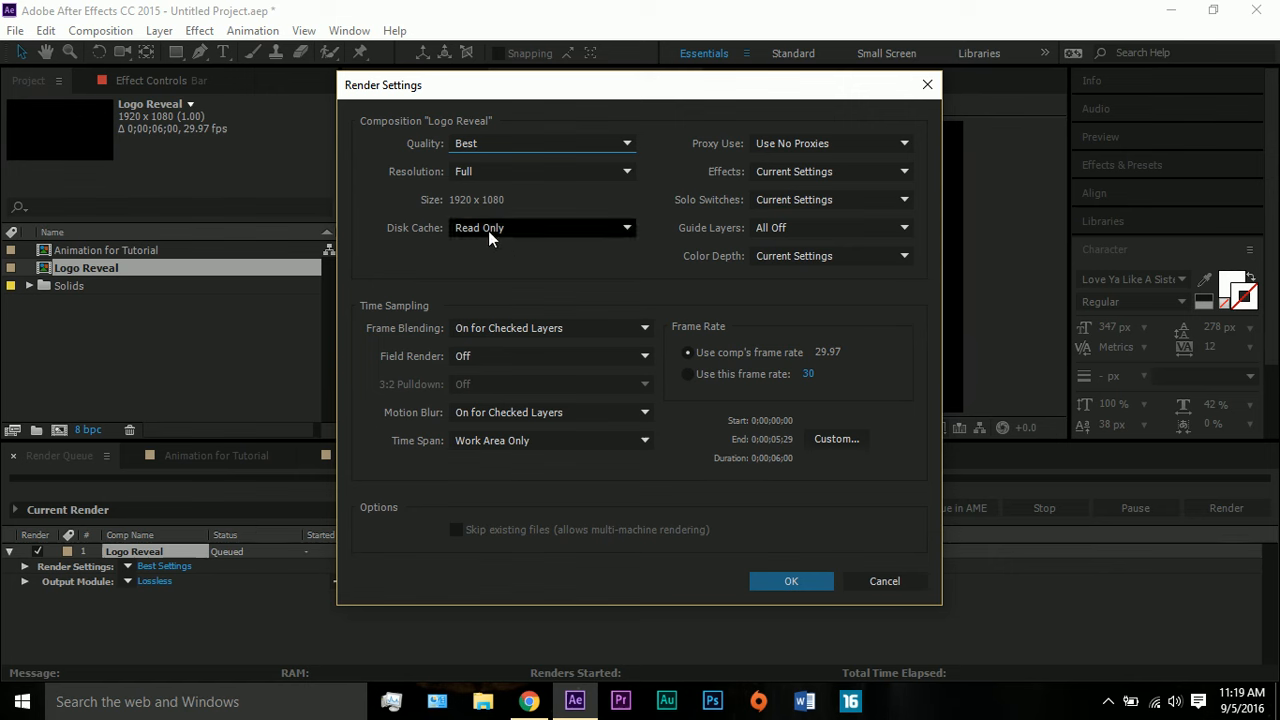
pyautogui.click(821, 580)
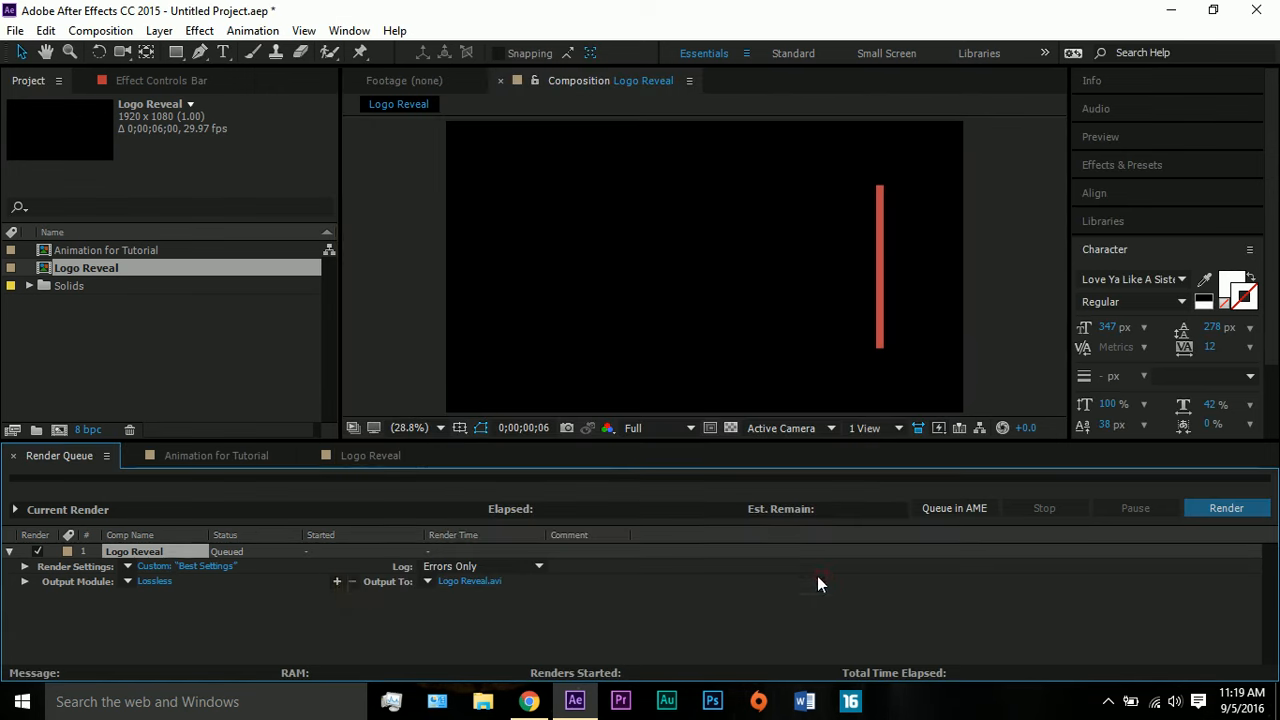
pyautogui.click(152, 581)
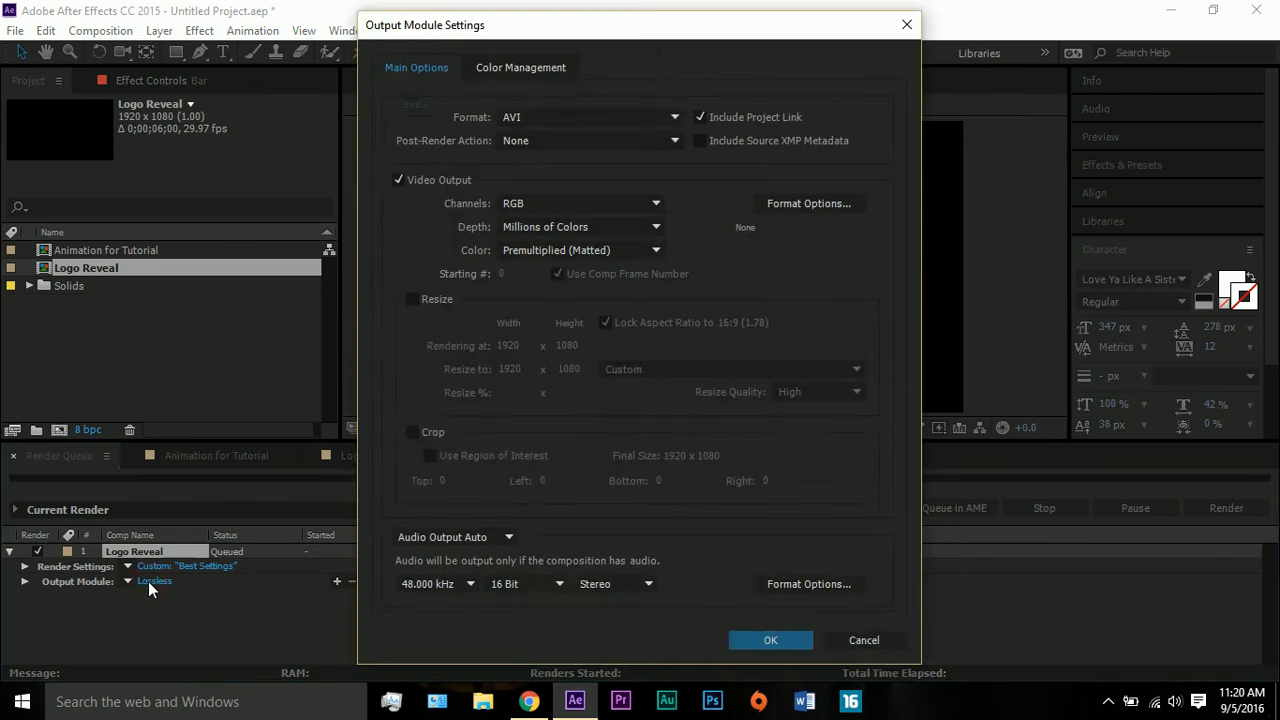
pyautogui.click(514, 117)
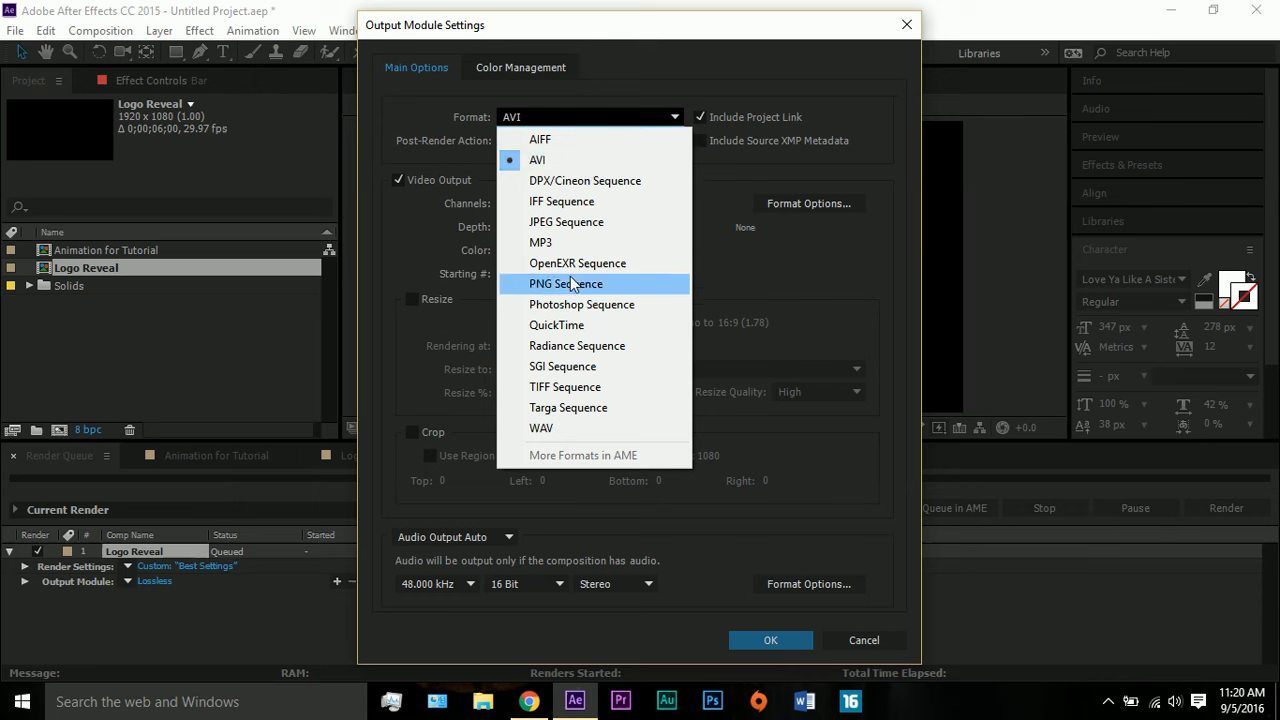
pyautogui.click(672, 330)
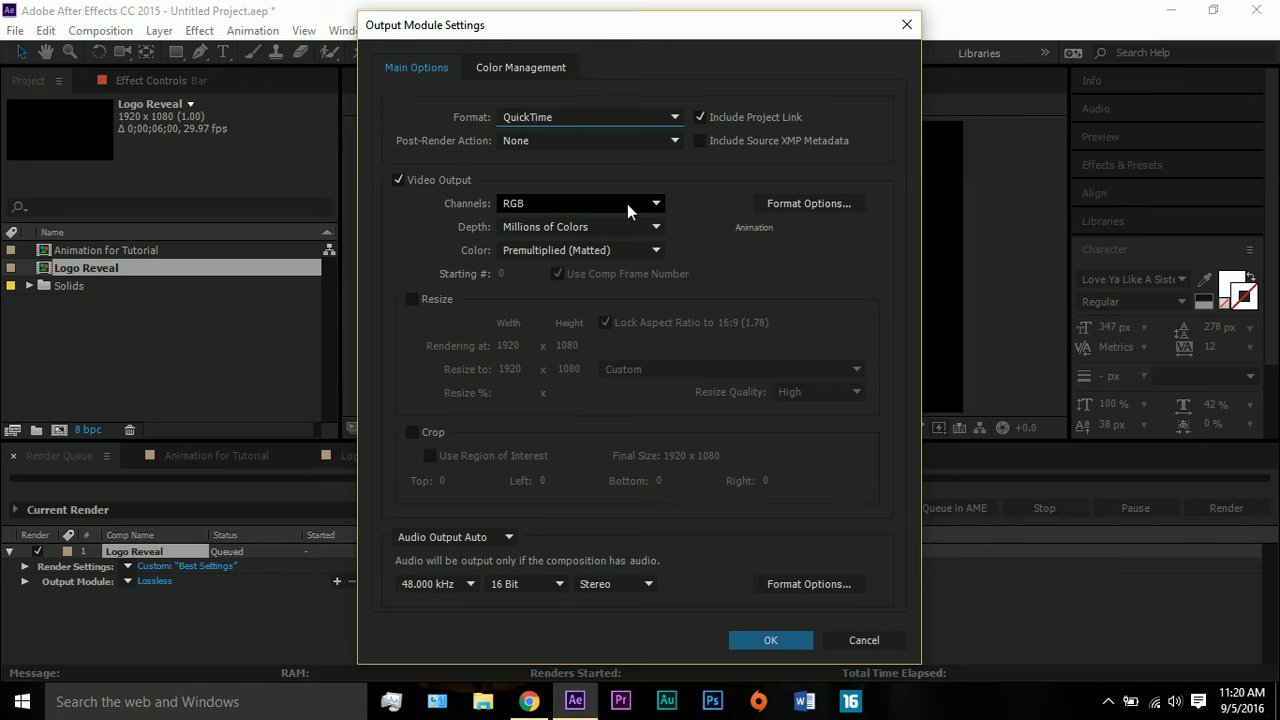
pyautogui.click(876, 640)
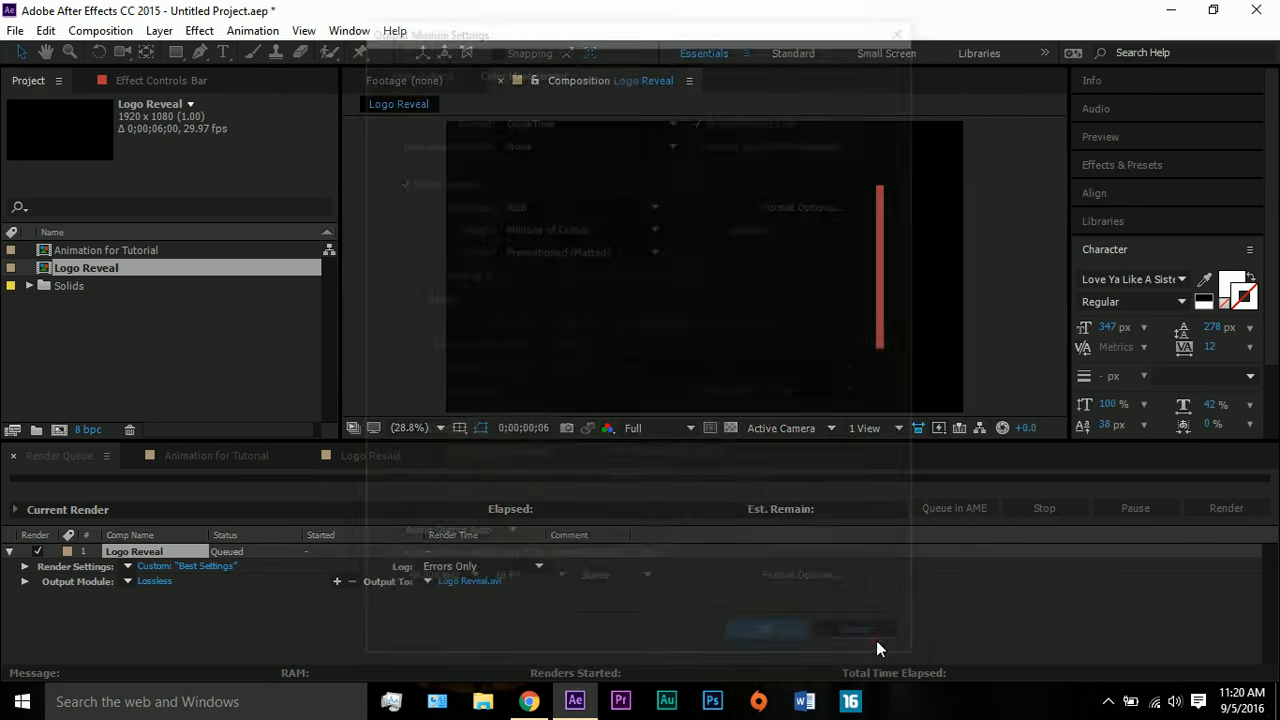
# Turn on the transparency grid for the Logo Reveal composition and preview the animation over it, ending at frame 28.
pyautogui.click(368, 457)
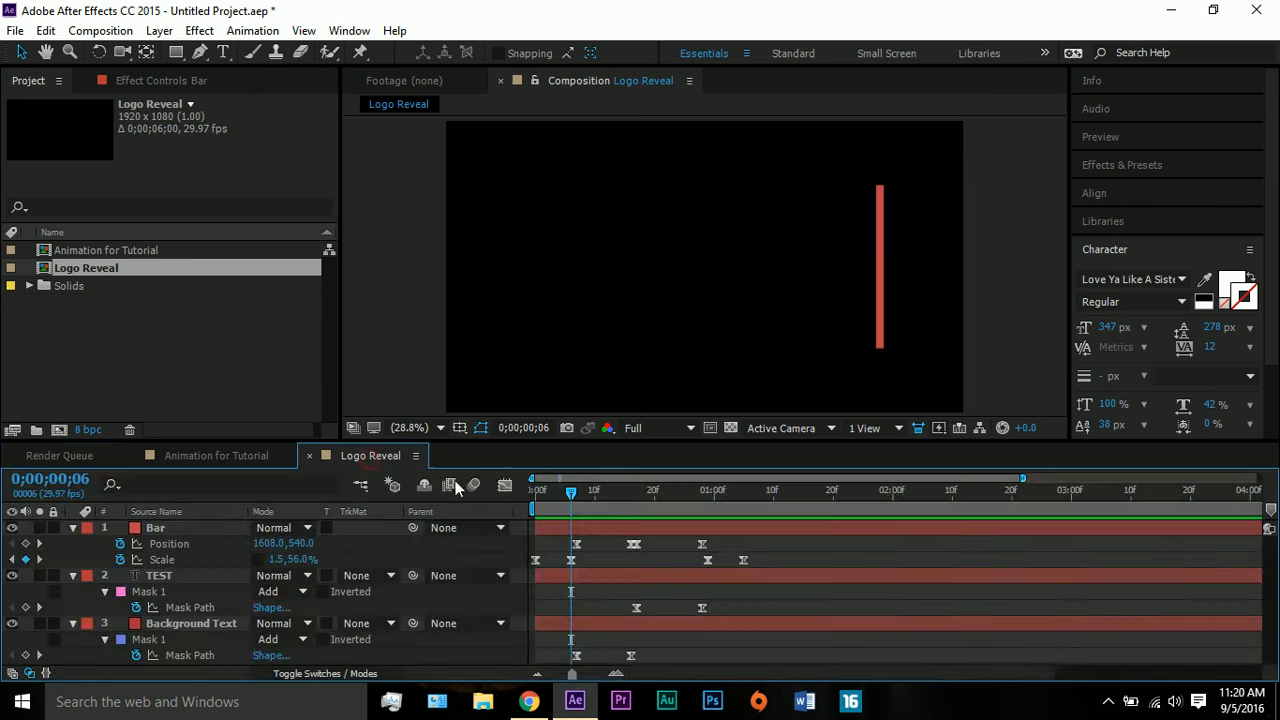
pyautogui.click(619, 491)
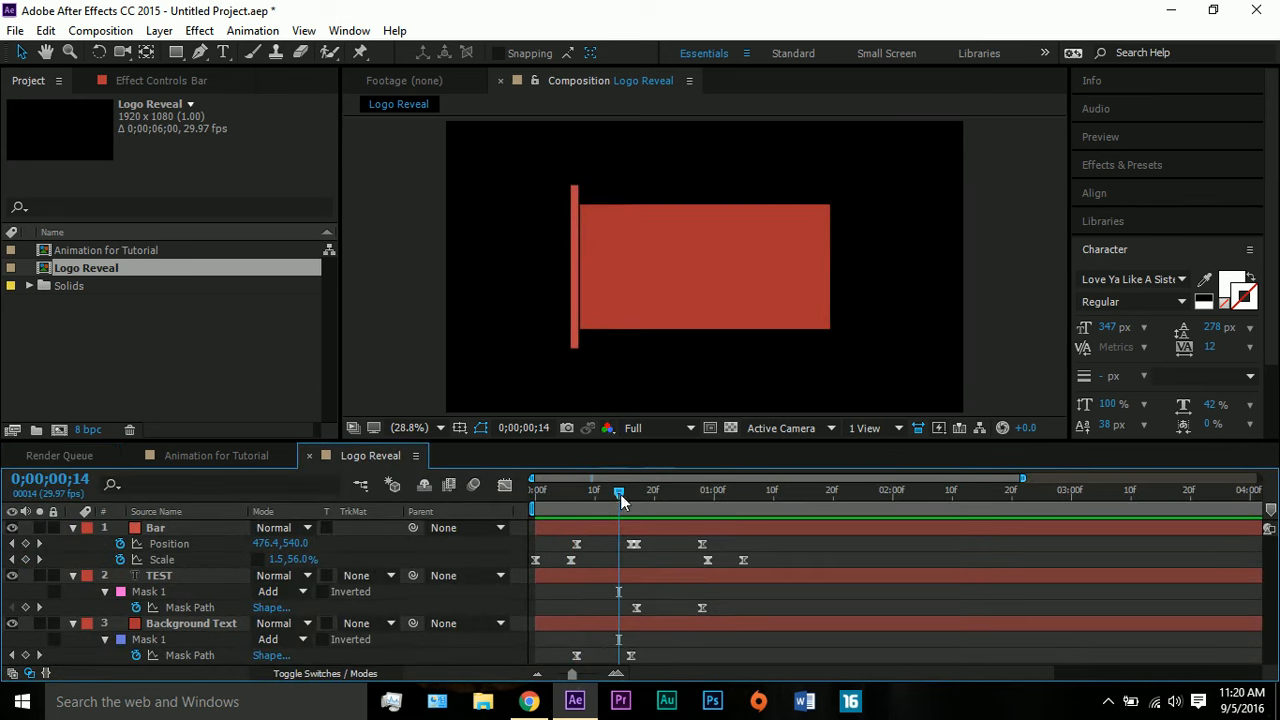
pyautogui.moveTo(620, 494); pyautogui.dragTo(626, 495)
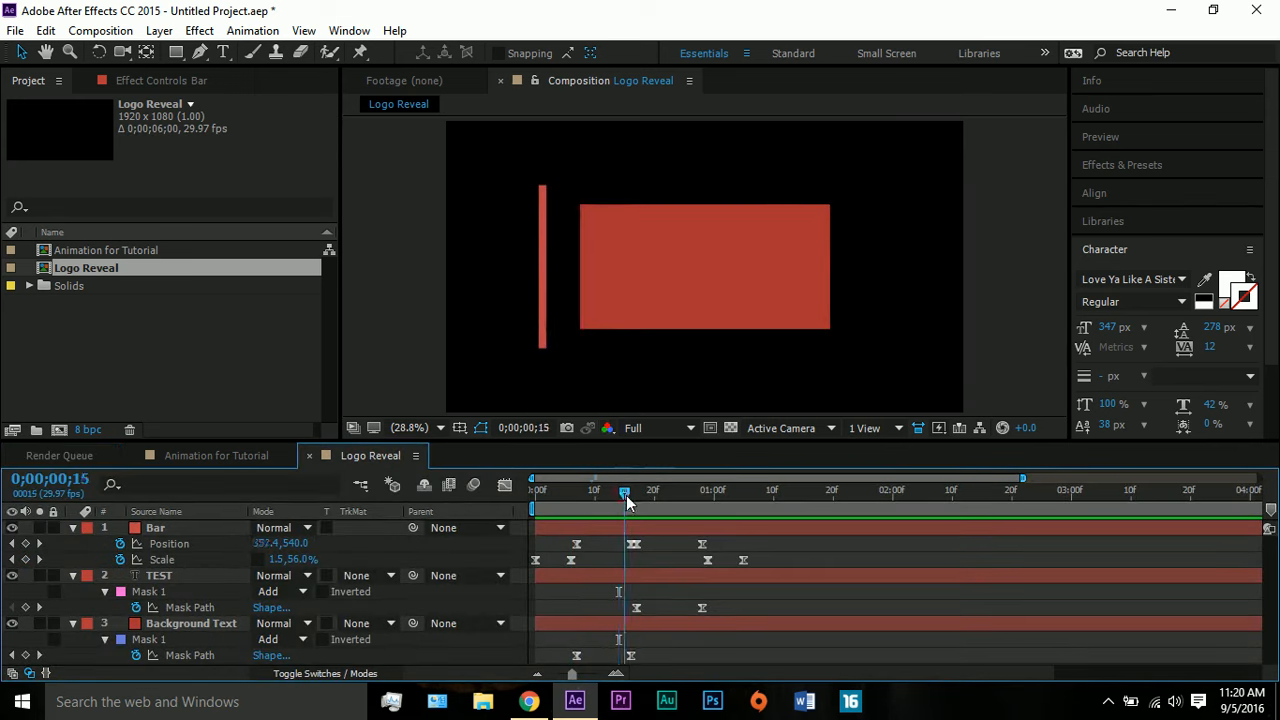
pyautogui.click(730, 428)
pyautogui.moveTo(624, 495); pyautogui.dragTo(499, 497)
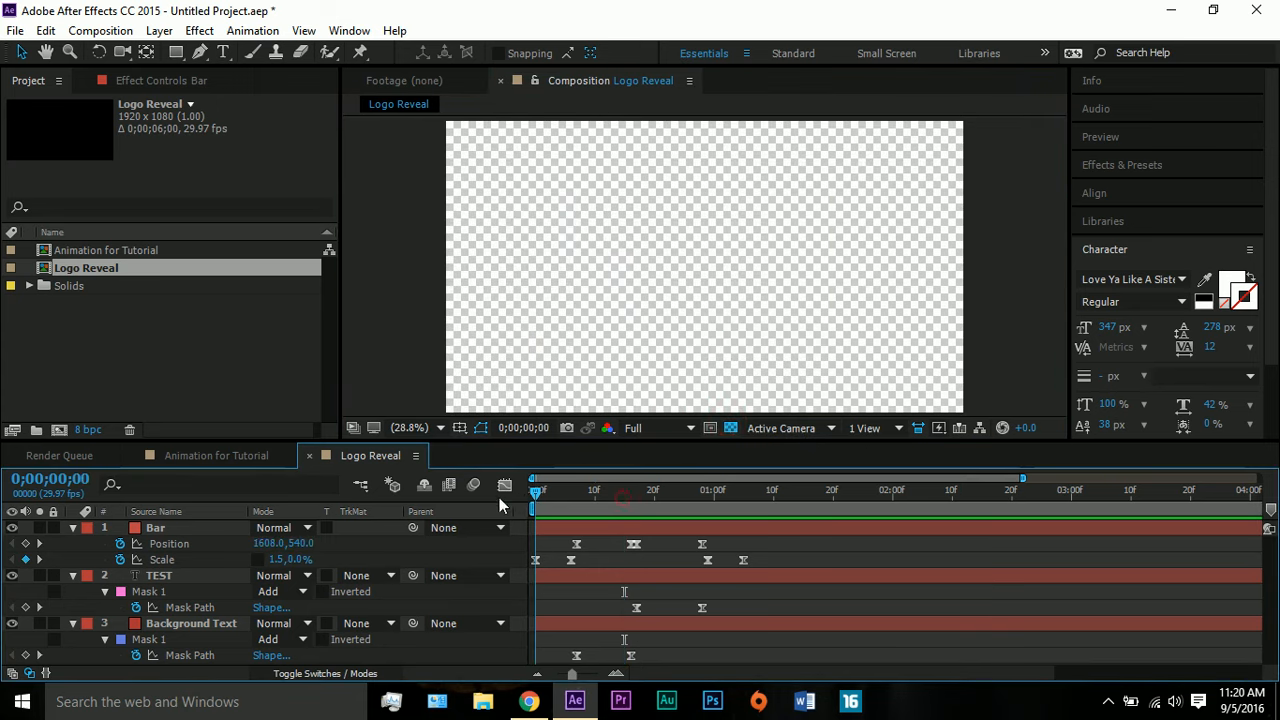
pyautogui.press('space')
pyautogui.moveTo(655, 493); pyautogui.dragTo(703, 500)
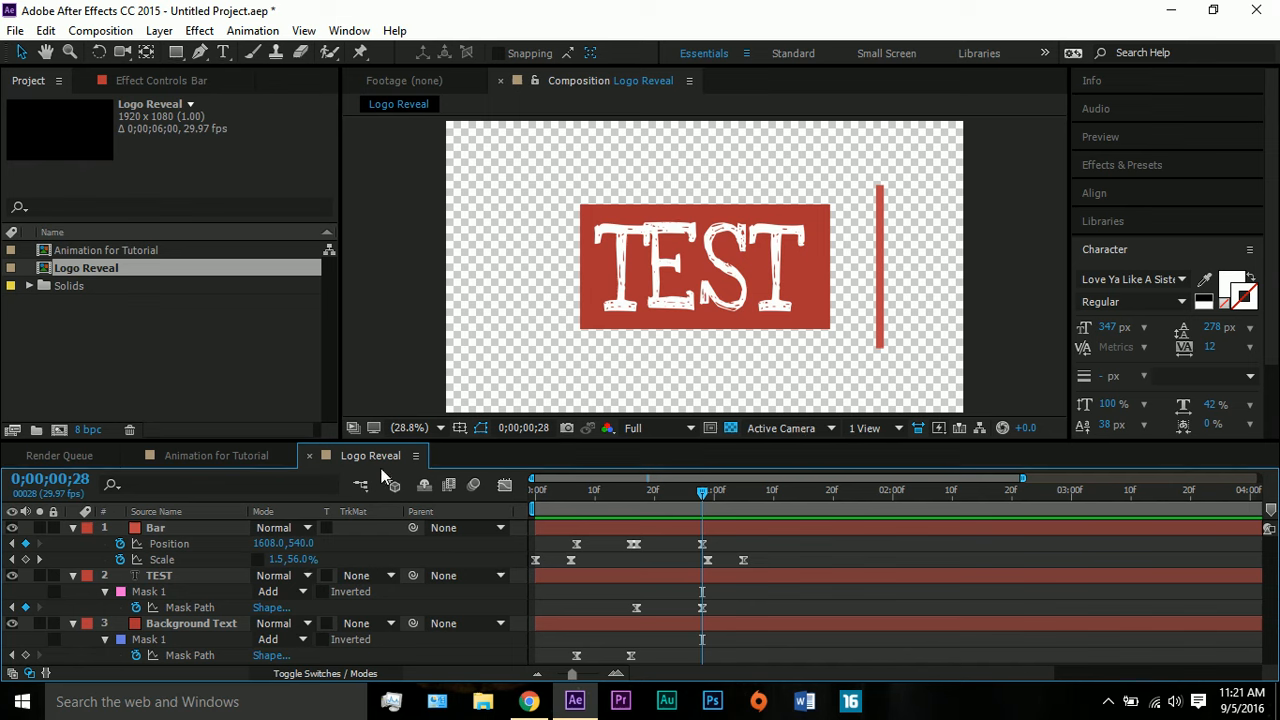
# Set the video channels of the queued Logo Reveal's AVI output module to RGB + Alpha and start the render.
pyautogui.click(58, 456)
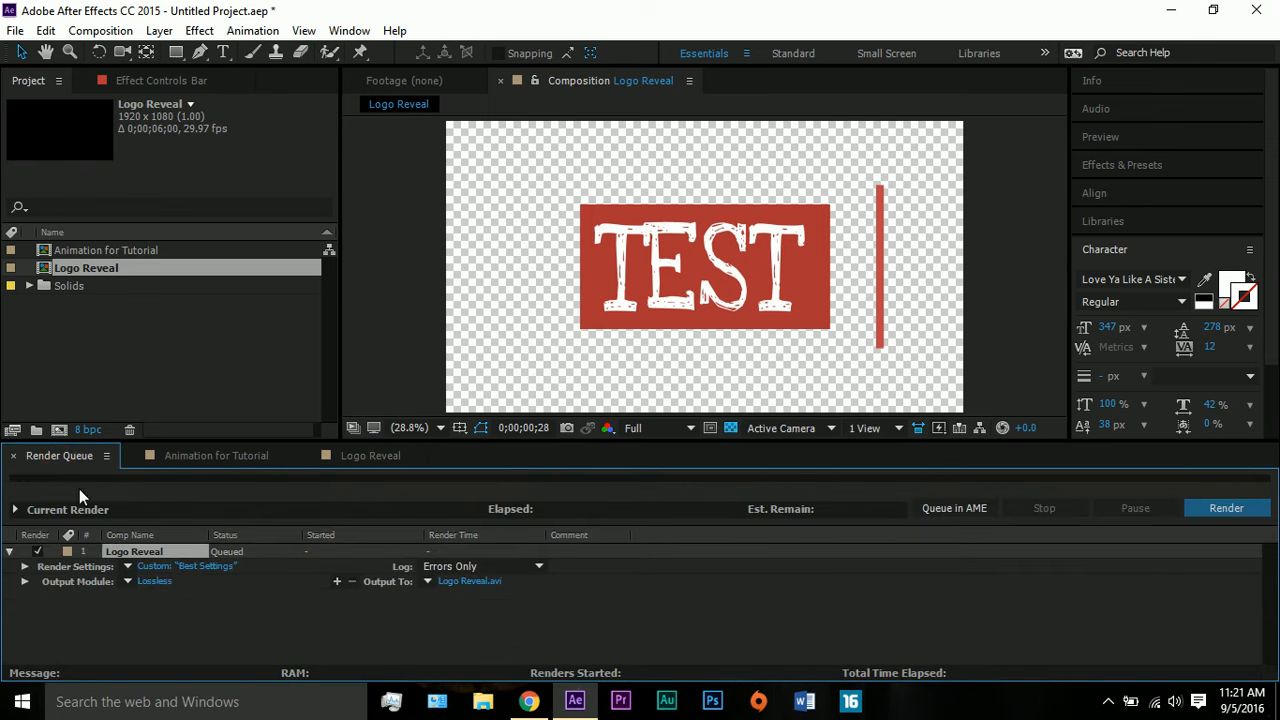
pyautogui.click(158, 583)
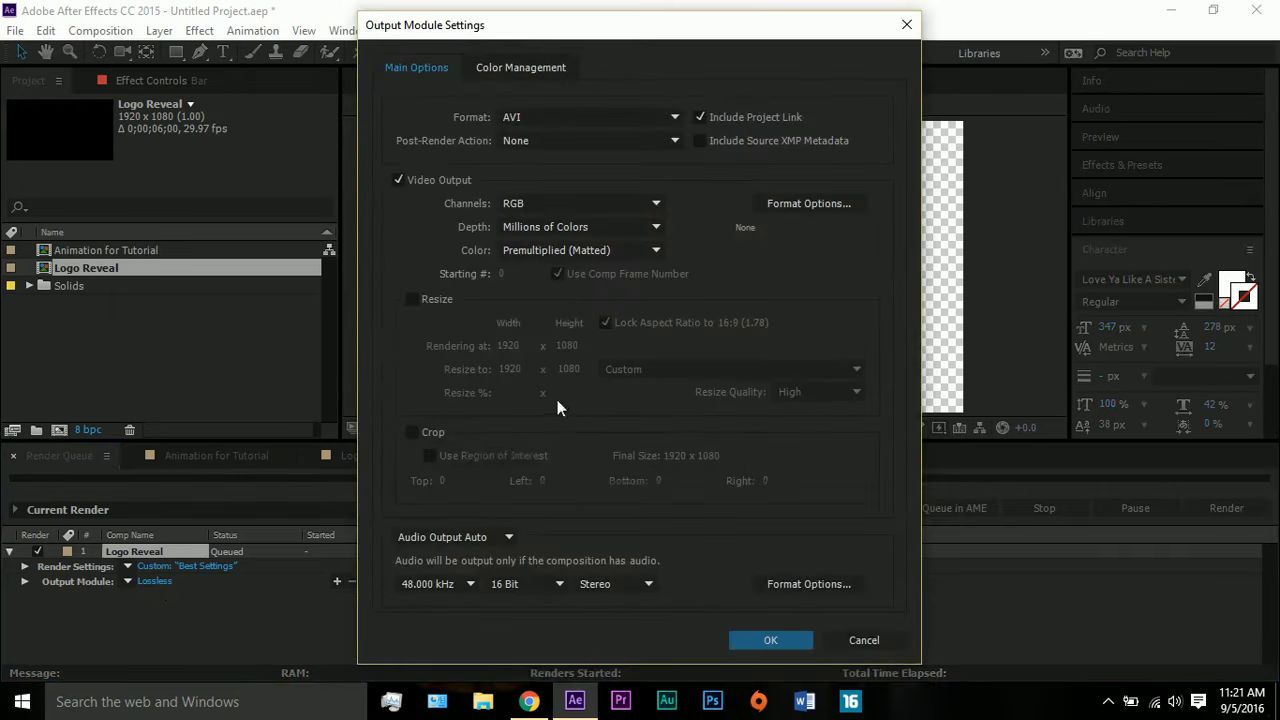
pyautogui.click(538, 202)
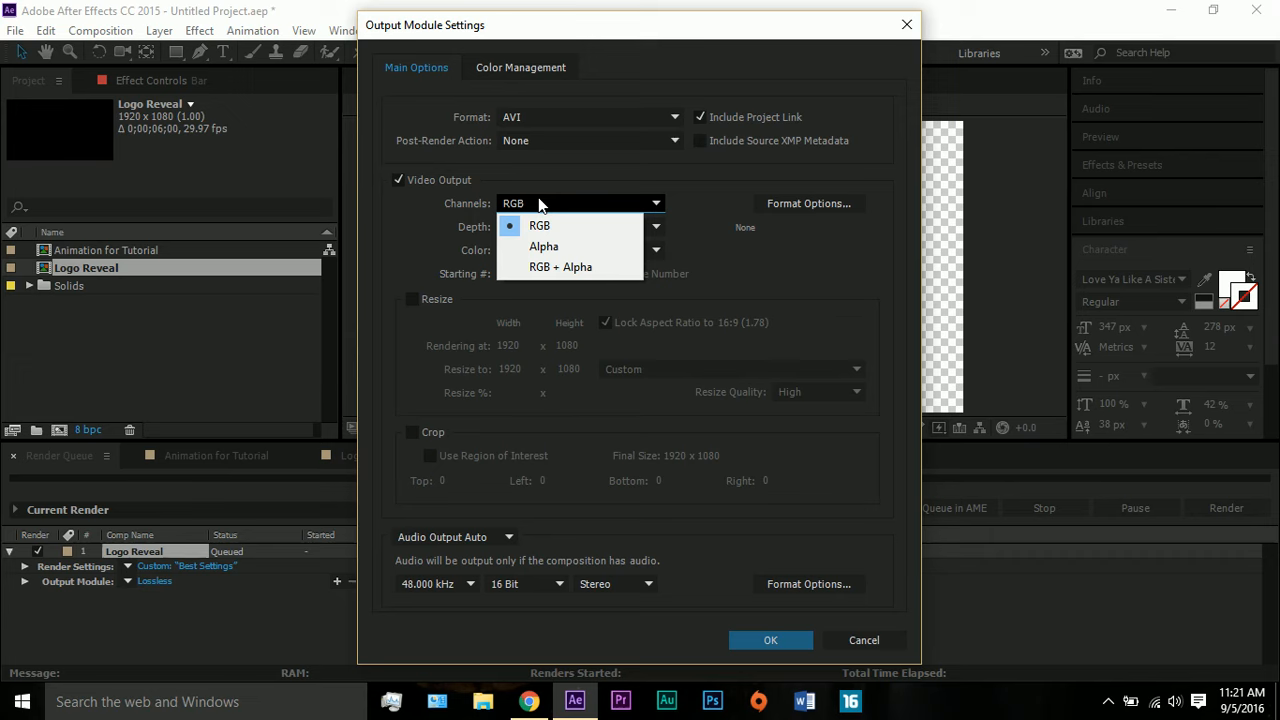
pyautogui.click(558, 268)
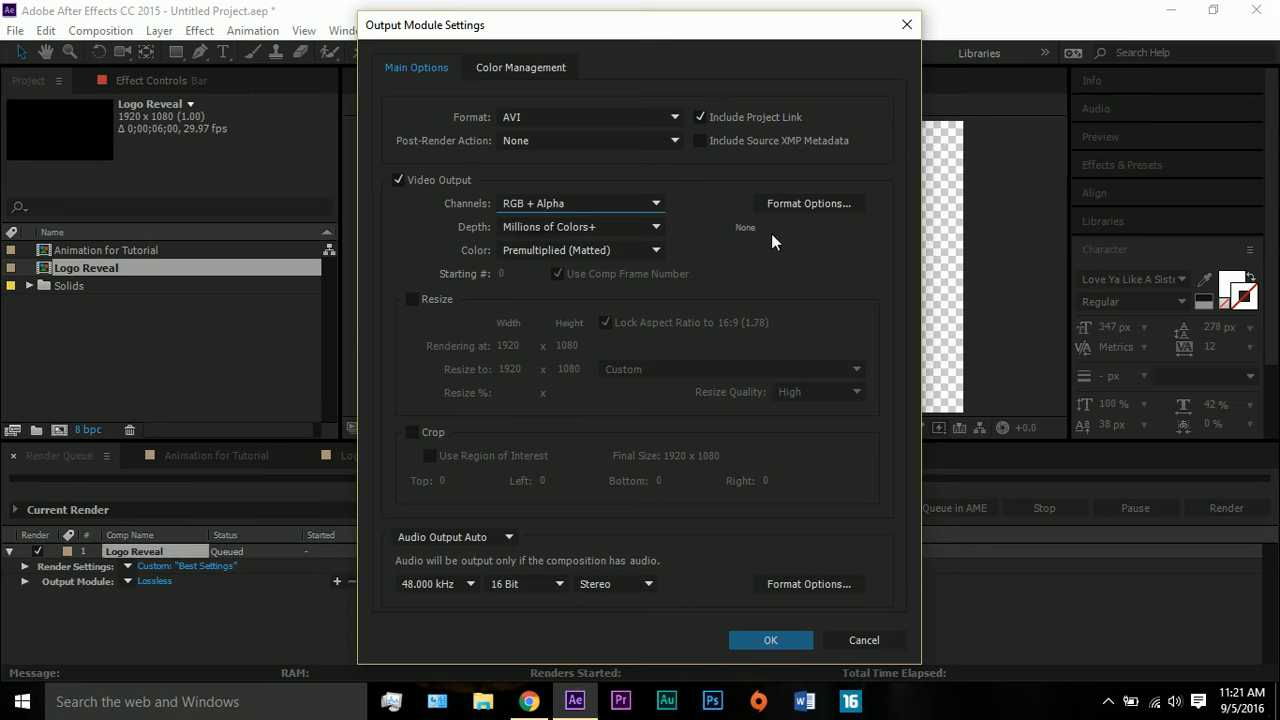
pyautogui.click(591, 203)
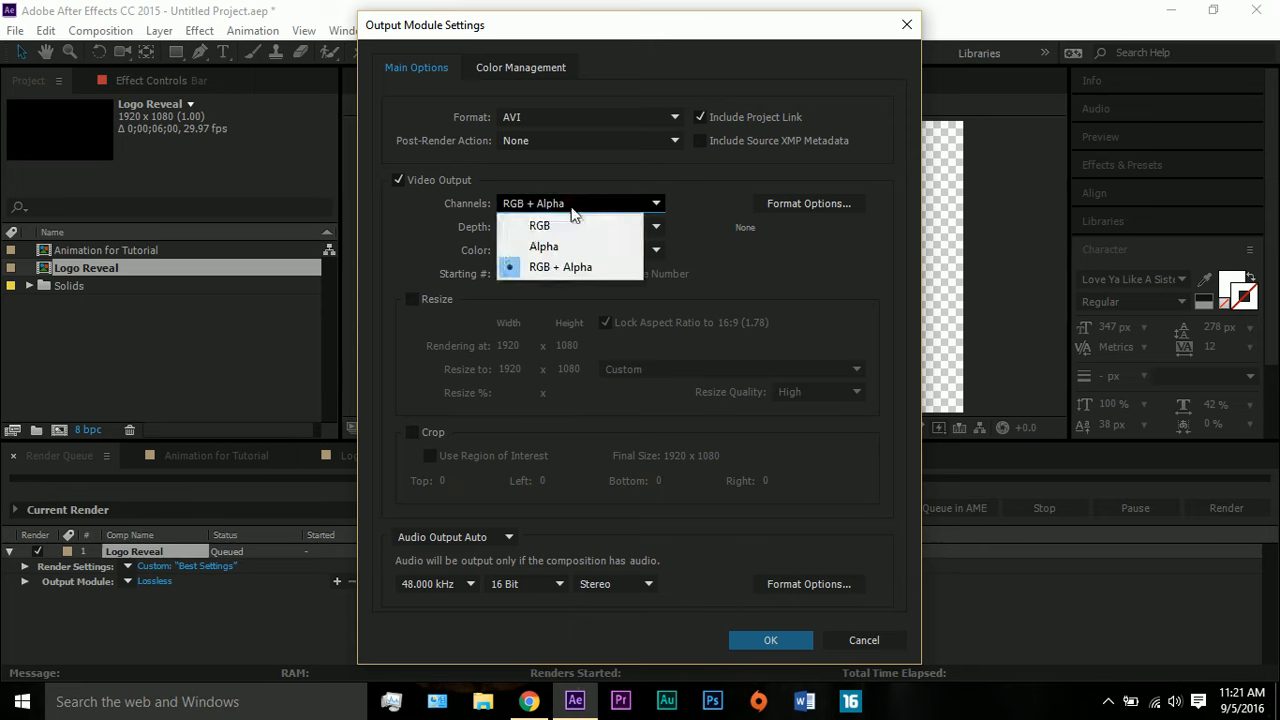
pyautogui.click(686, 216)
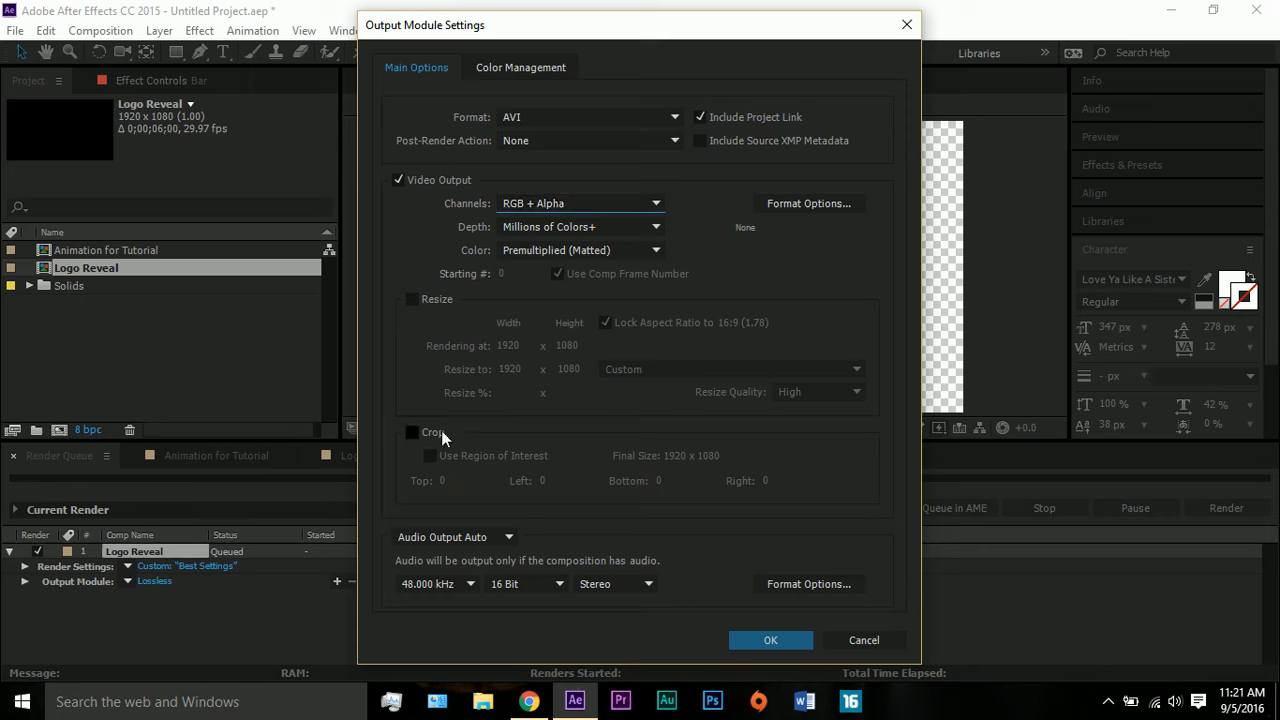
pyautogui.click(755, 641)
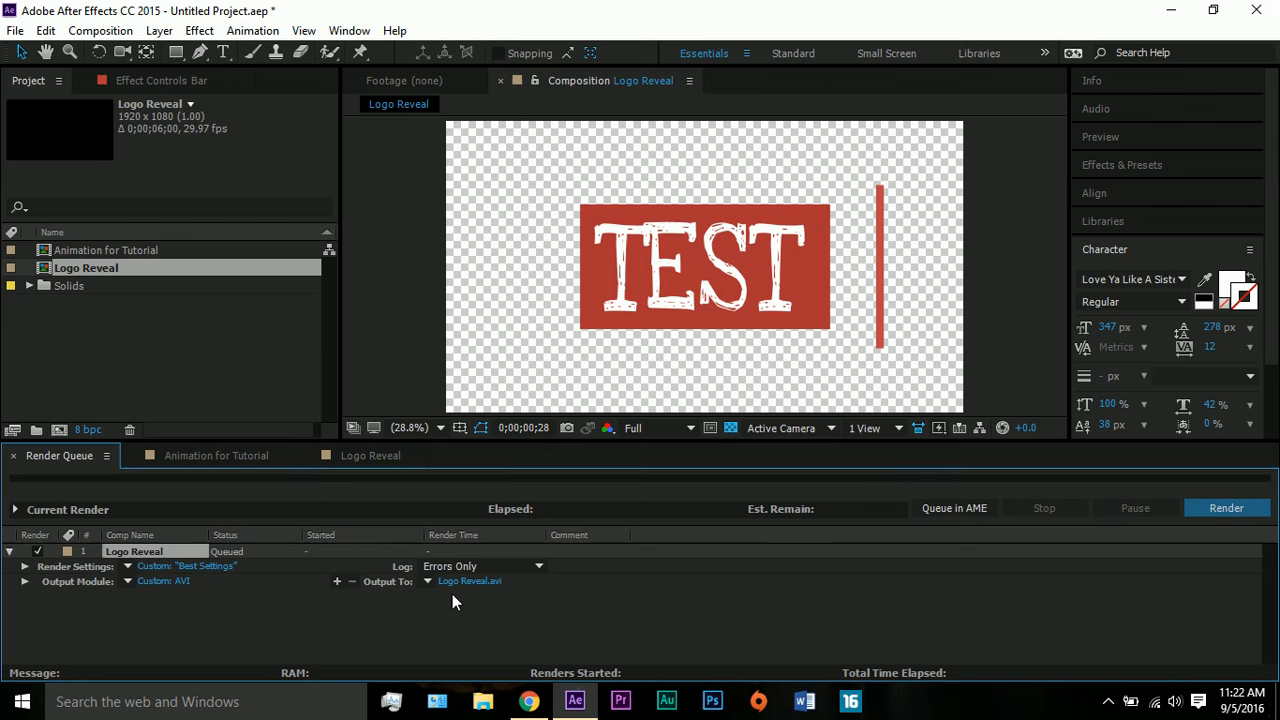
pyautogui.click(1216, 508)
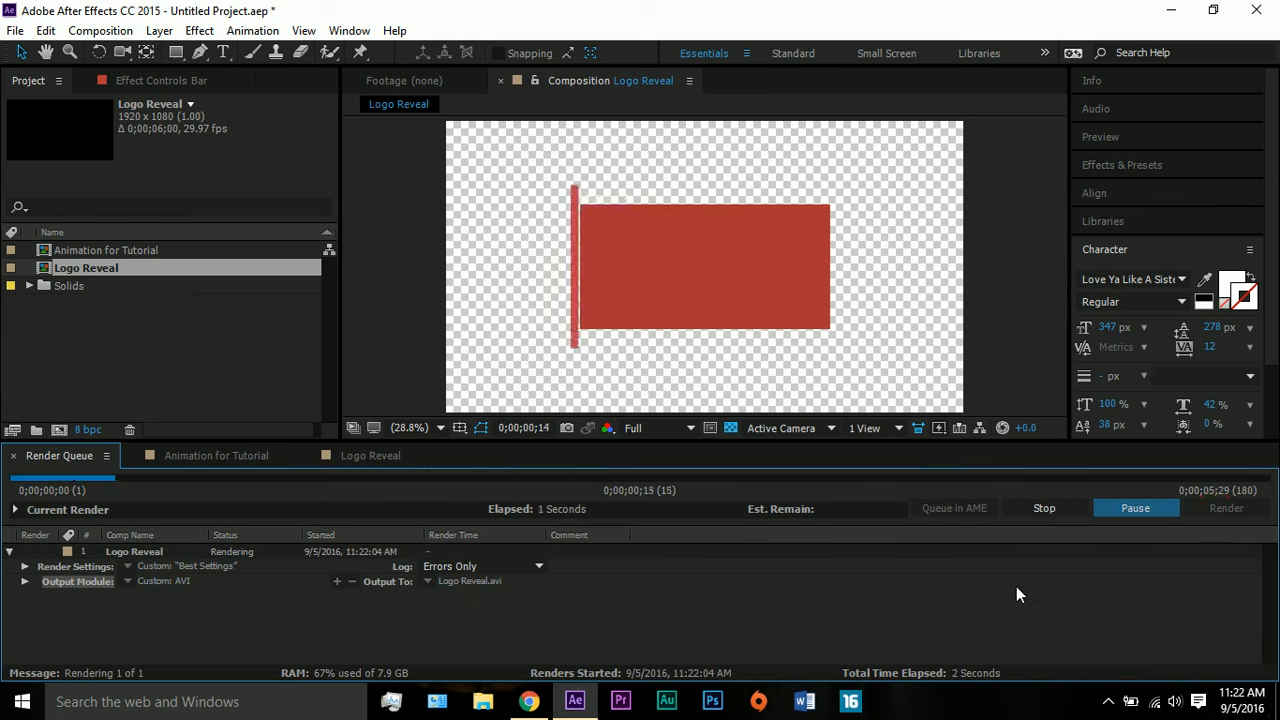